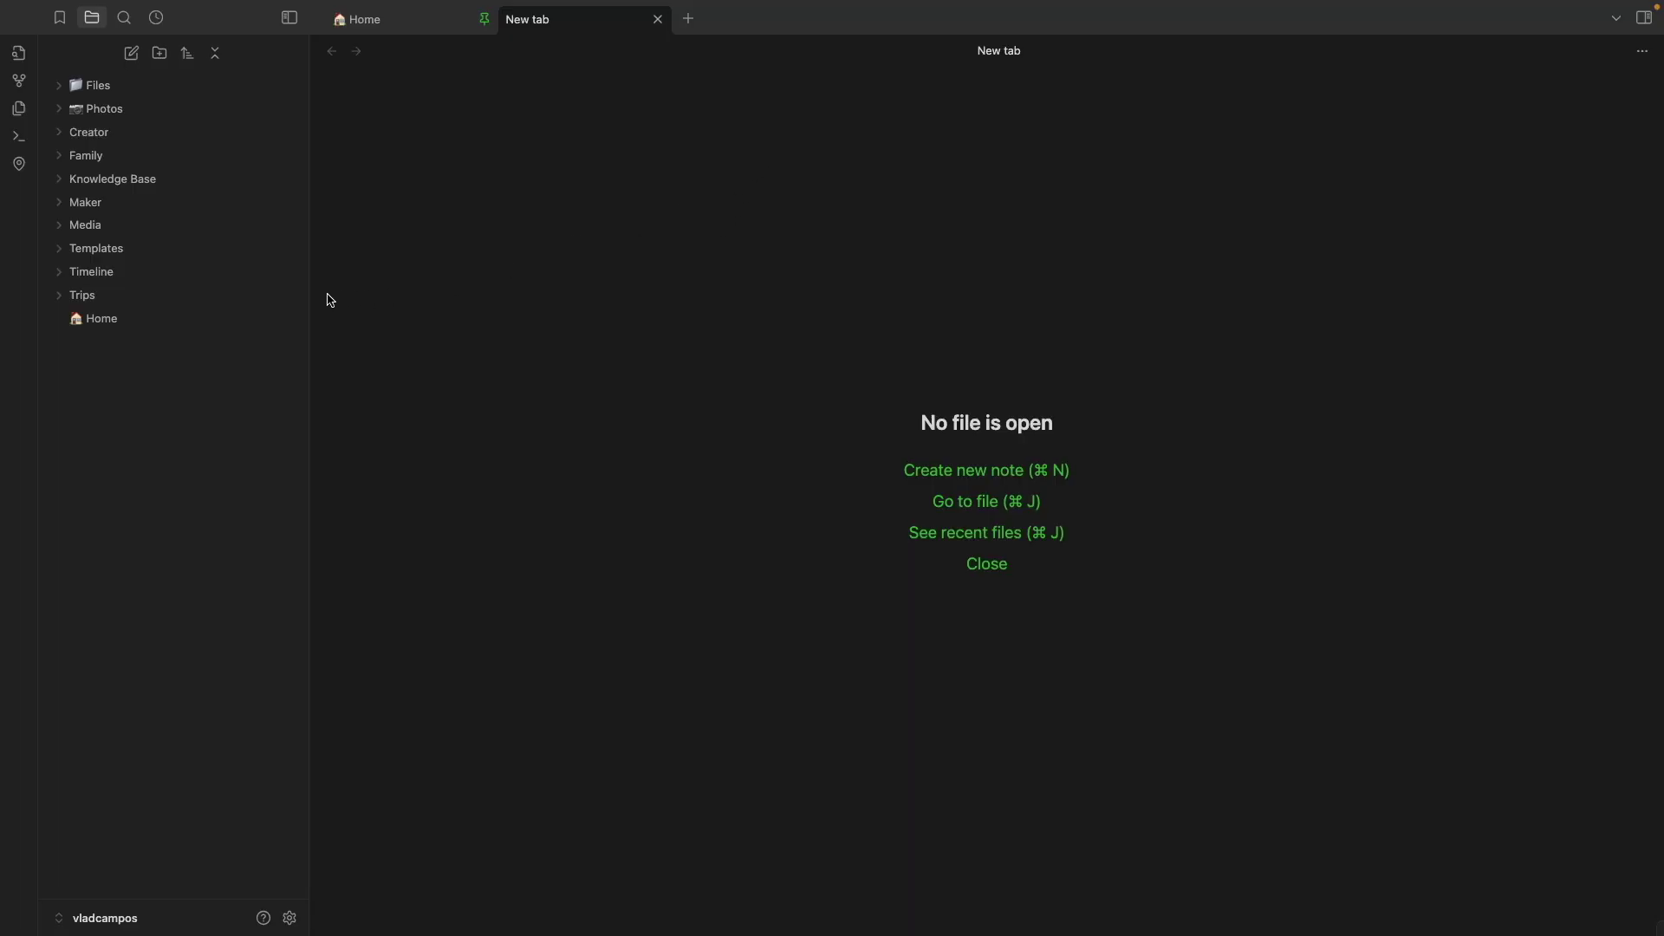
# Expand the Timeline folder to view the OLD Journal dated notes, then collapse it again
pyautogui.click(62, 278)
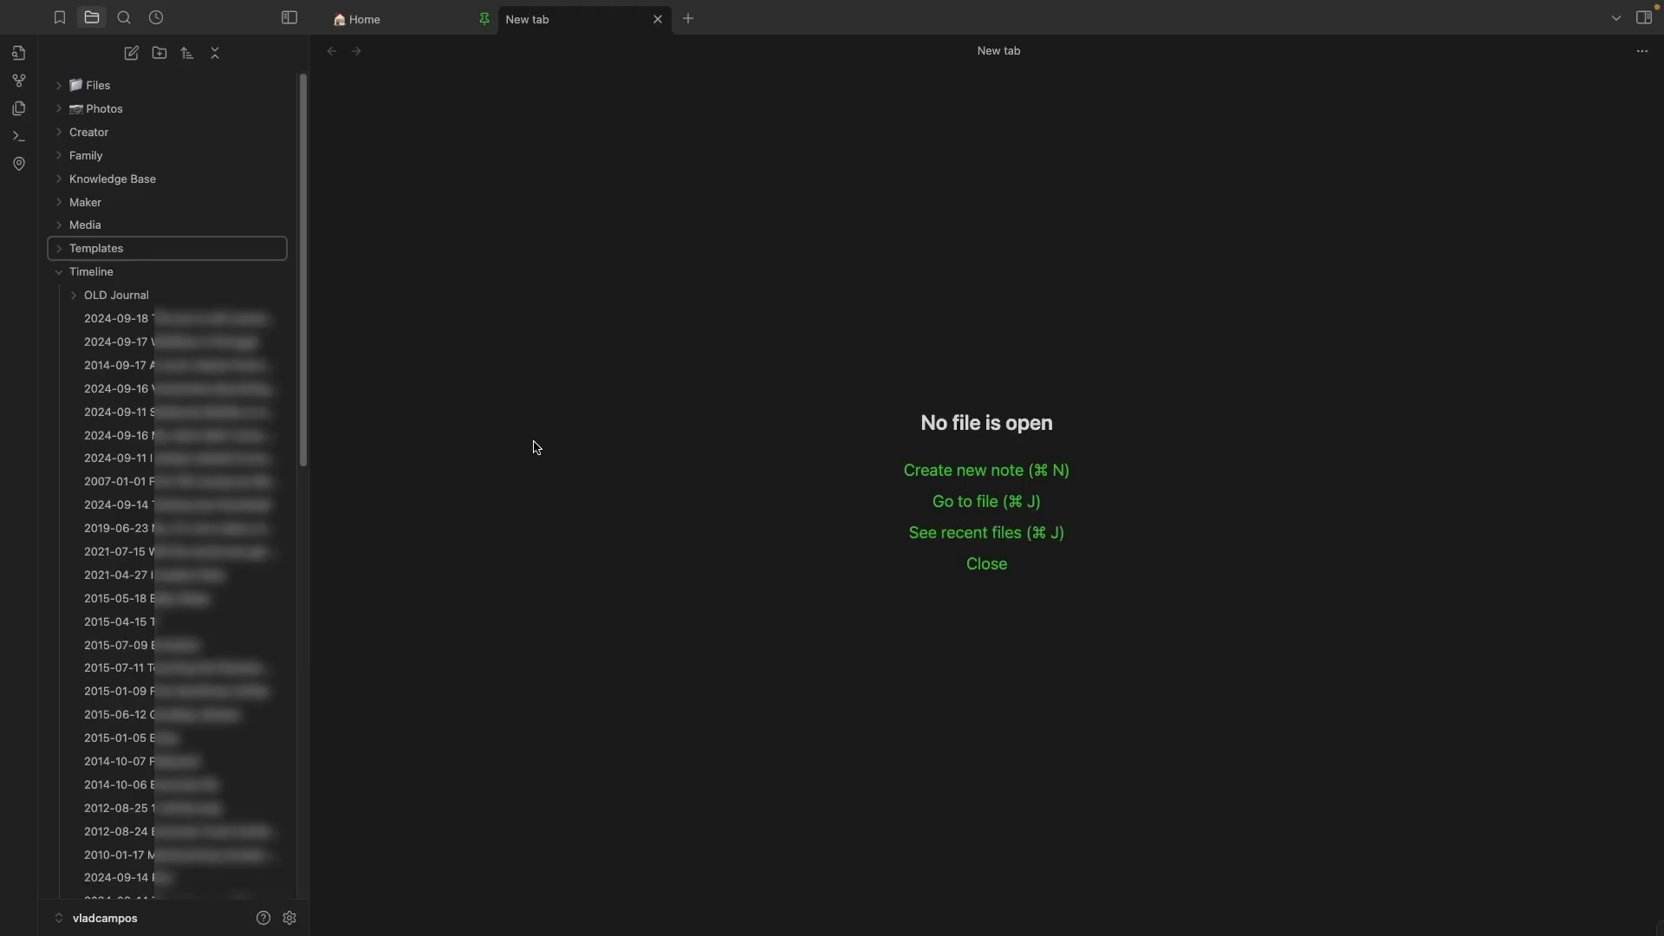
pyautogui.click(62, 280)
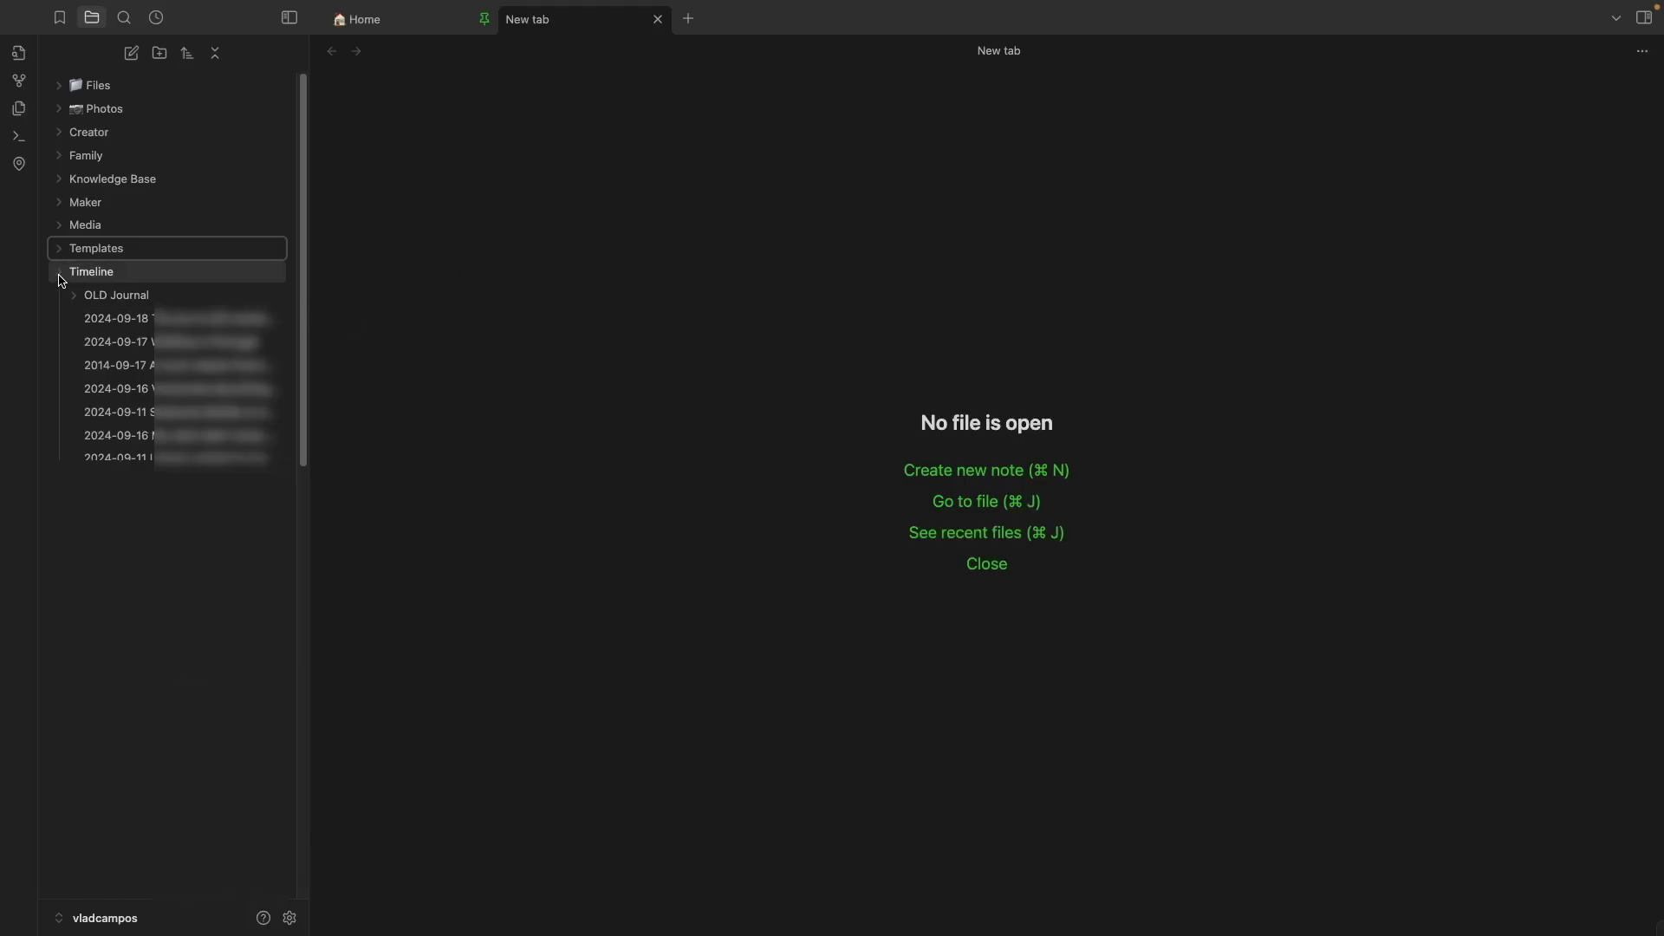
# Add an Untitled note inside Timeline and choose blog as its type property value
pyautogui.rightClick(150, 284)
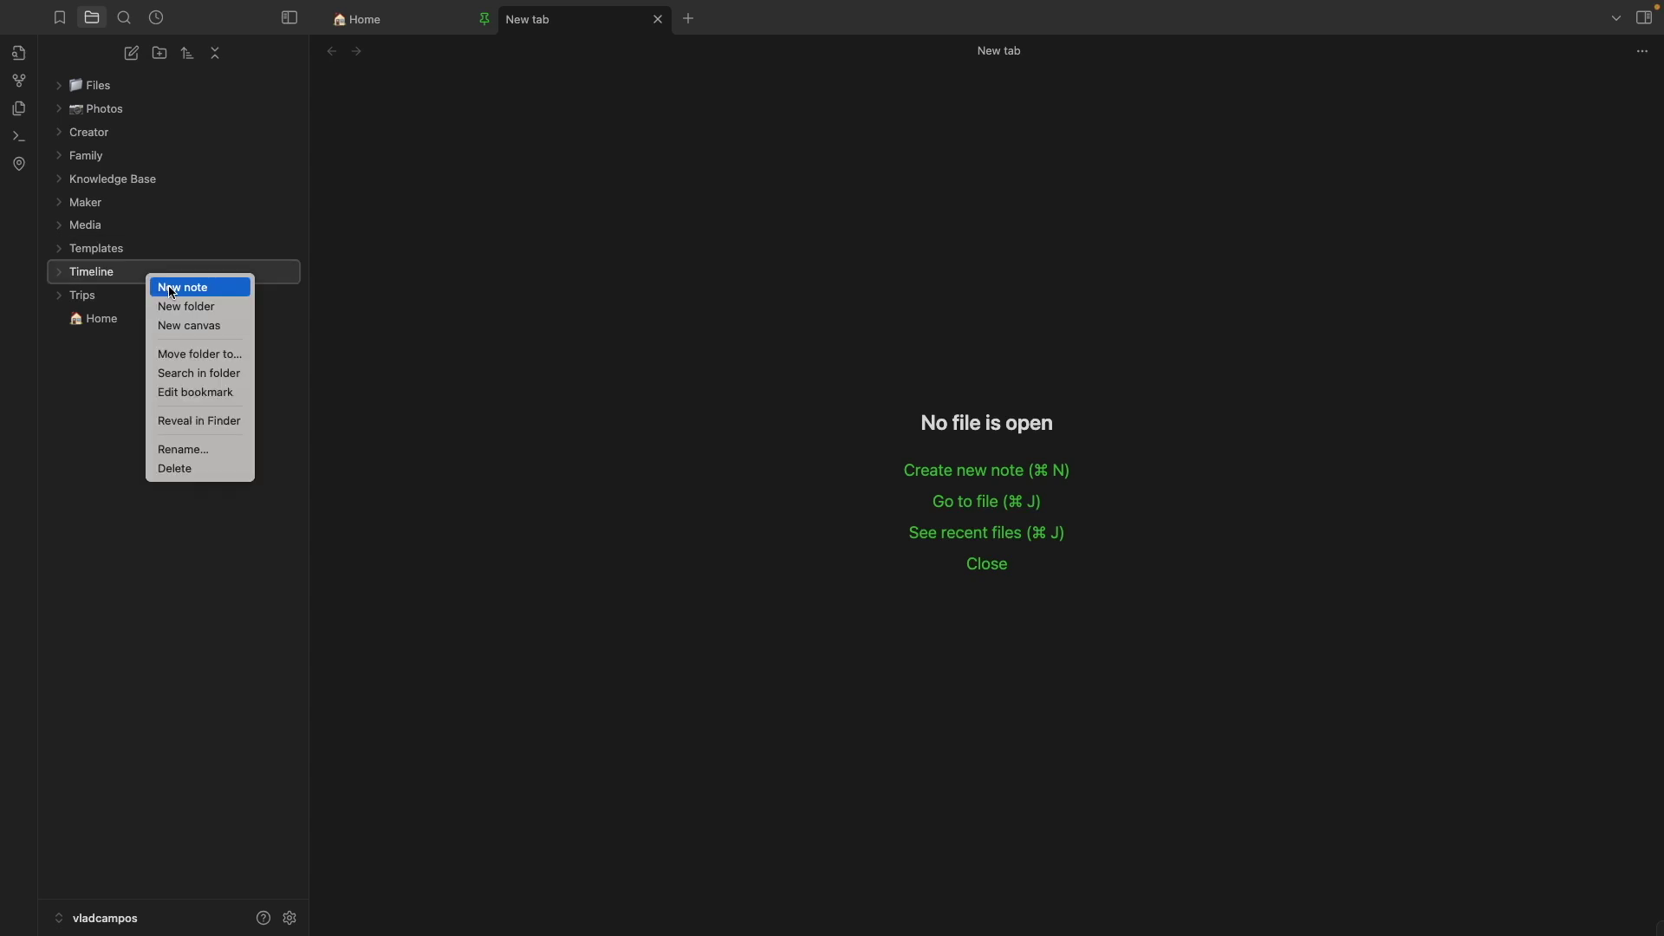
pyautogui.click(172, 289)
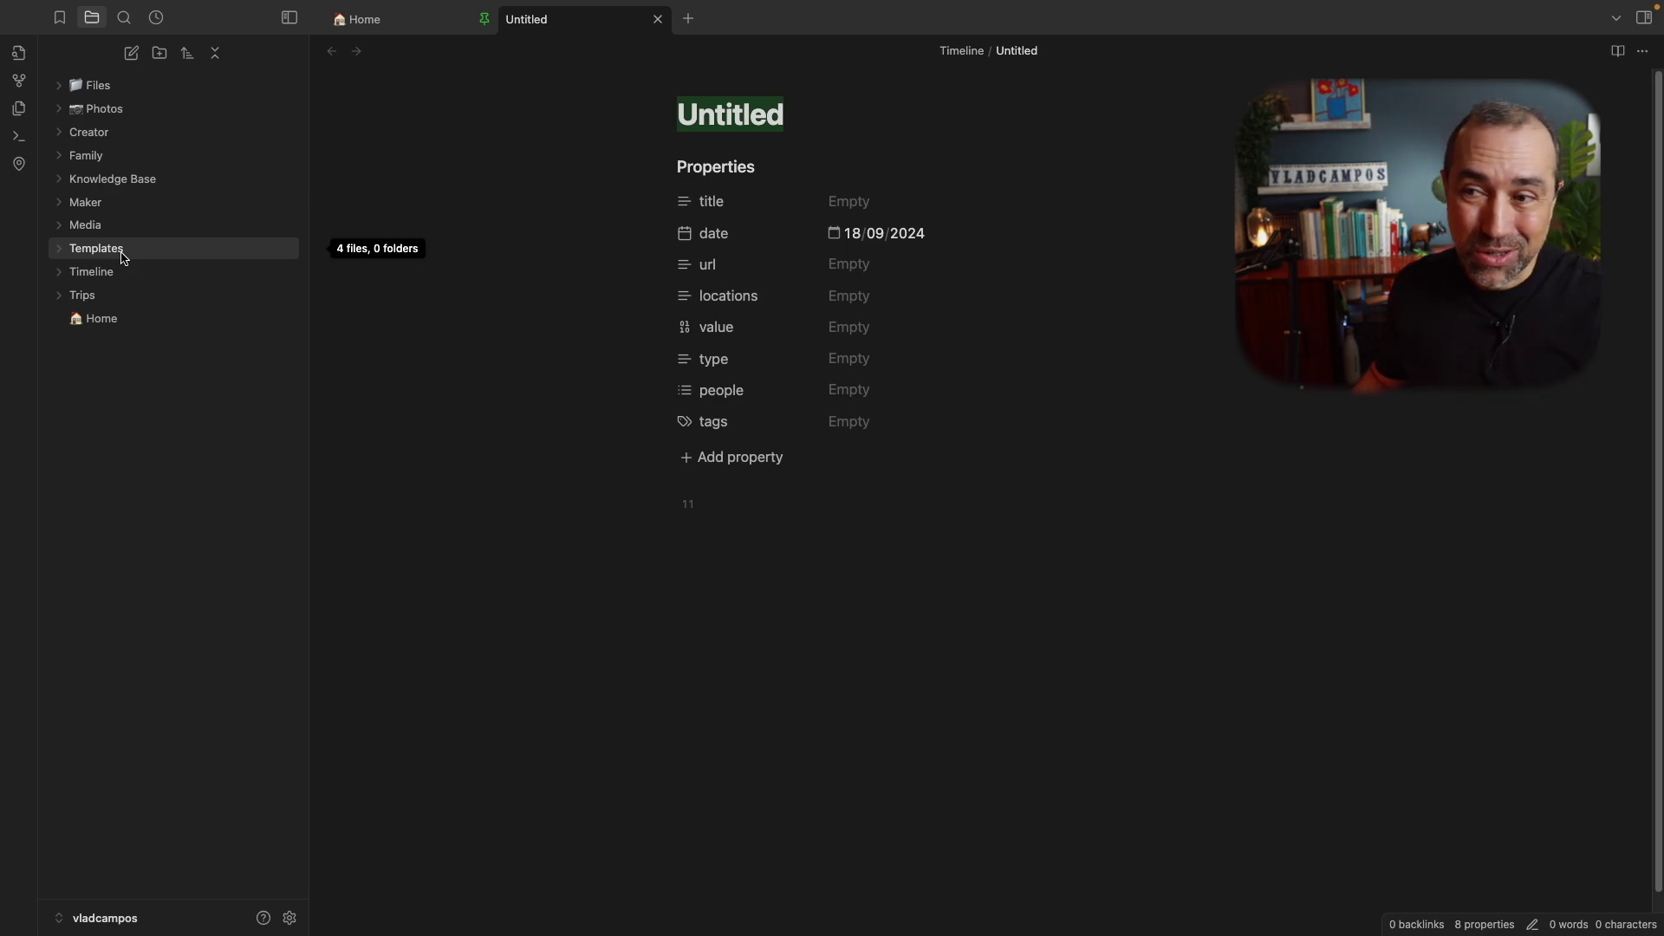
pyautogui.press('Return')
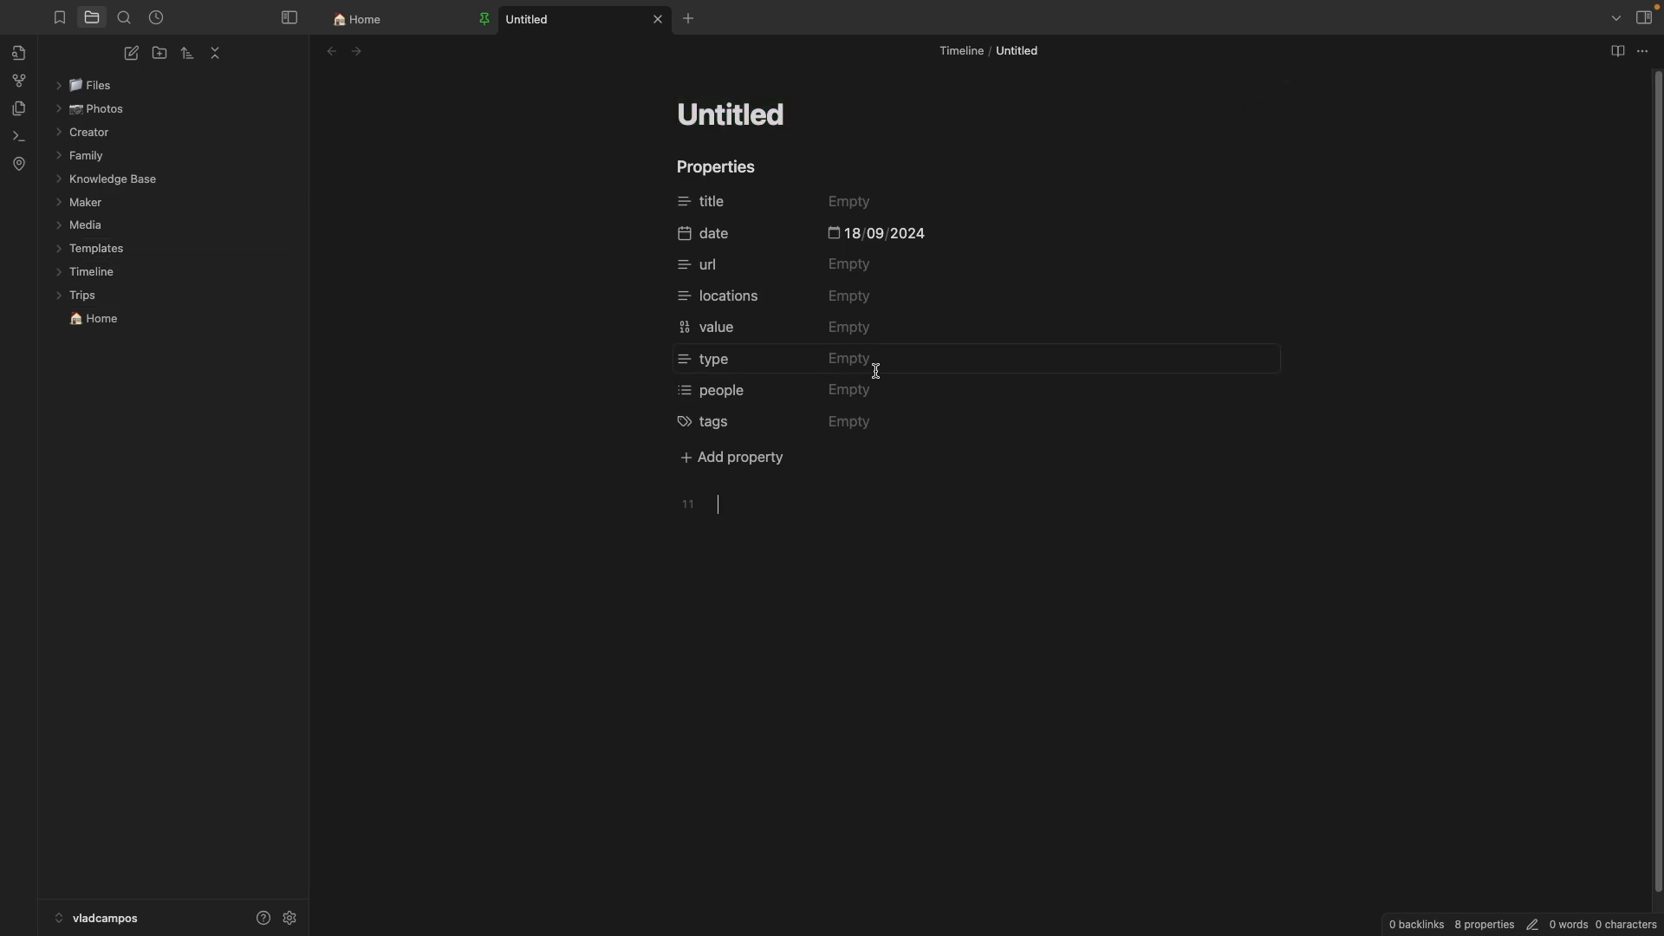
pyautogui.click(864, 362)
pyautogui.click(871, 399)
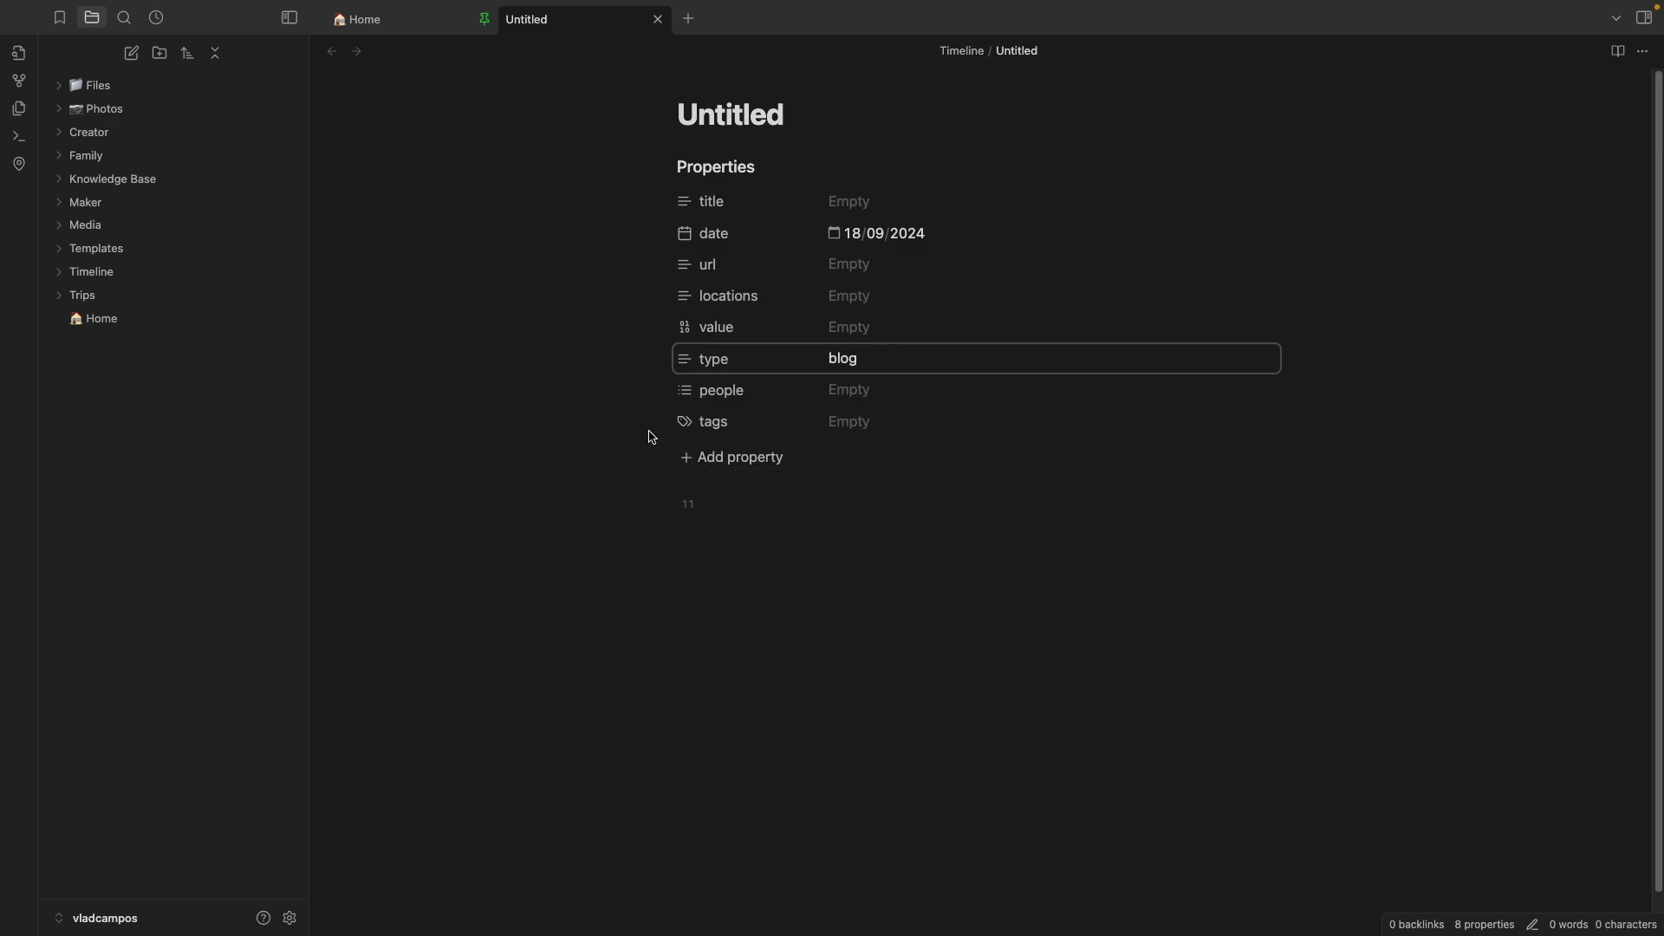
# Run the first saved search under the People bookmark group to list 84 tagged notes
pyautogui.click(62, 18)
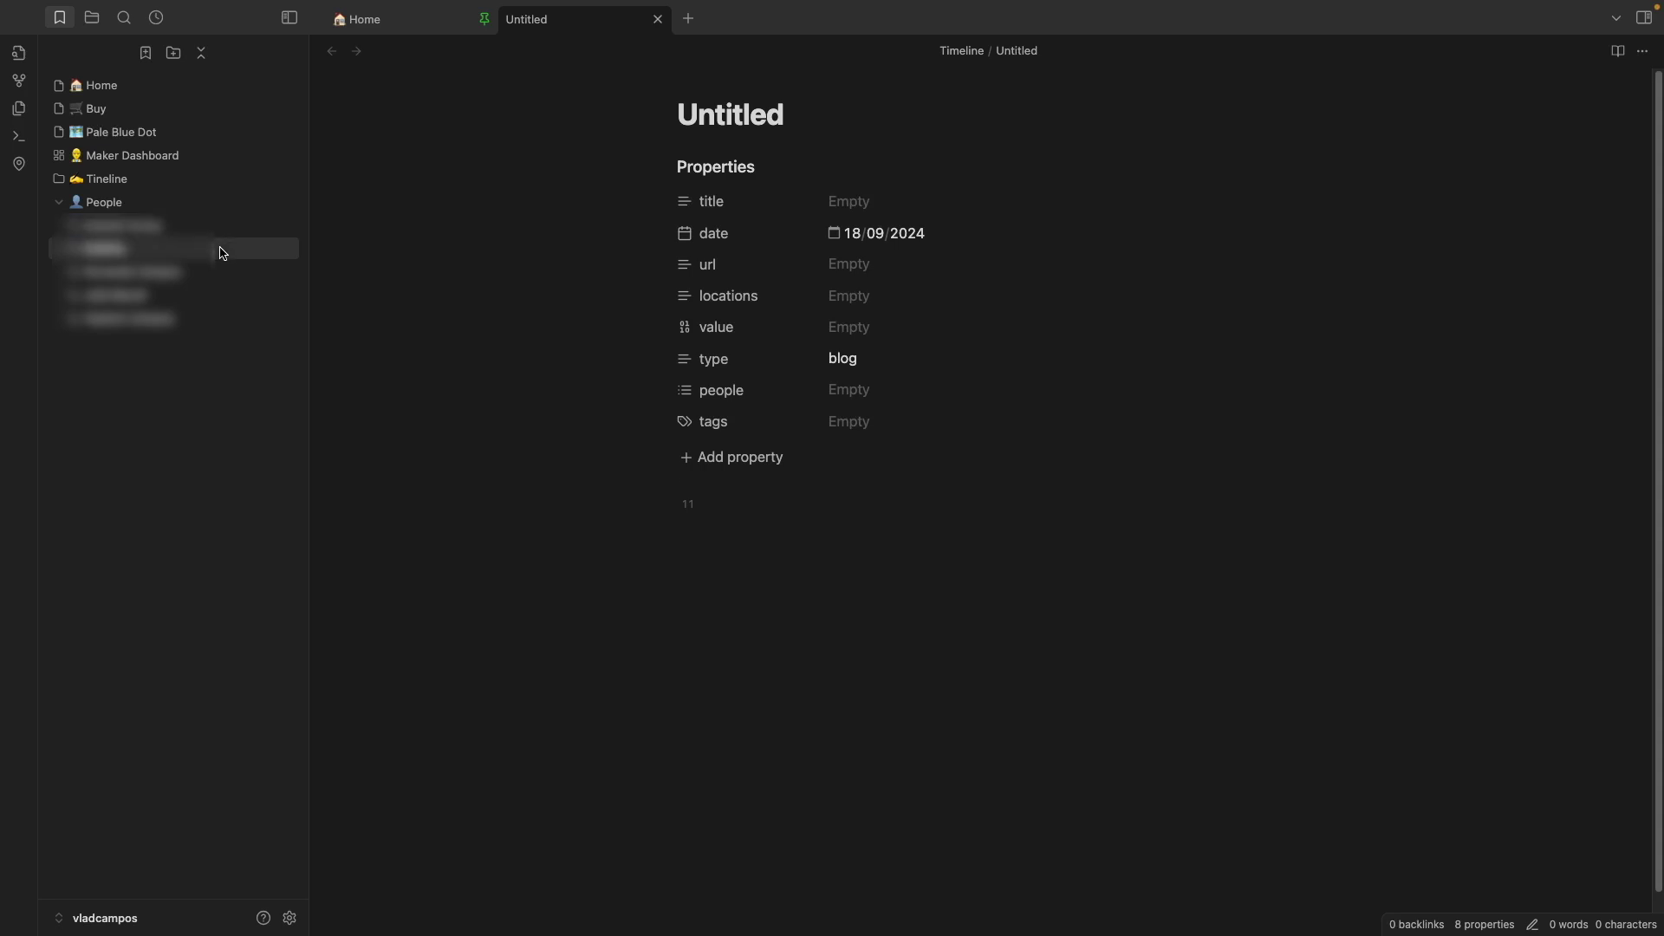
pyautogui.click(147, 228)
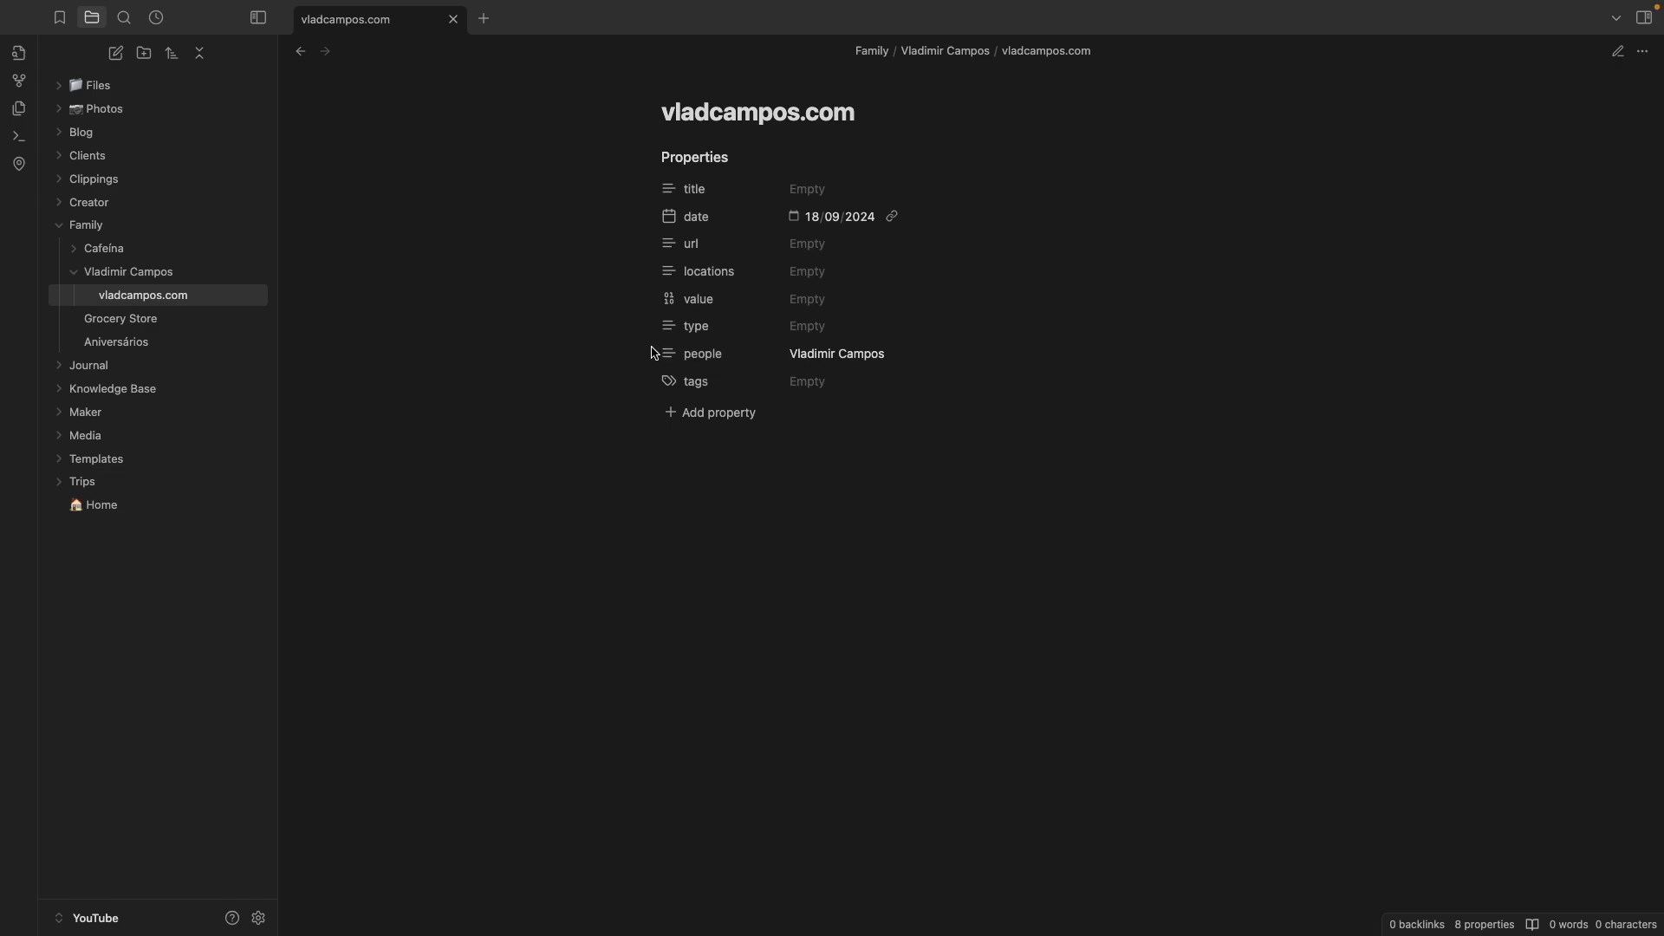
# Search the vault with a [people:…] property query for the person's name
pyautogui.click(127, 21)
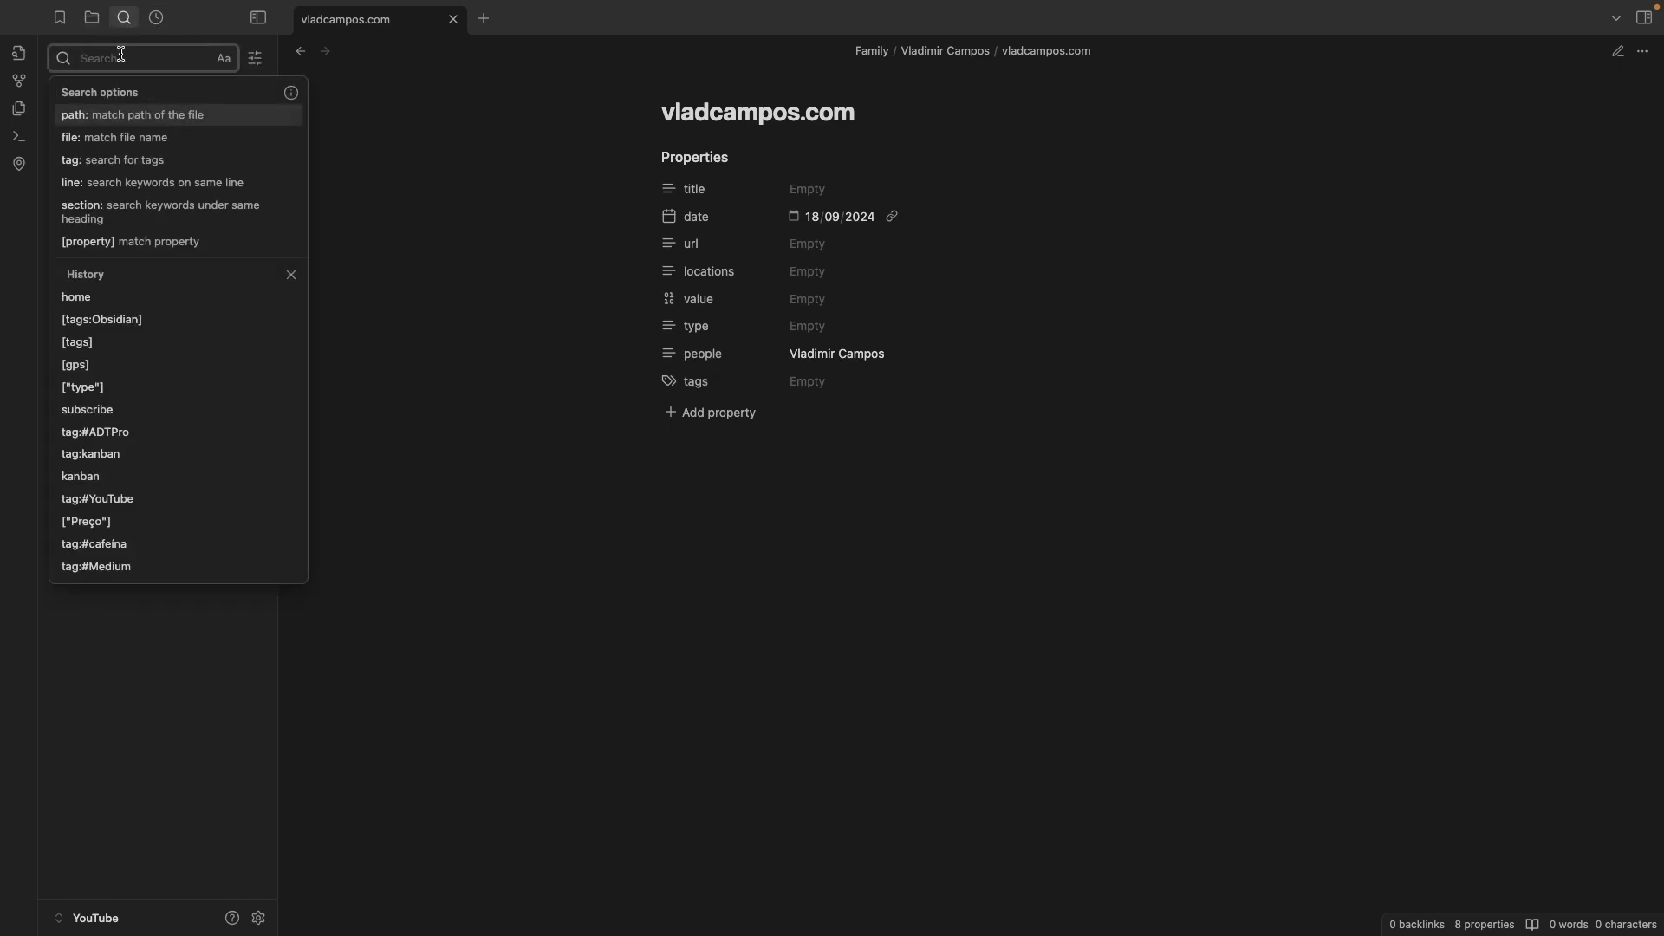
pyautogui.write('[')
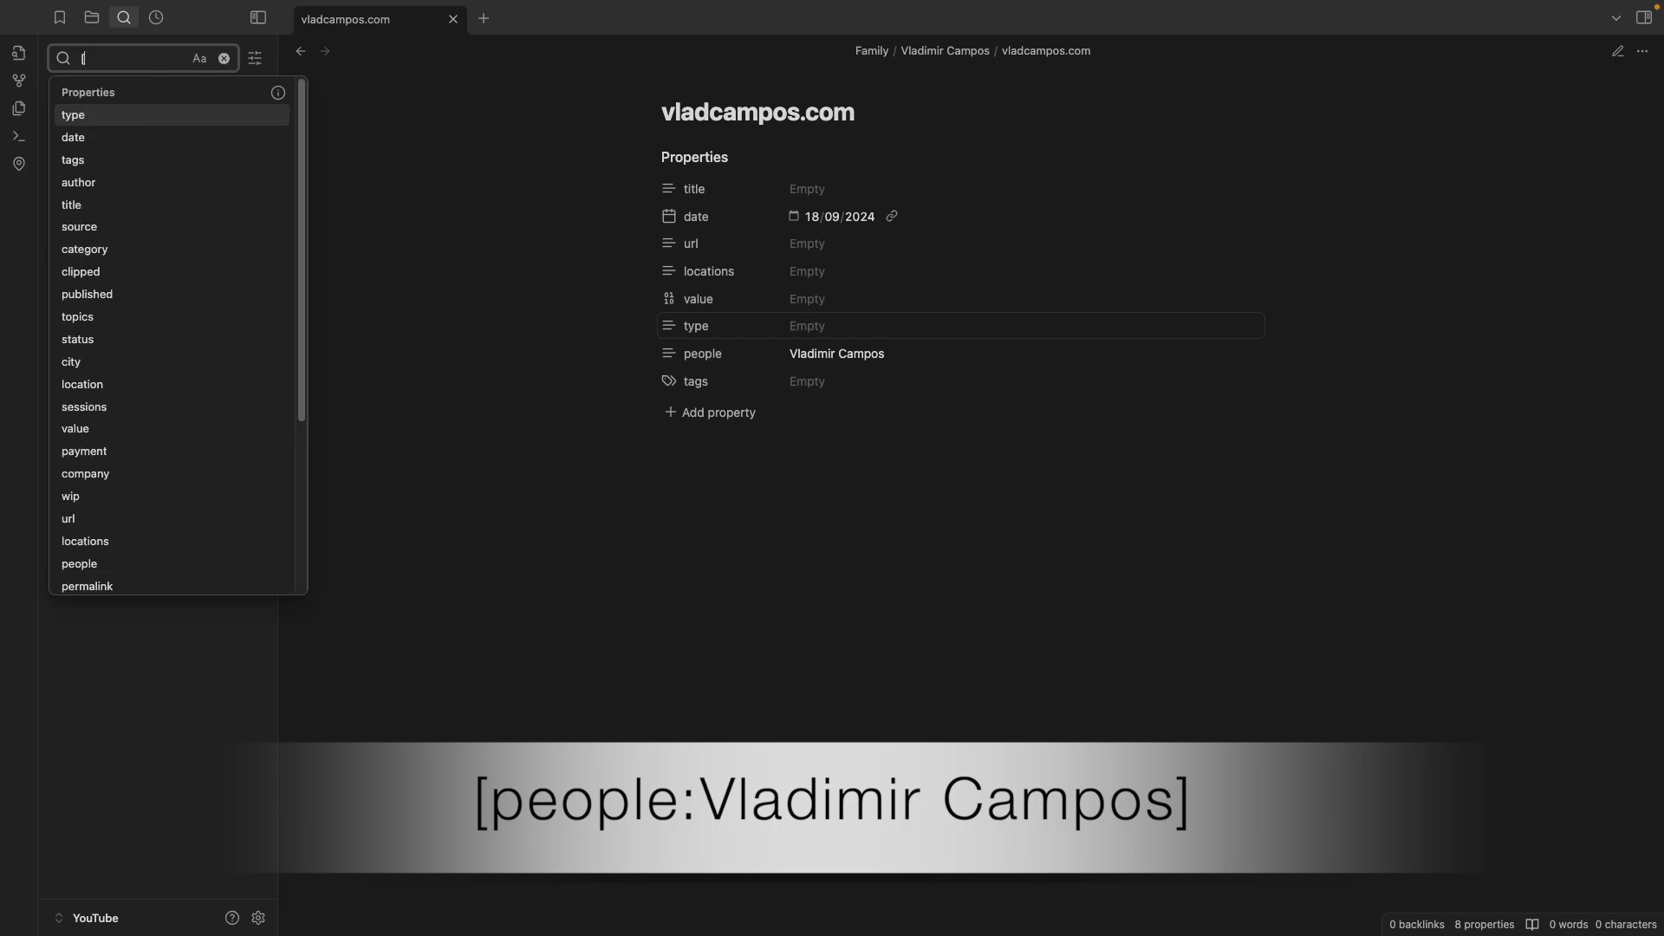
pyautogui.write('people:')
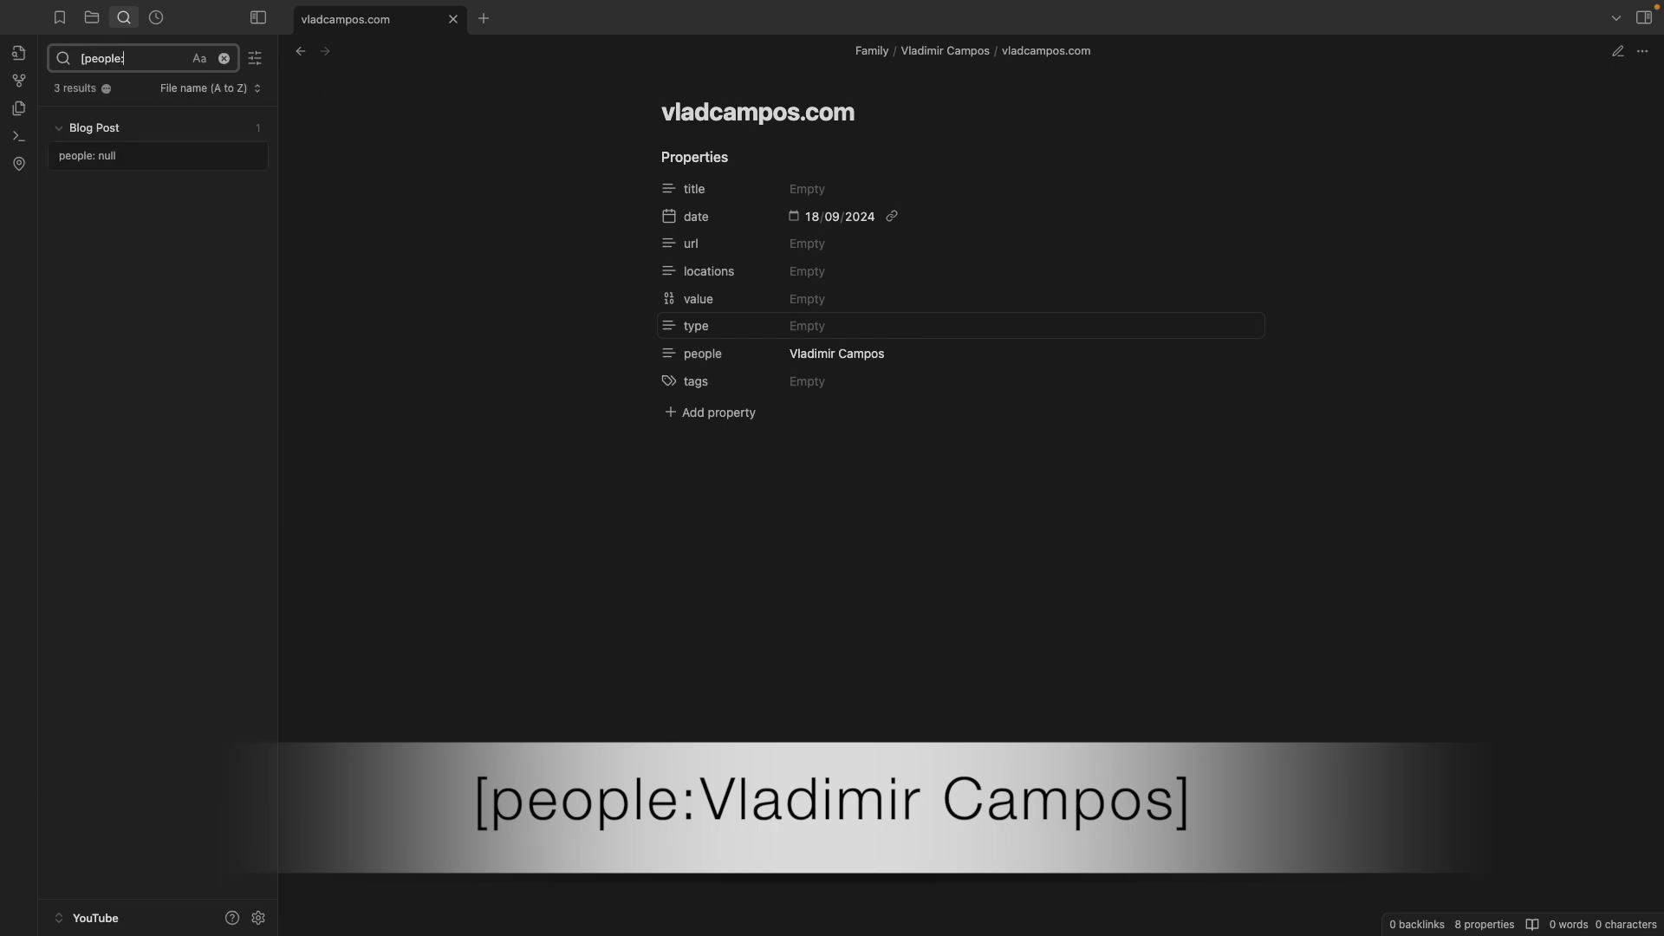
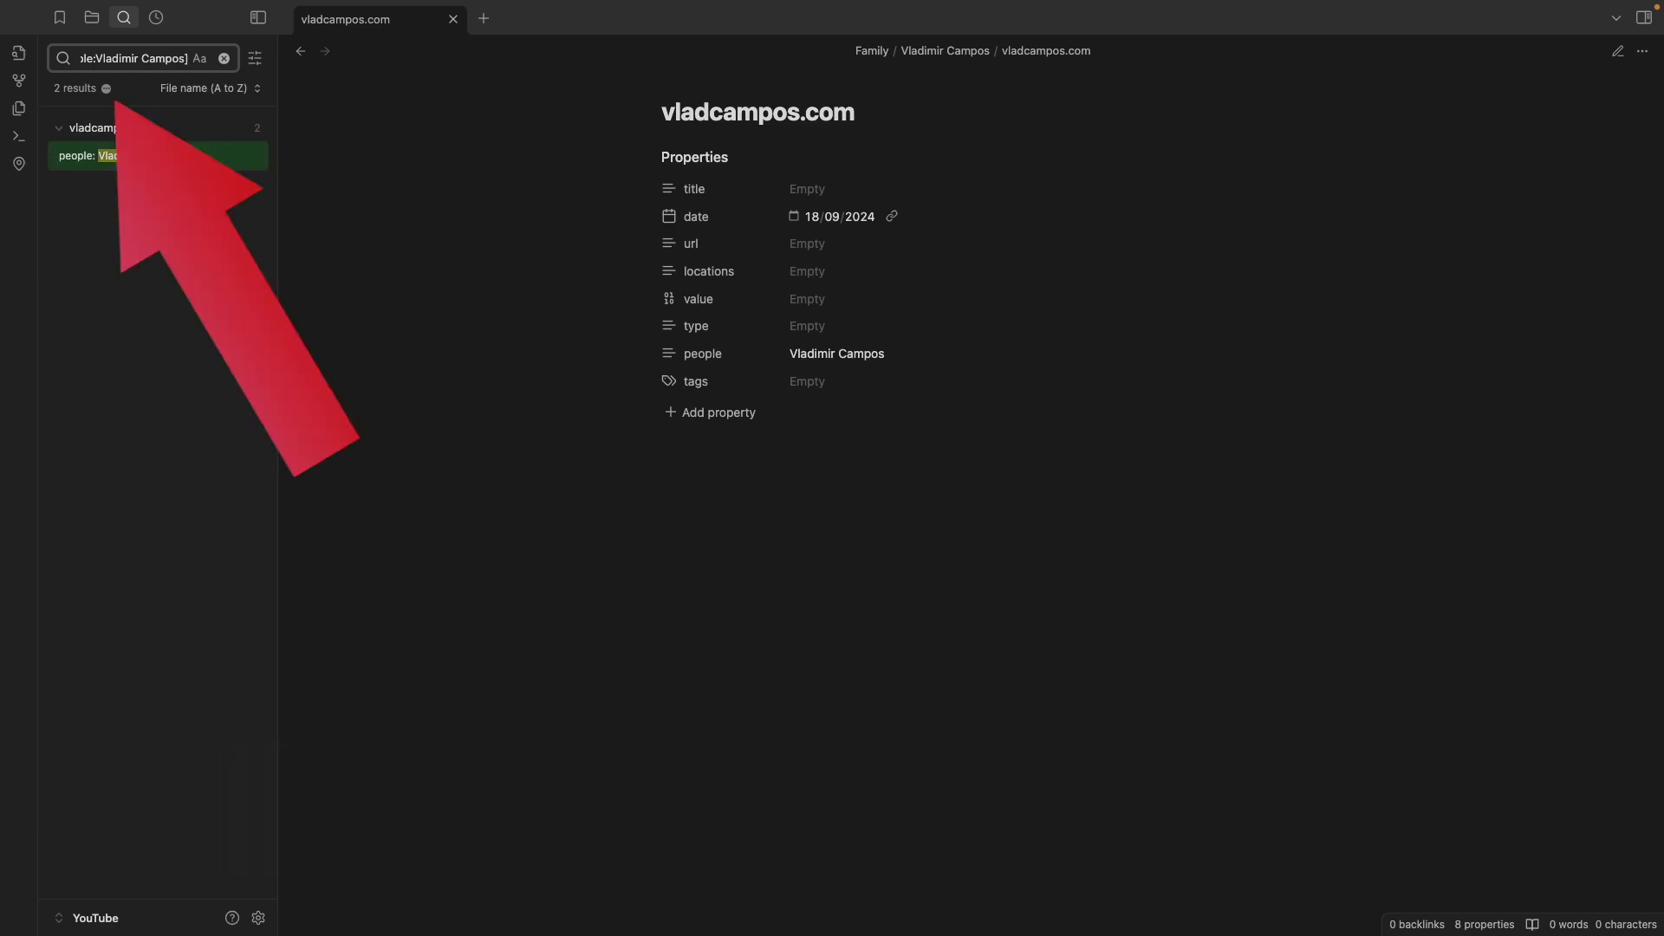
# Bookmark the people search with the person's name as its title and show the bookmarks list
pyautogui.click(106, 89)
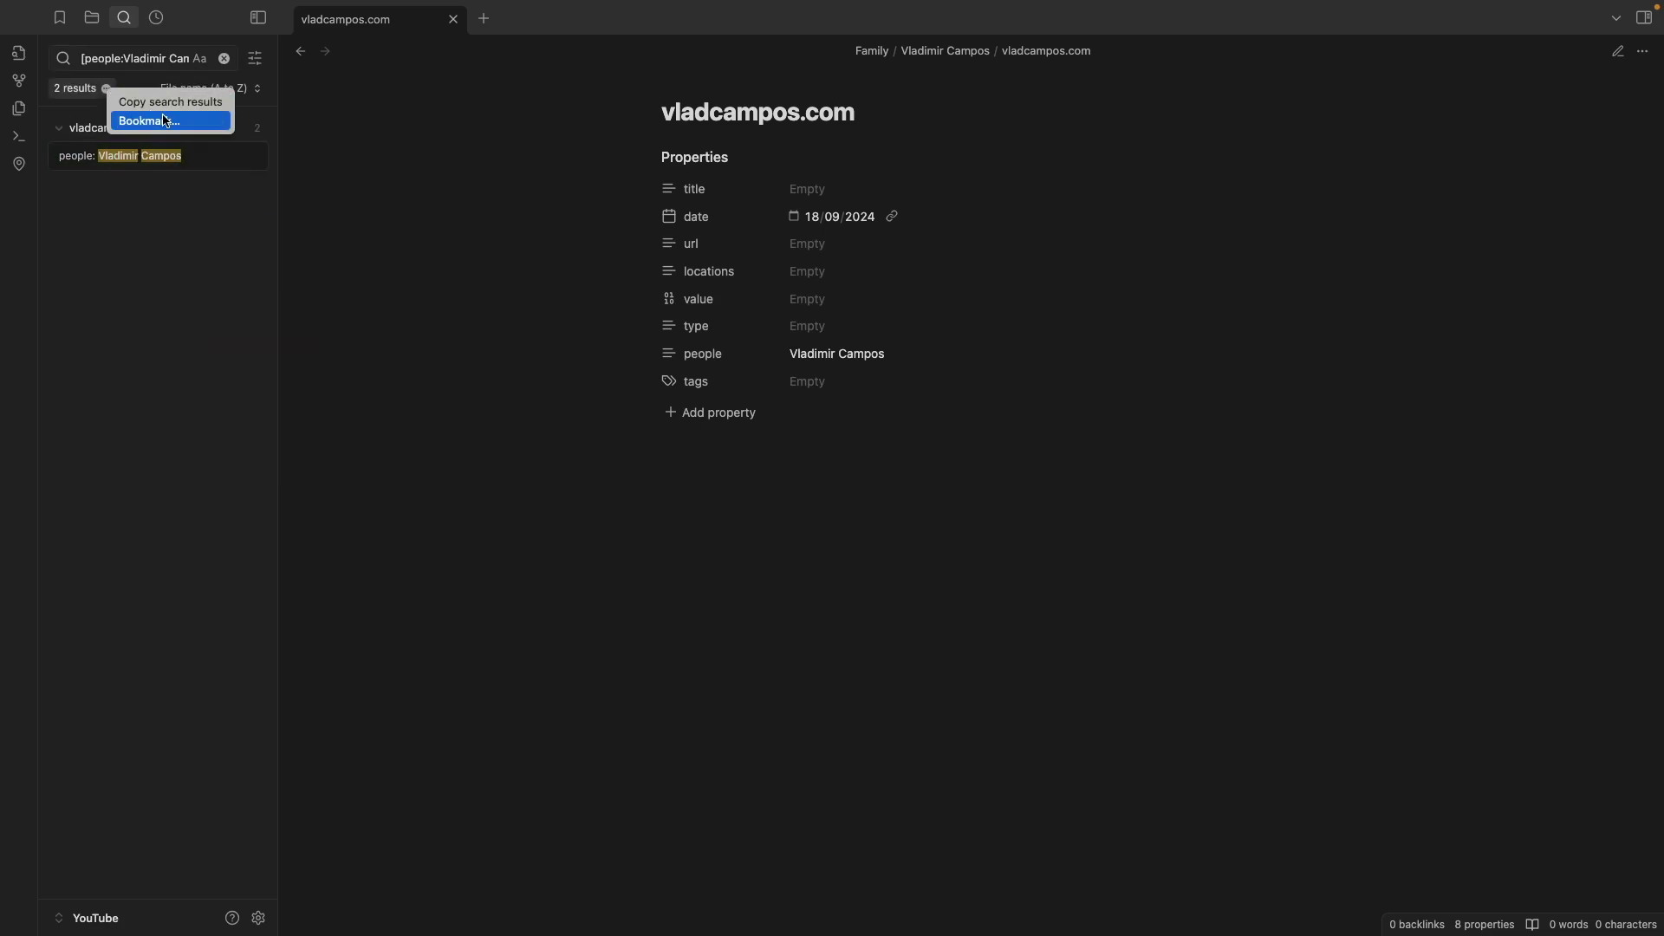
pyautogui.click(196, 129)
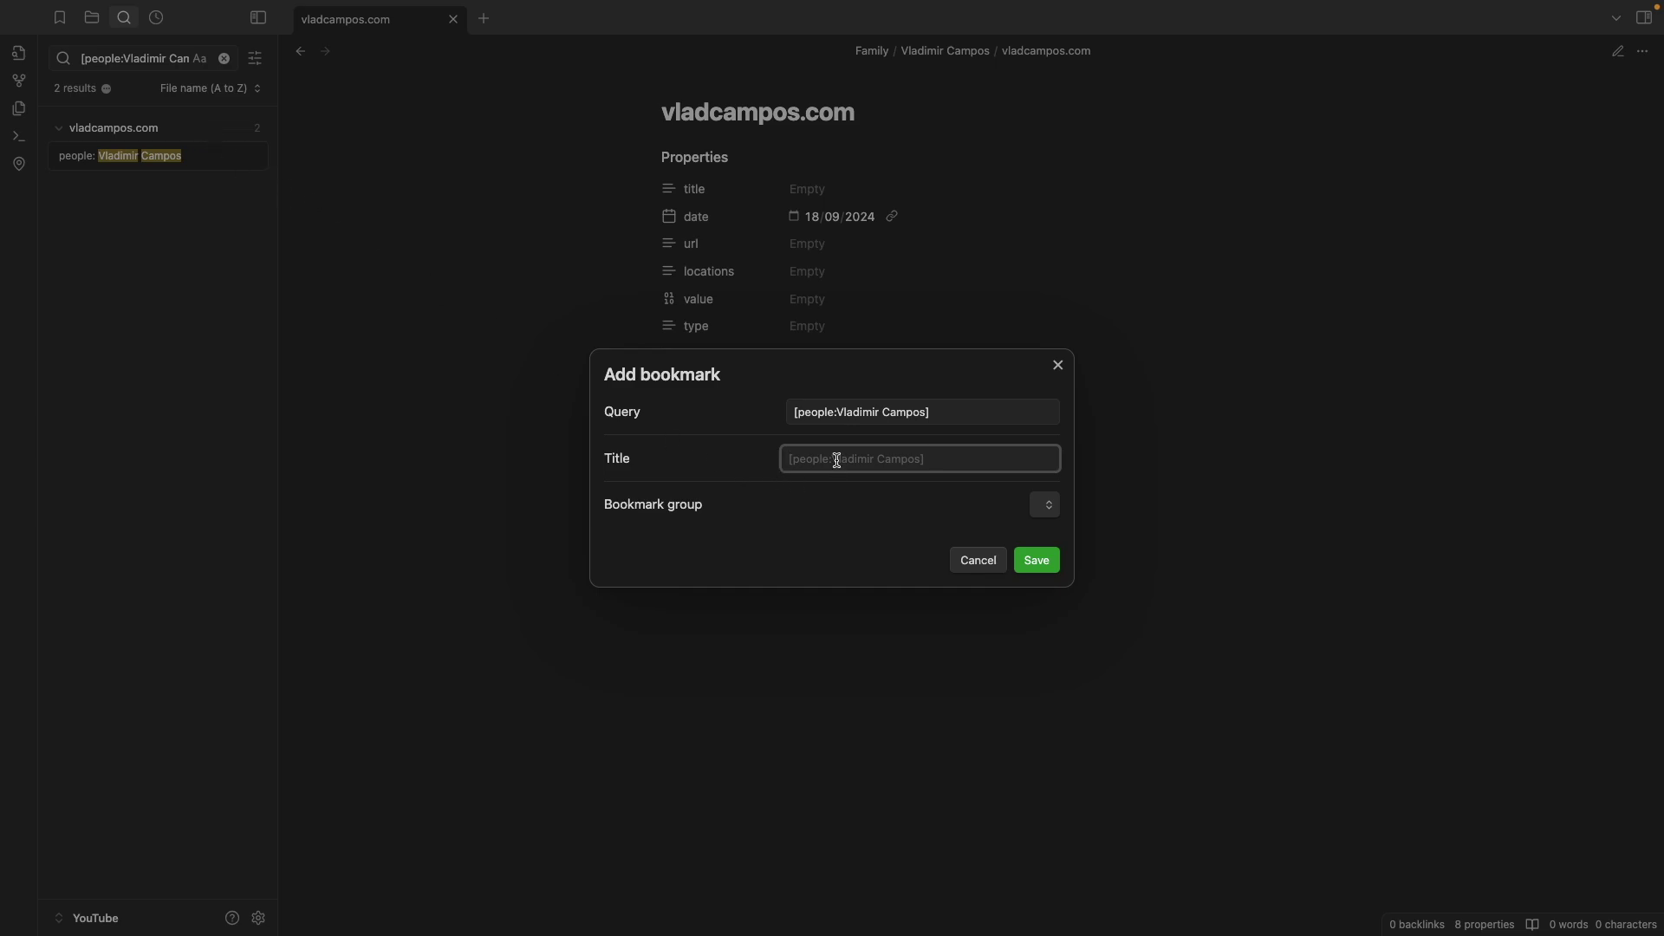
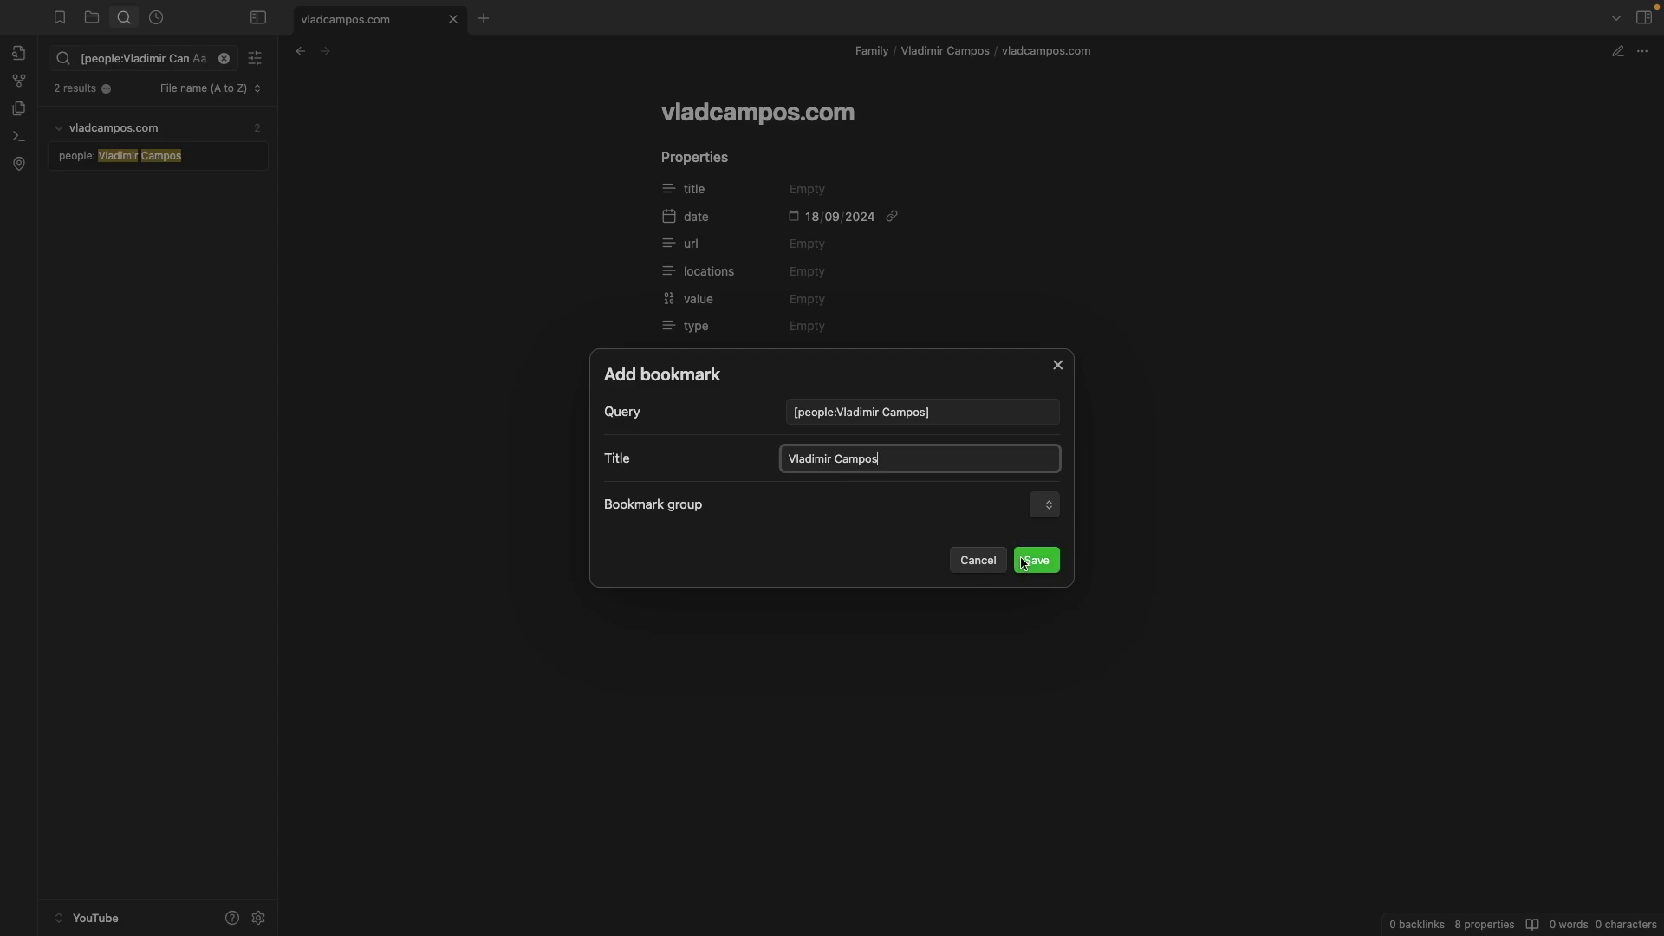
pyautogui.click(1054, 510)
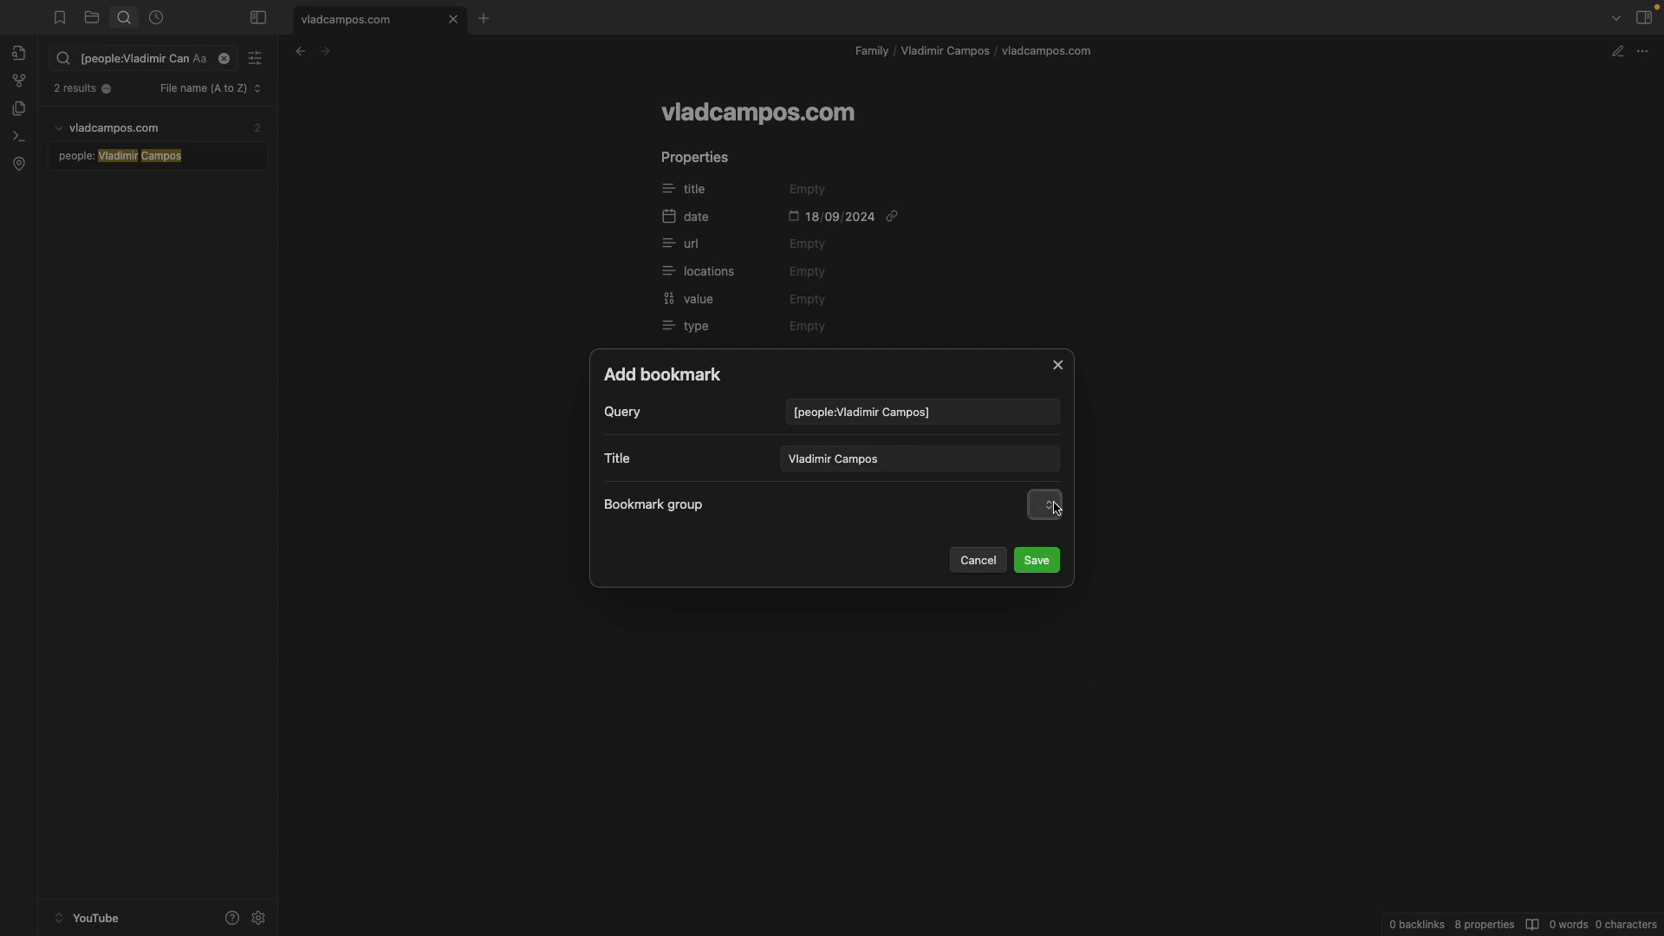
pyautogui.click(1037, 560)
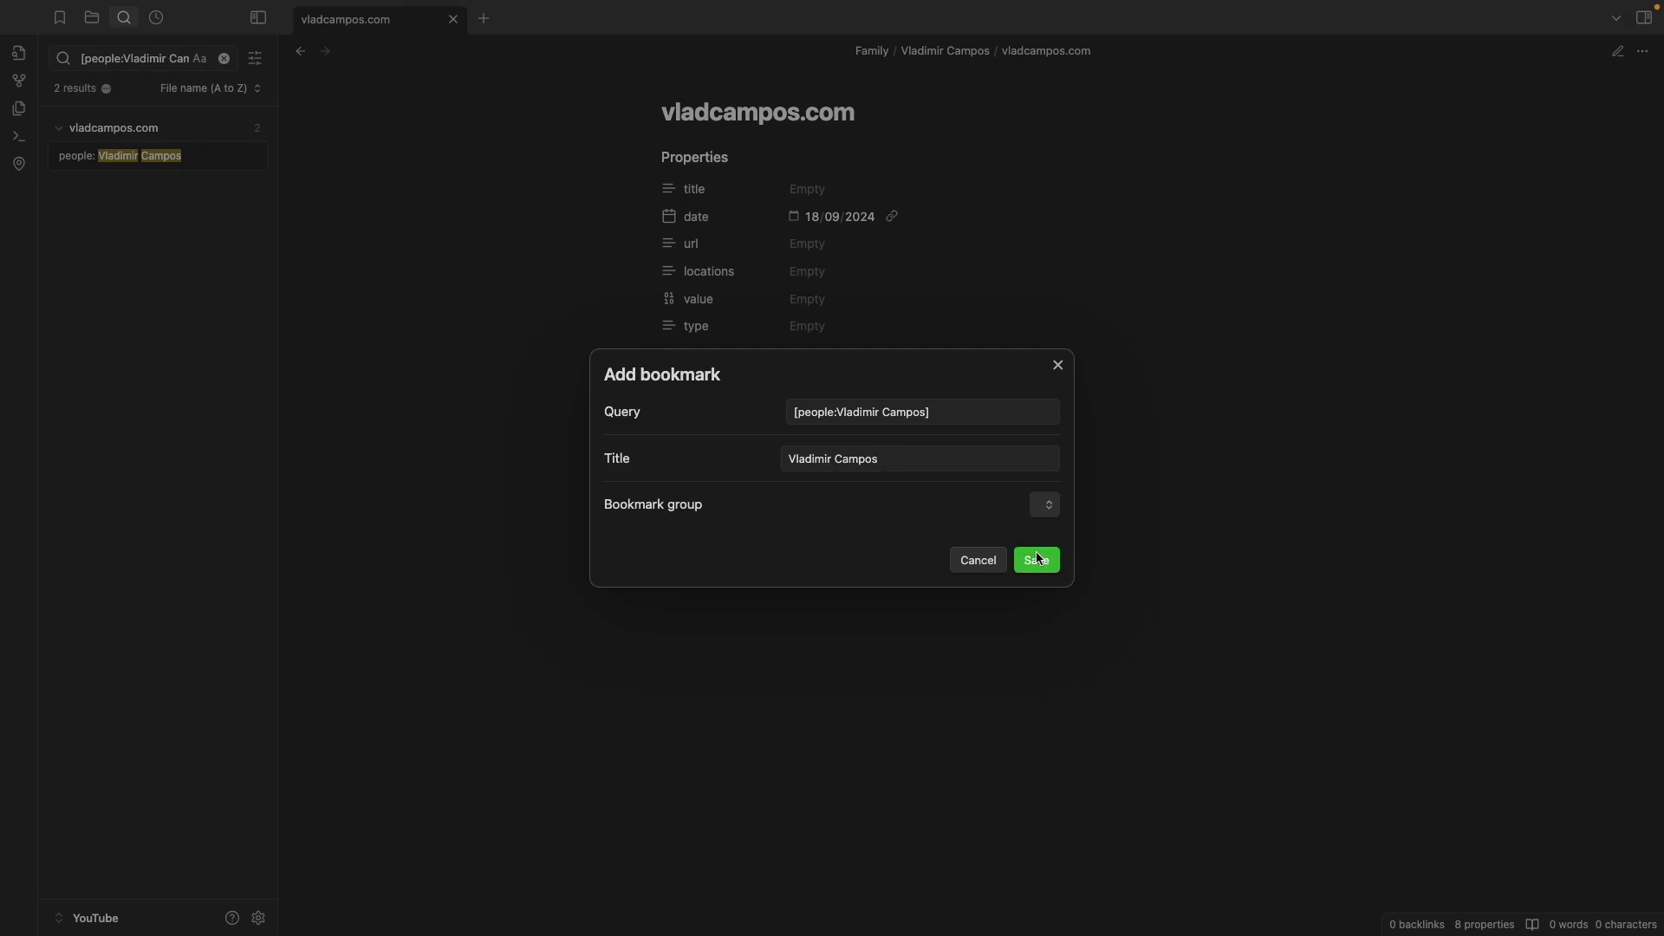
pyautogui.click(61, 20)
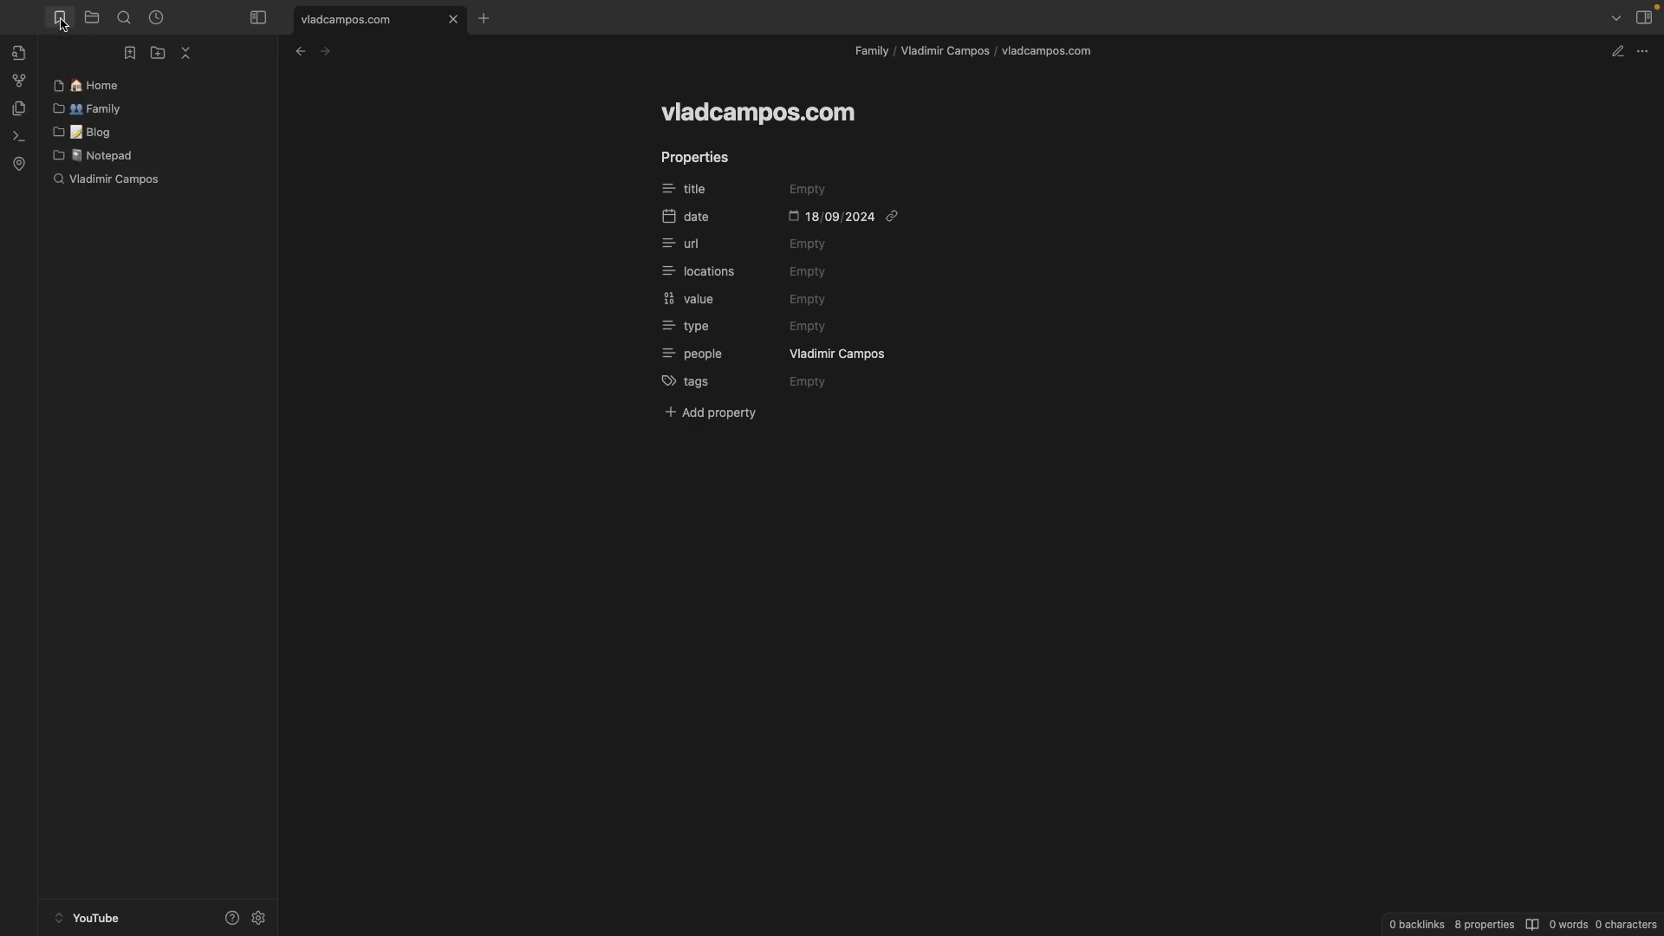
# Create a Family bookmark group and move the person search bookmark into it
pyautogui.click(157, 54)
pyautogui.write('Family')
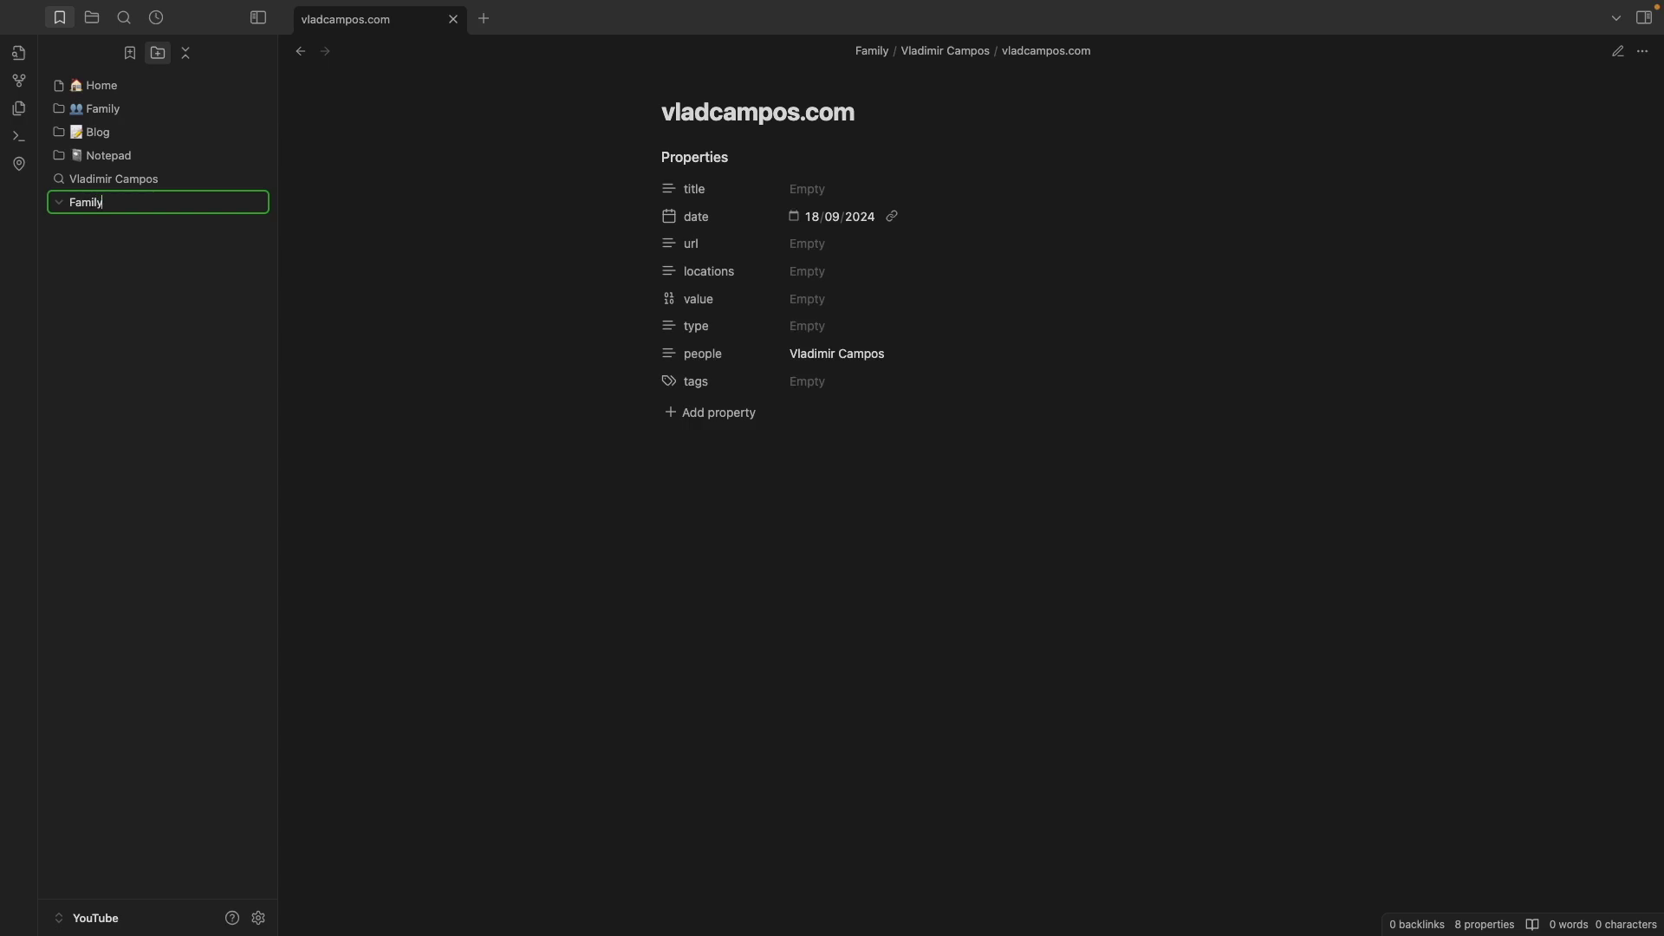
pyautogui.press('Return')
pyautogui.moveTo(84, 179); pyautogui.dragTo(122, 208)
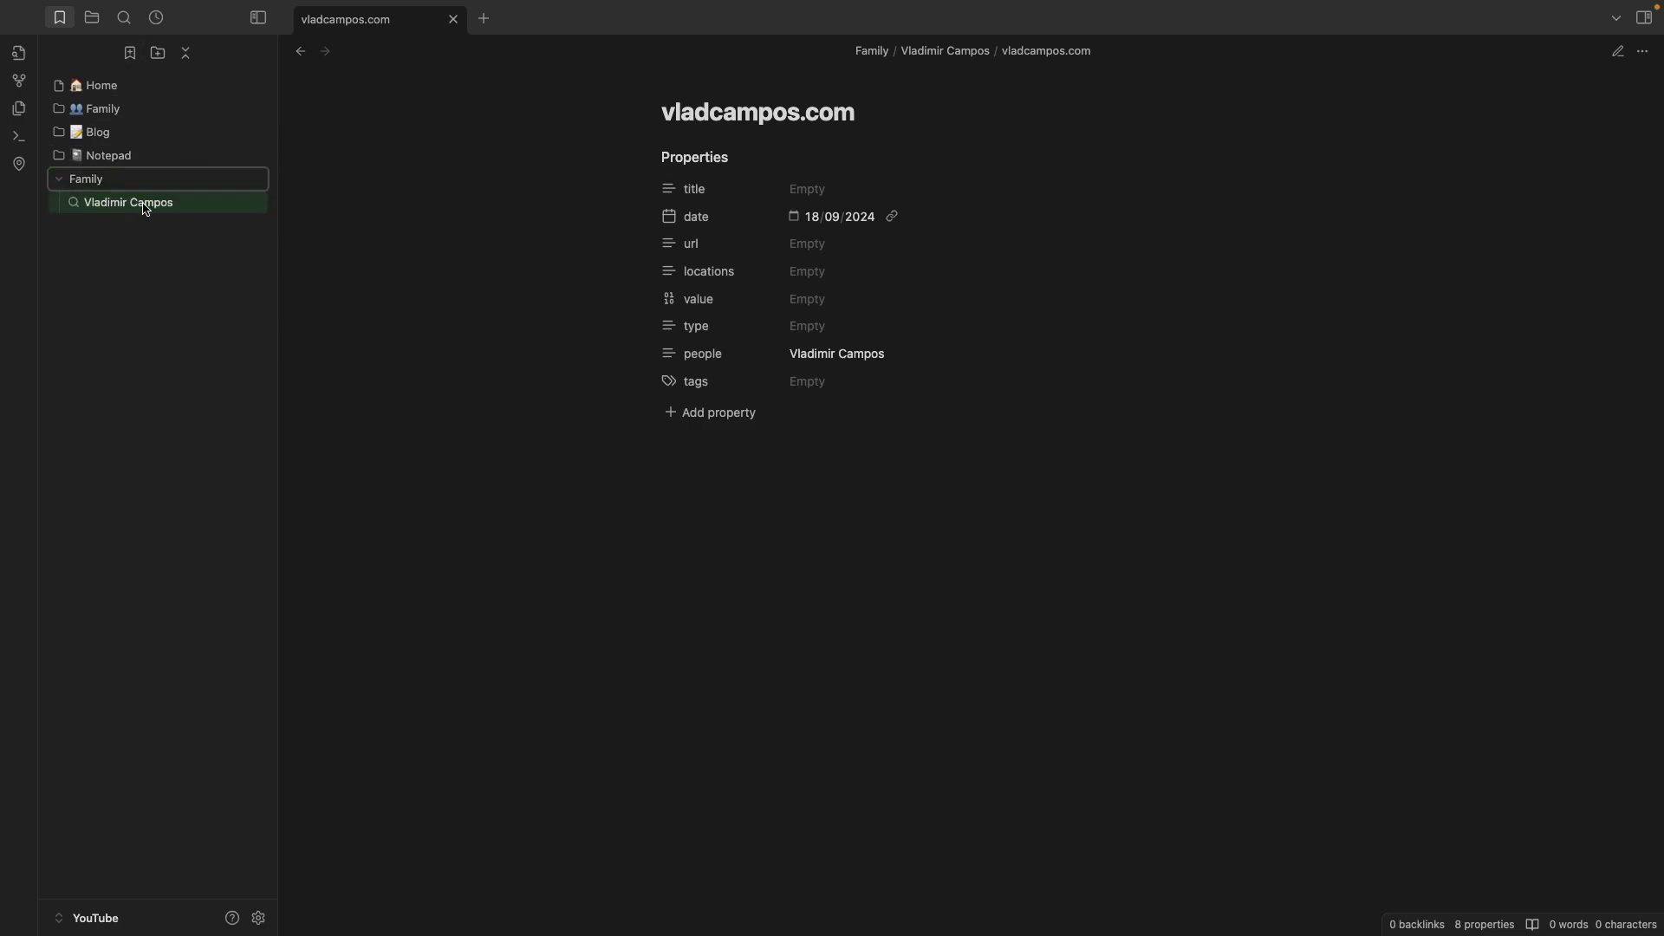
# Replace the old note with an empty tab and open the note matched by the saved person search
pyautogui.click(485, 19)
pyautogui.click(446, 19)
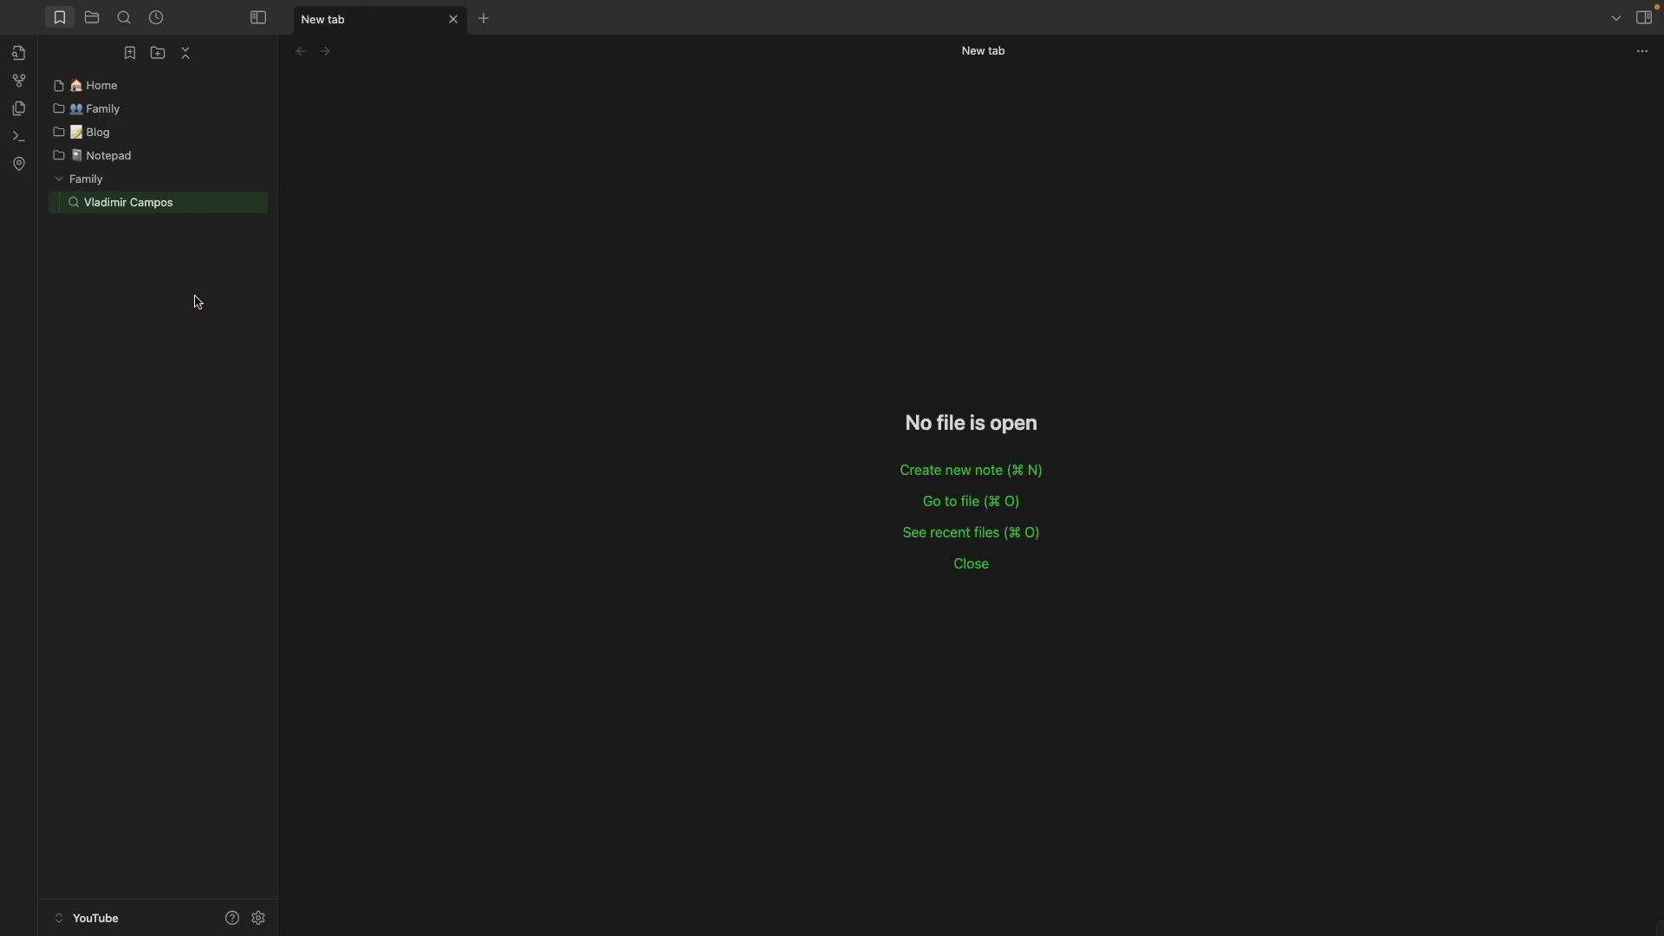
pyautogui.click(149, 204)
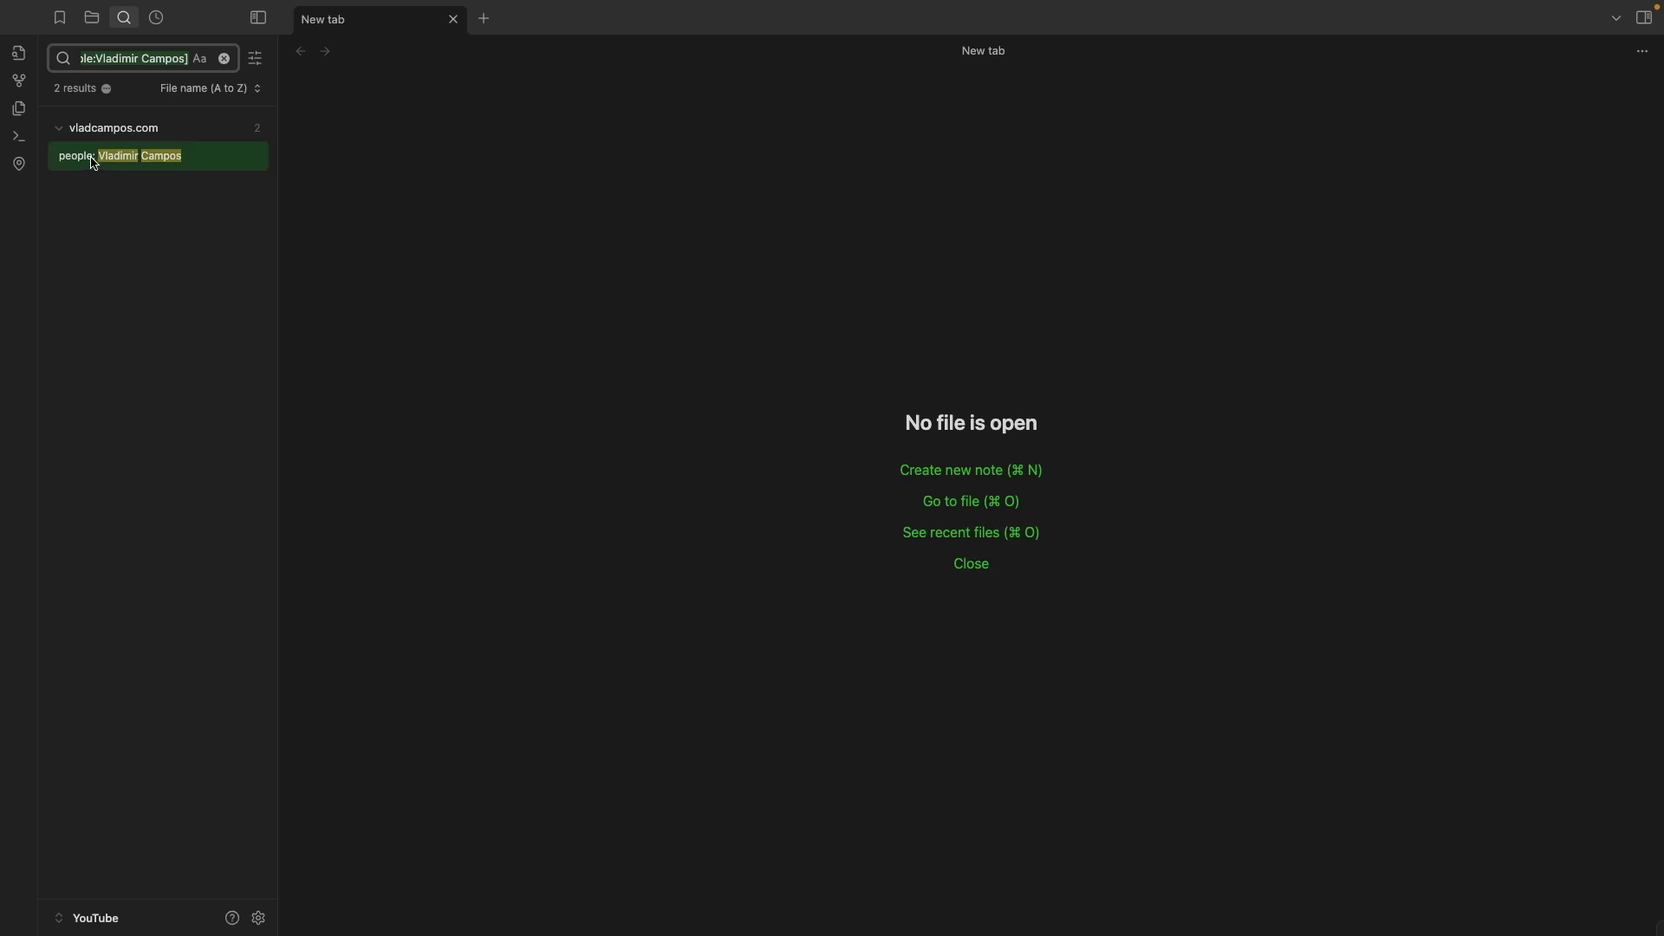
pyautogui.click(94, 163)
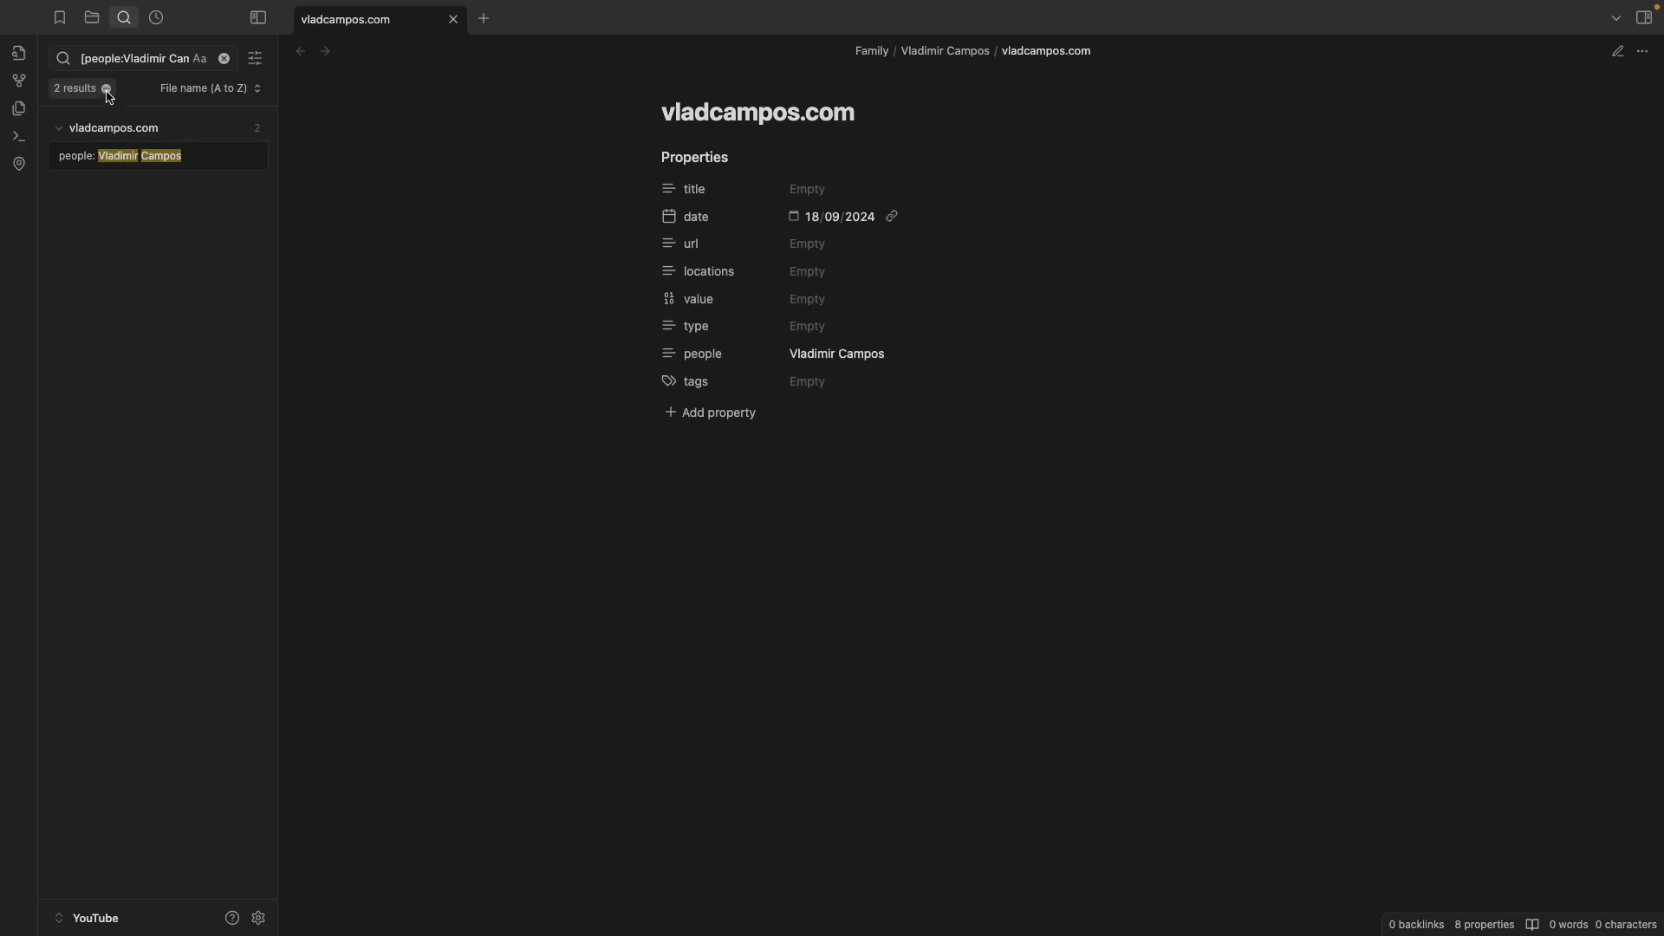
pyautogui.click(106, 90)
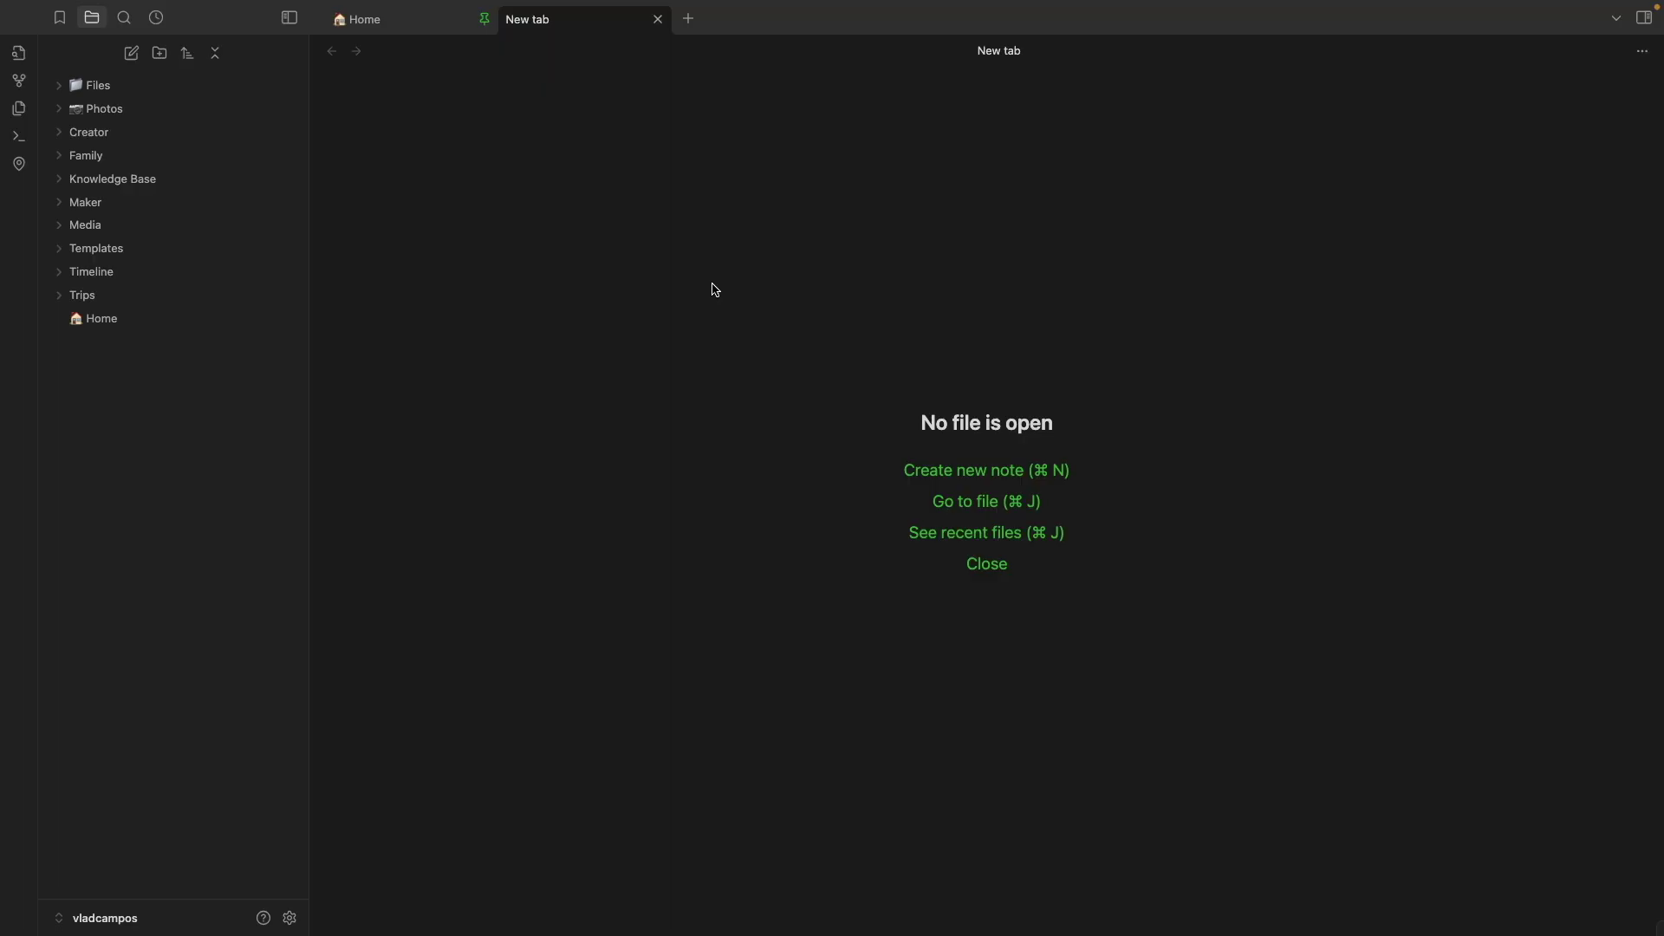
# Return to the Home note and search tag:#WIP from its Quick Access list
pyautogui.click(438, 31)
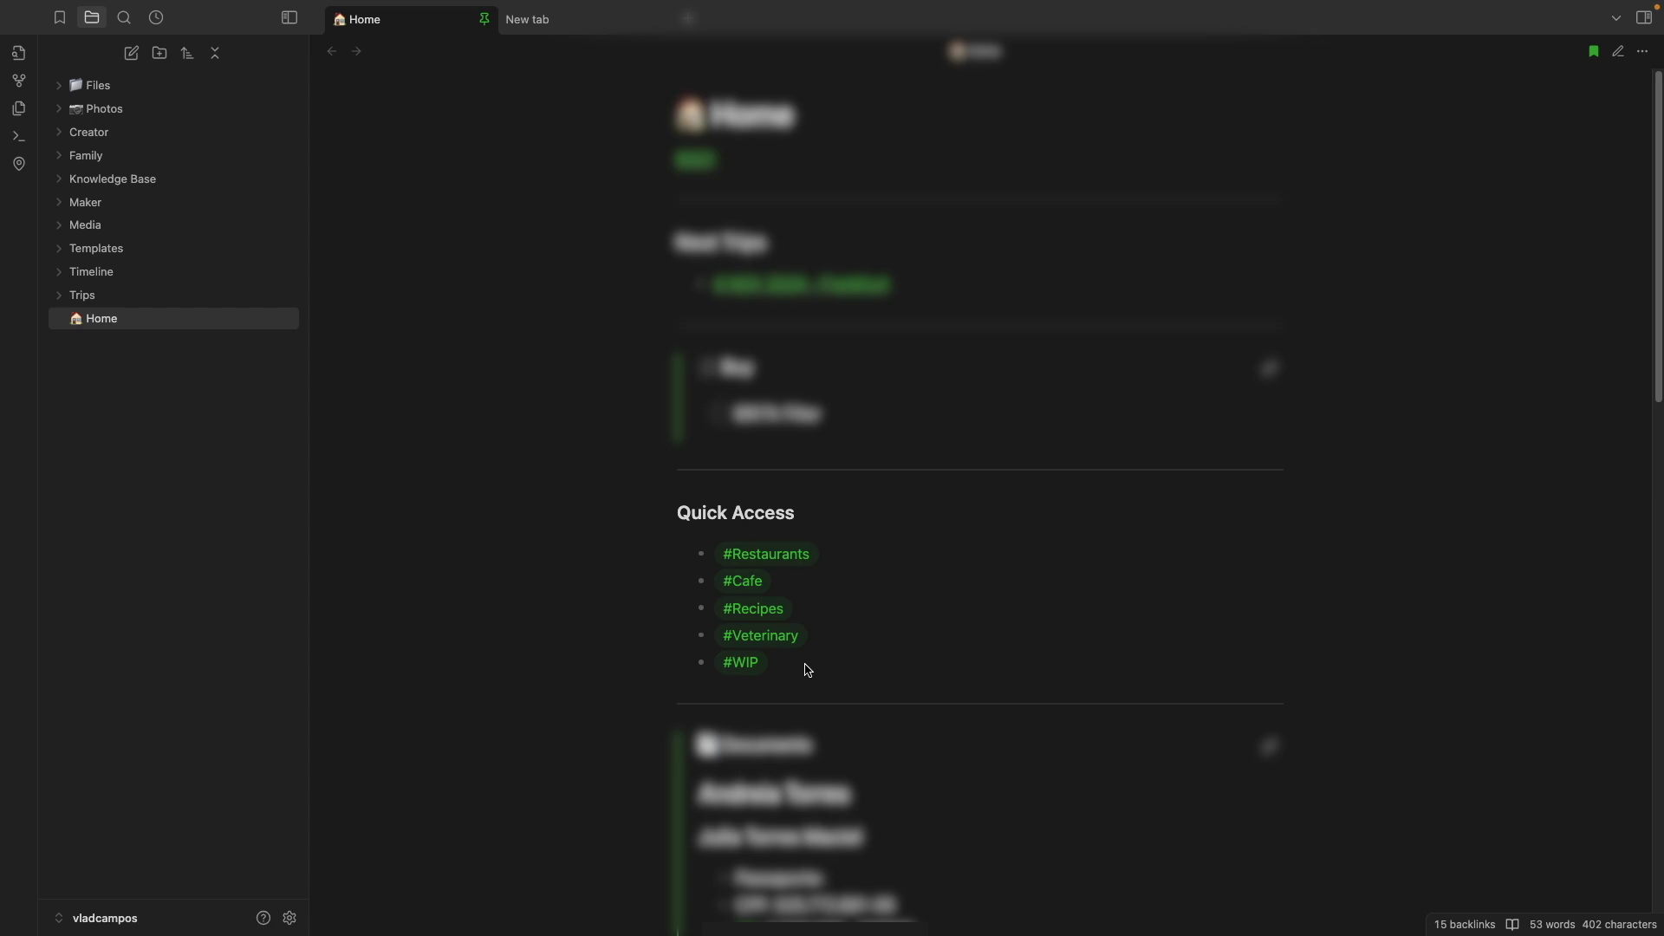
pyautogui.click(751, 669)
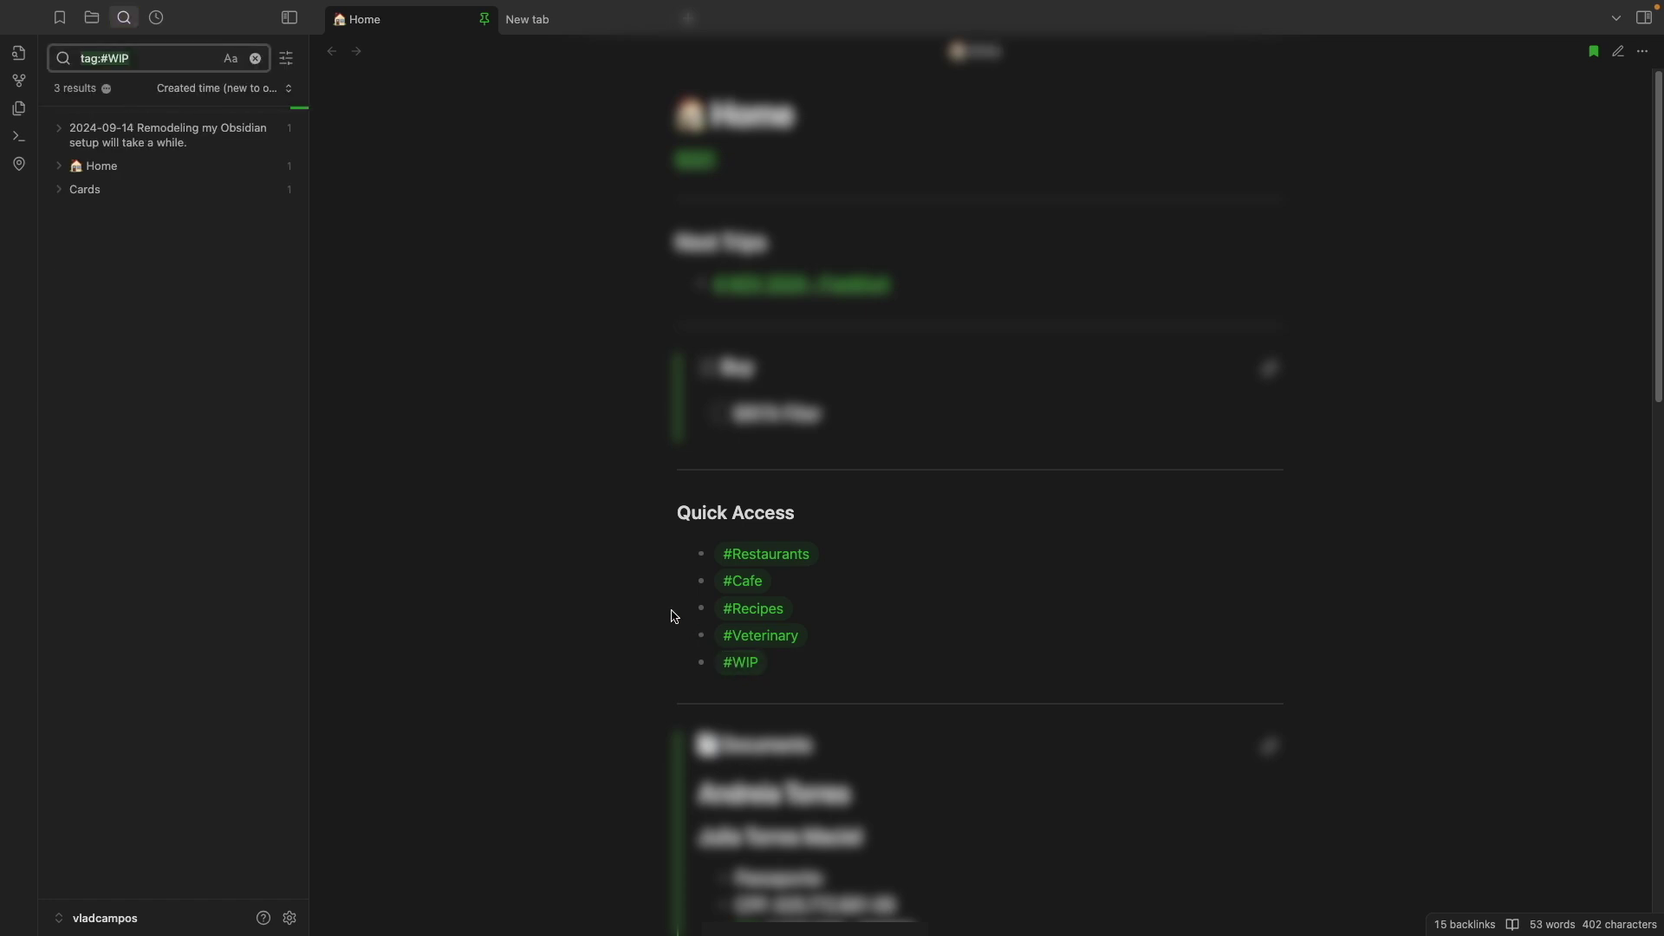
# Open the '2024-09-14 Remodeling my Obsidian setup will take a while.' note from the #WIP results
pyautogui.click(132, 132)
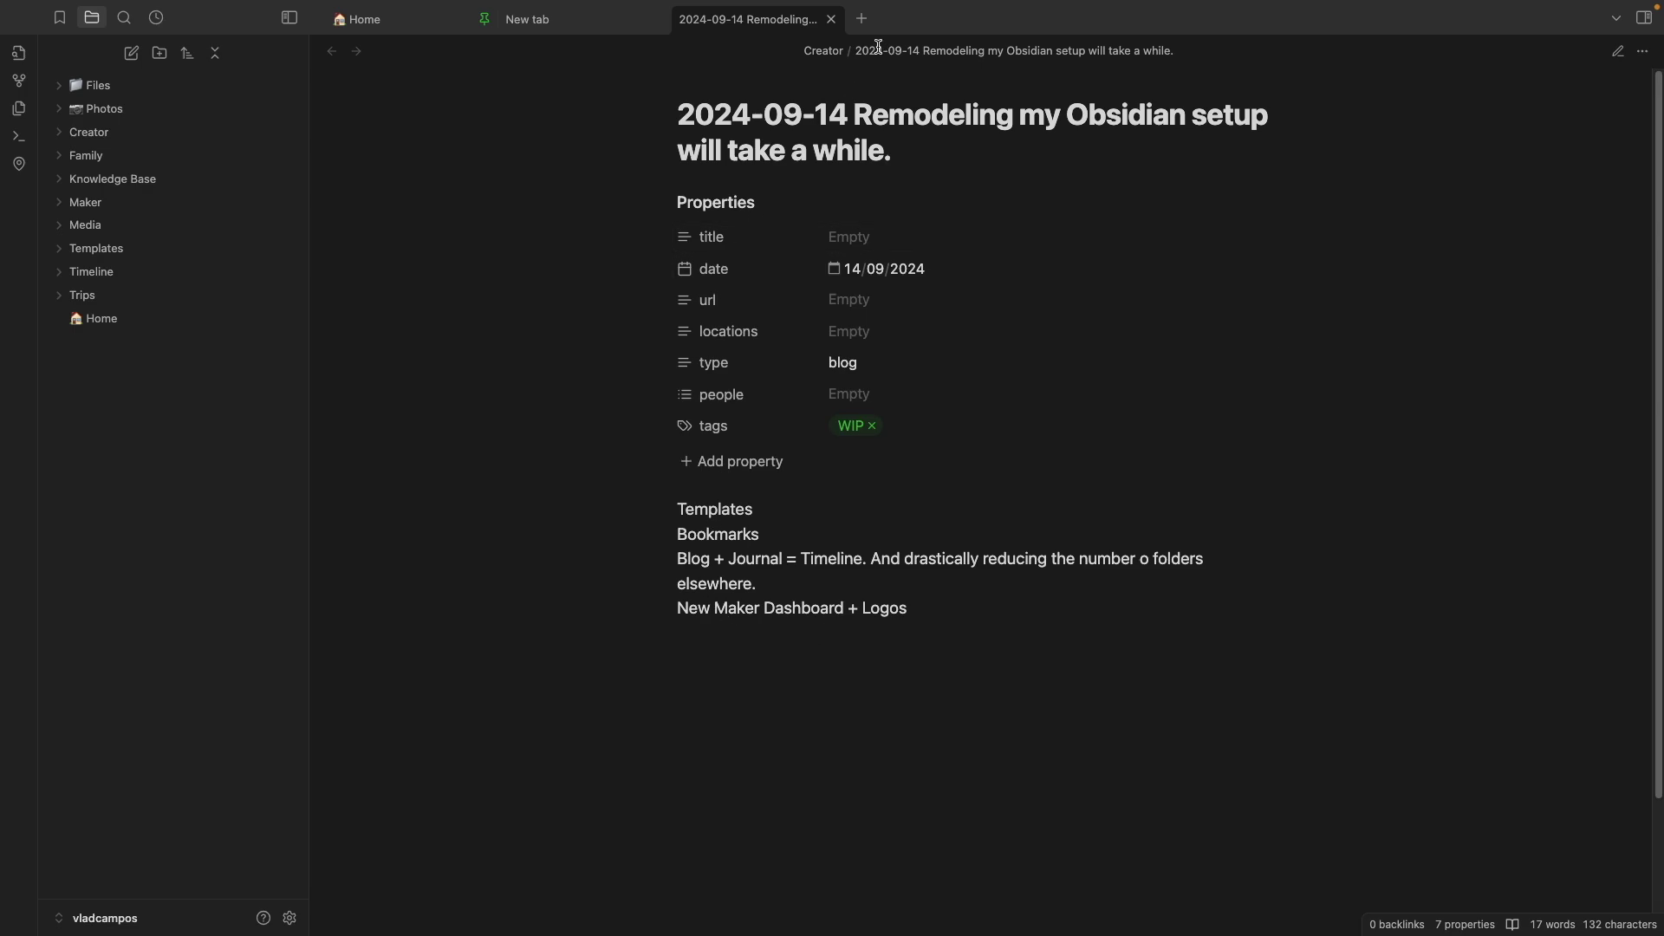
# Close the '2024-09-14 Remodeling…' note's tab
pyautogui.click(831, 18)
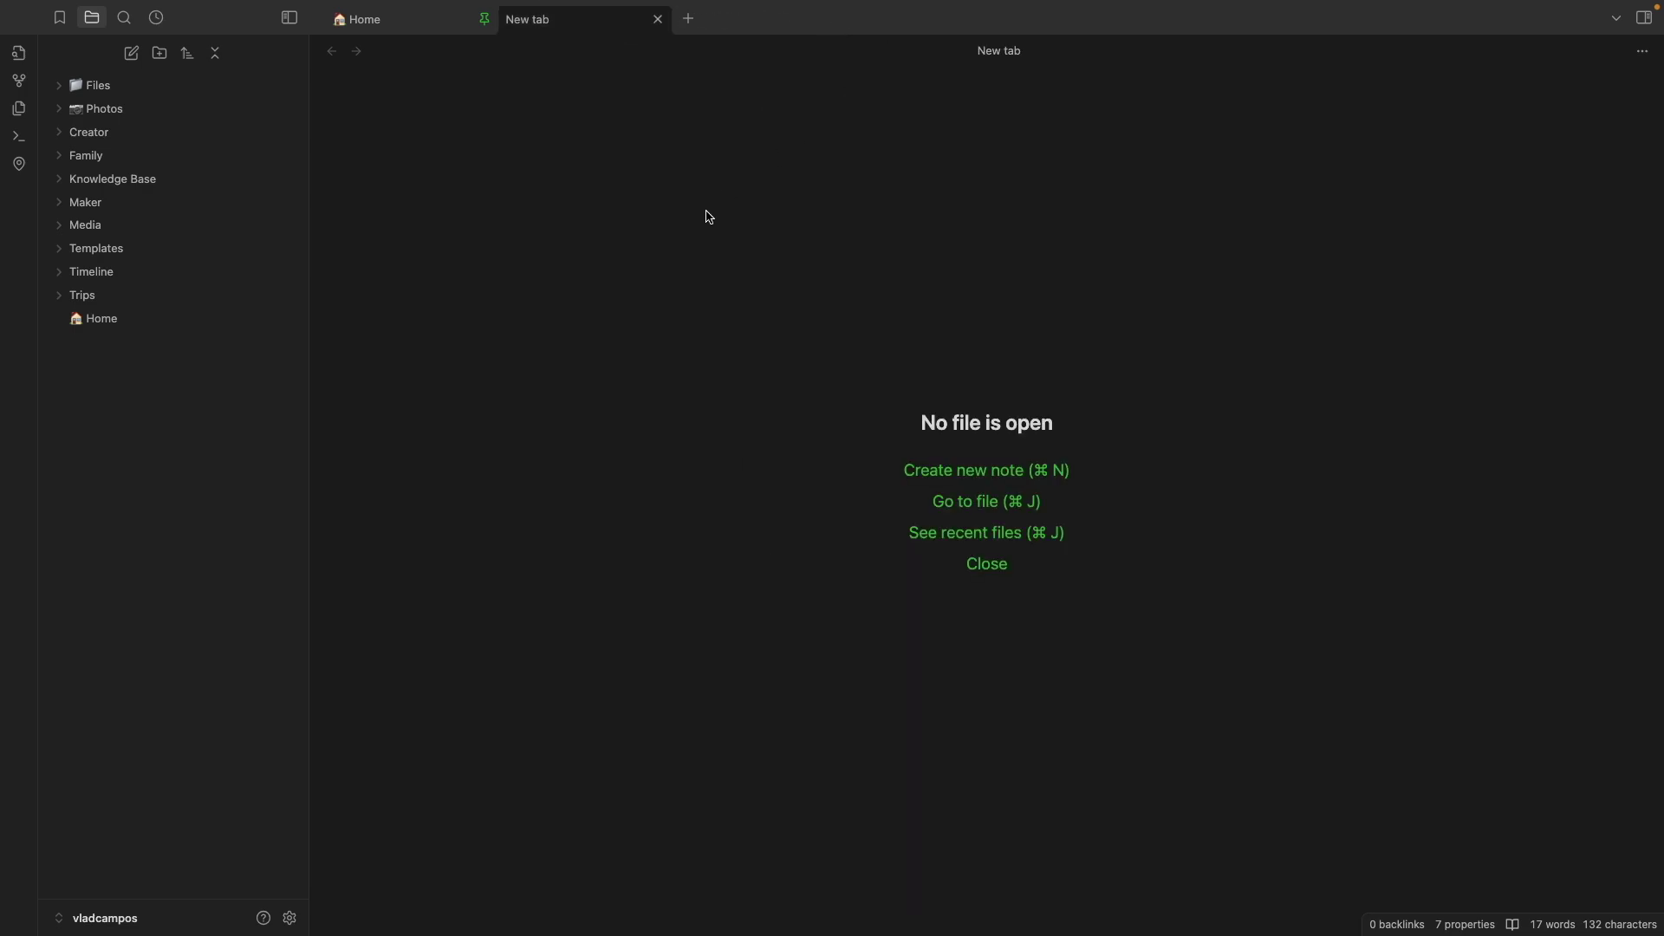
# Browse the EN, SN and VN templates in the Templates folder, then collapse it
pyautogui.click(62, 259)
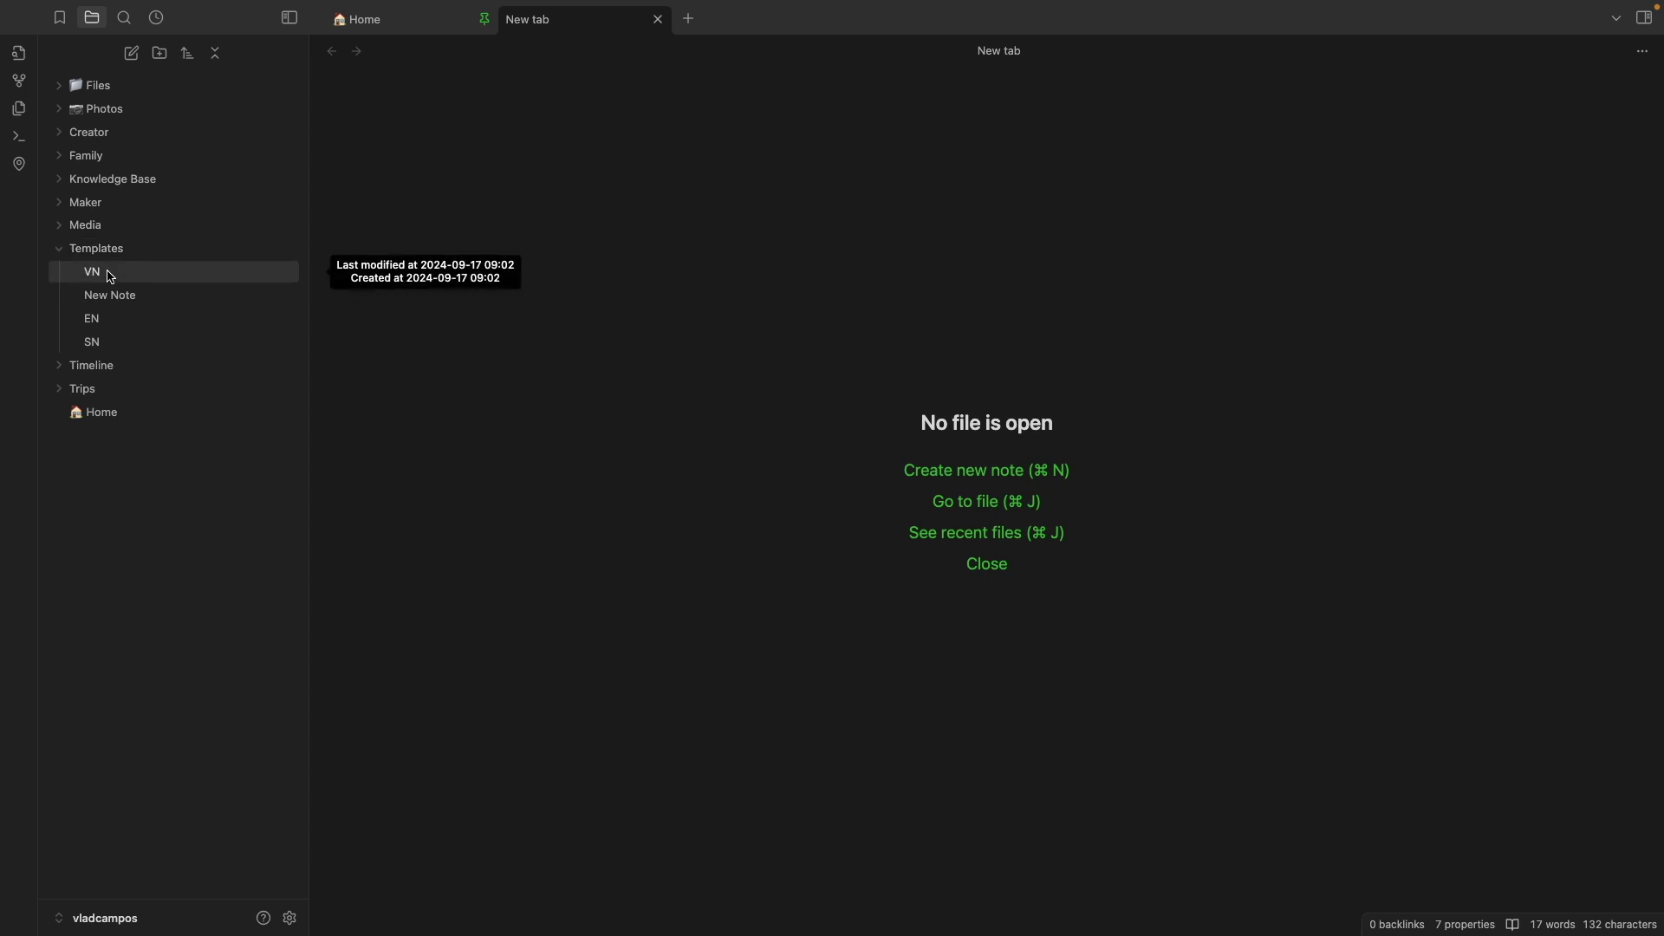
pyautogui.click(143, 319)
pyautogui.click(139, 344)
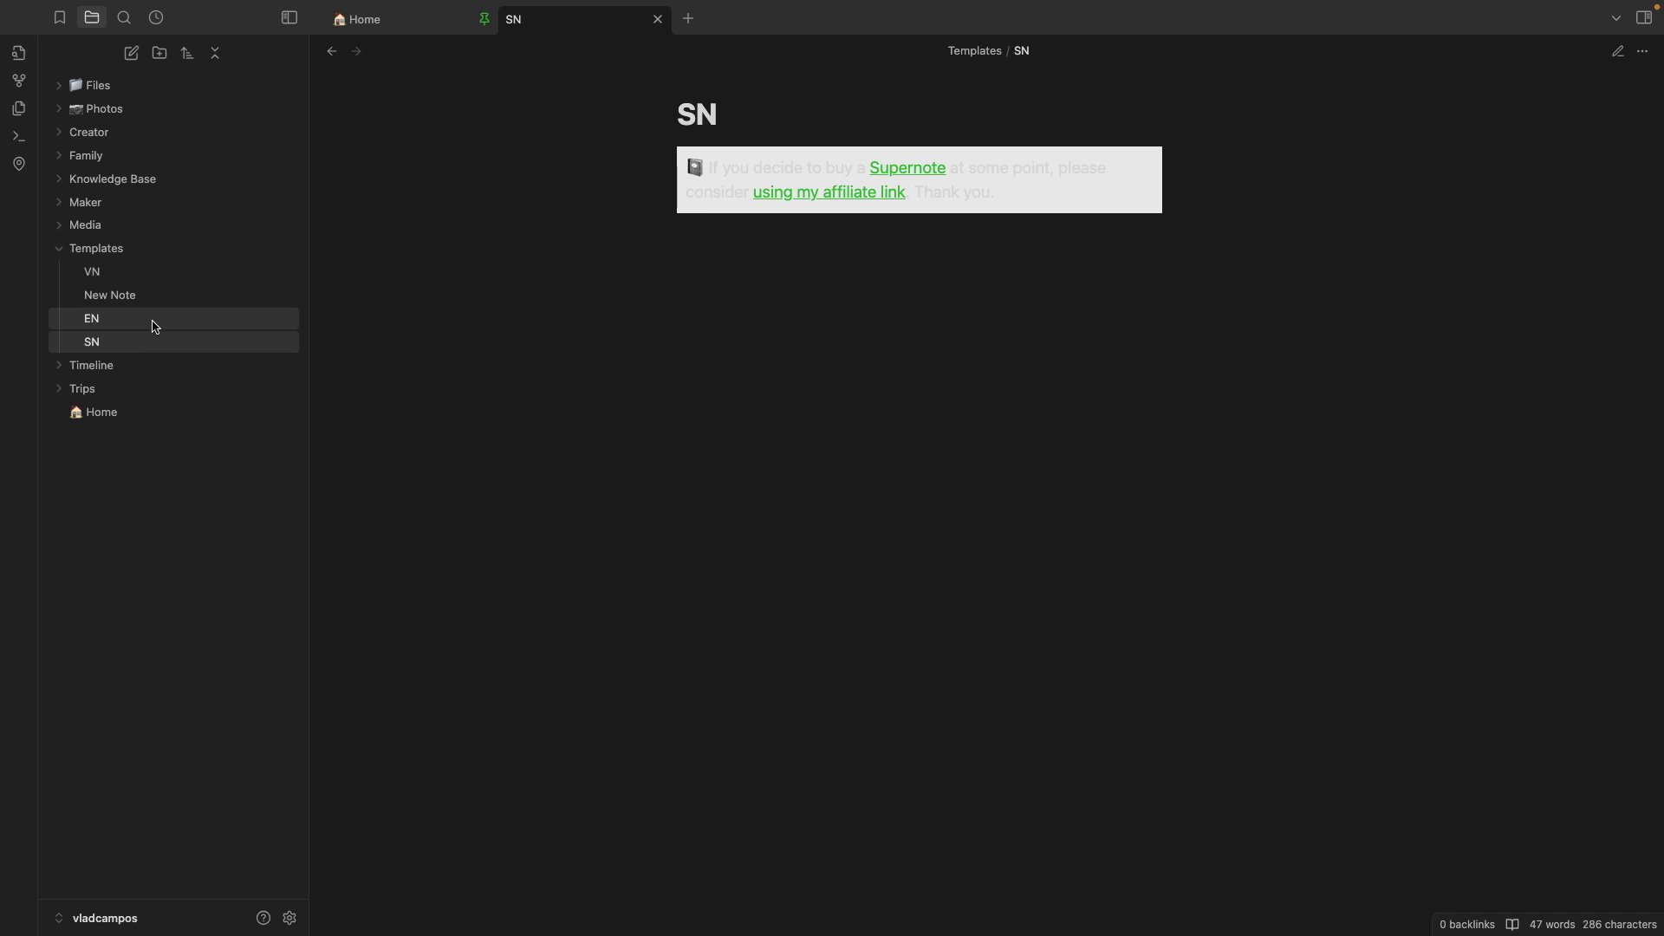
pyautogui.click(155, 326)
pyautogui.click(158, 277)
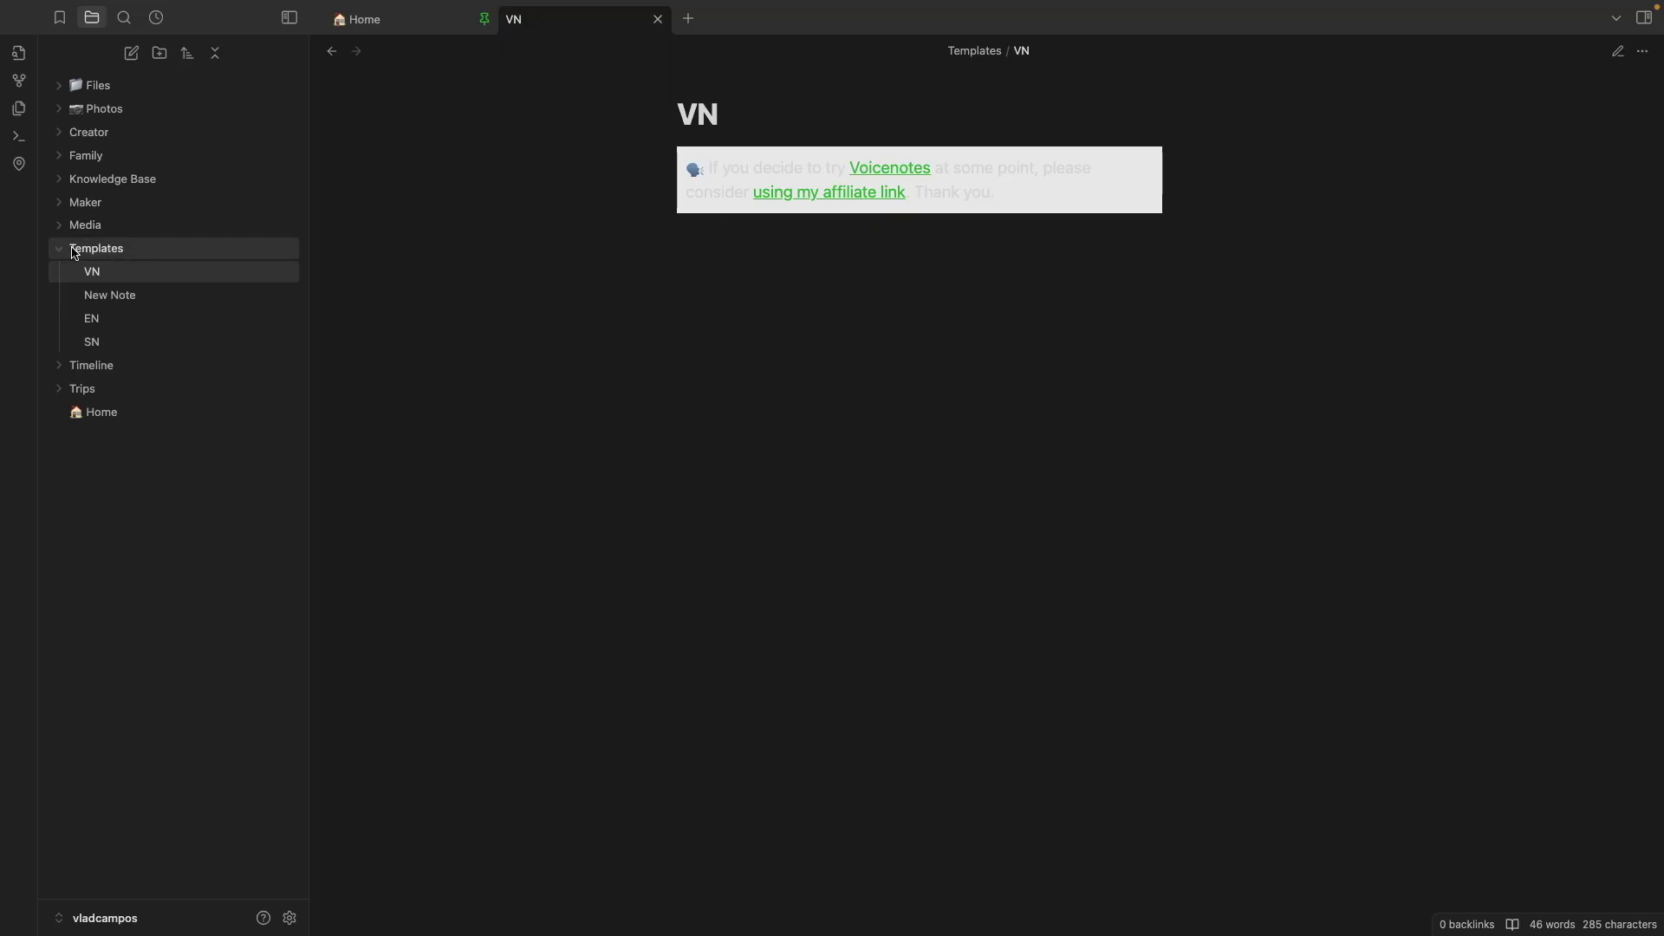
pyautogui.click(65, 252)
# Open the Maker Dashboard canvas from Bookmarks and centre the view on its IT group
pyautogui.click(60, 20)
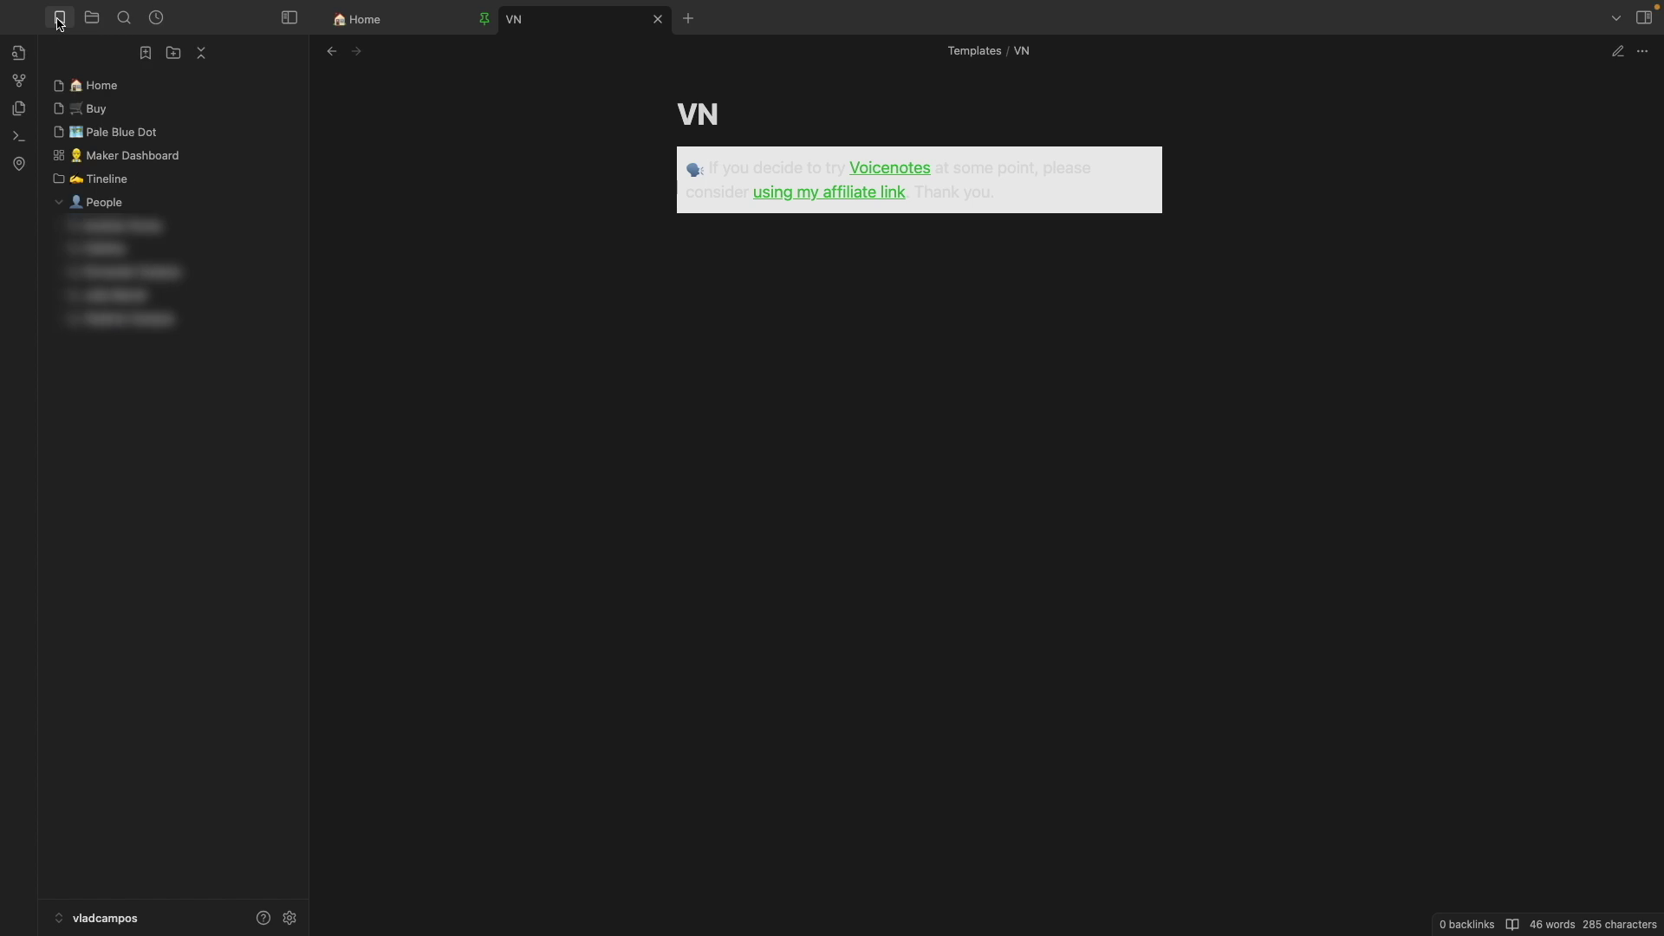
pyautogui.click(146, 155)
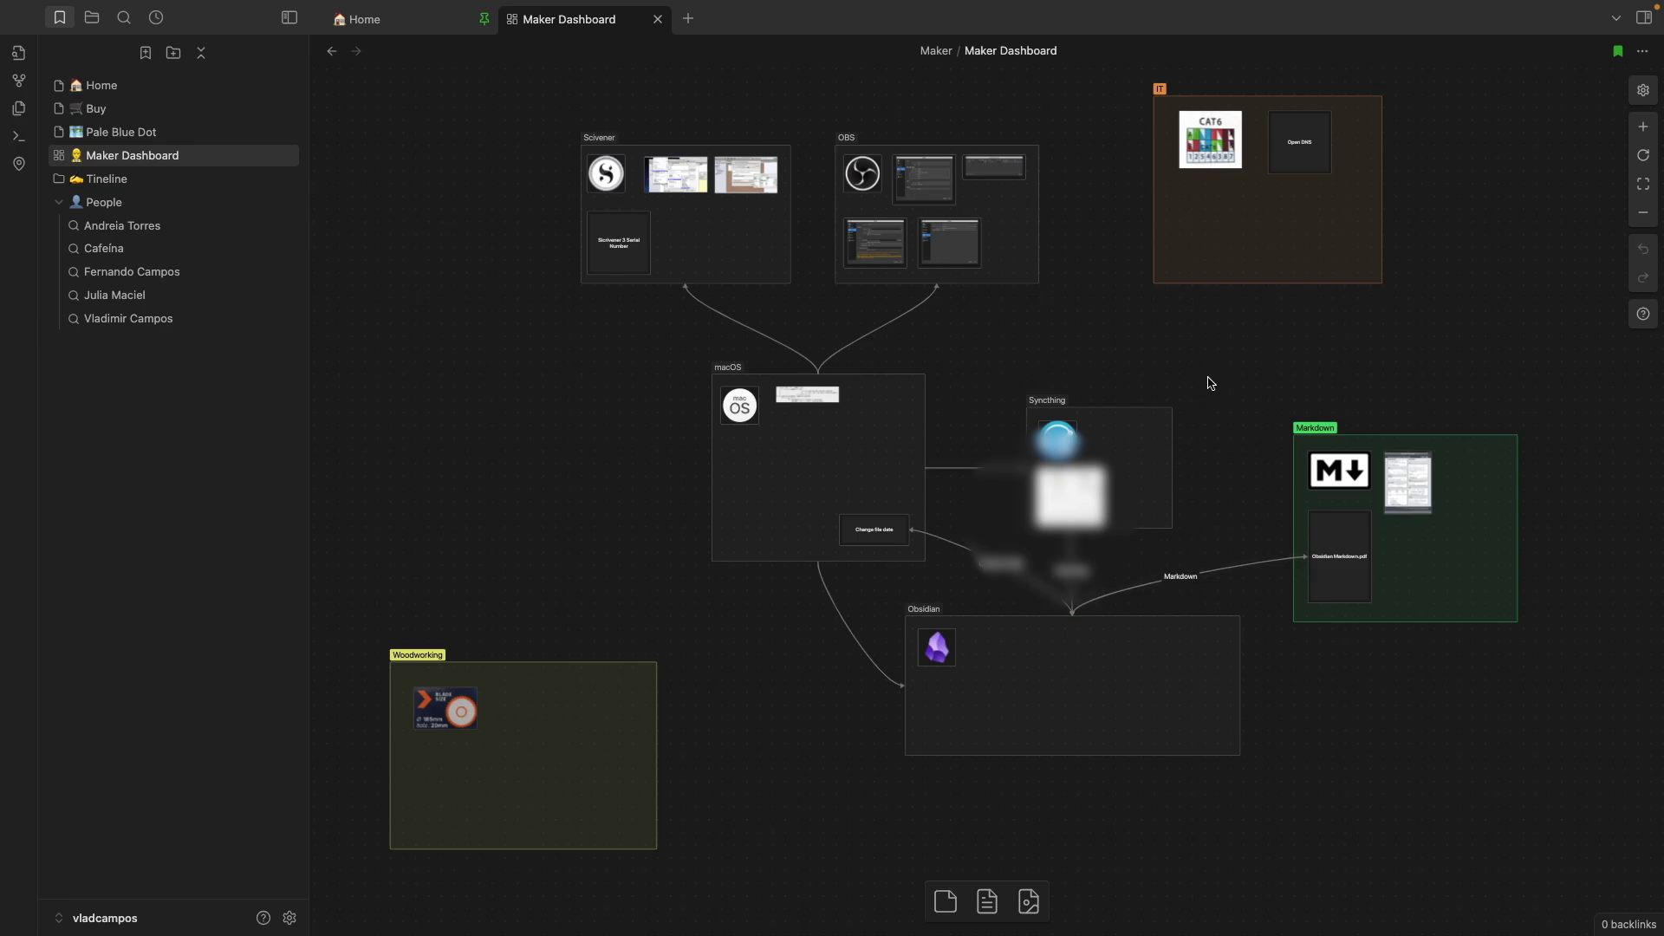
pyautogui.moveTo(1389, 318); pyautogui.dragTo(1163, 427)
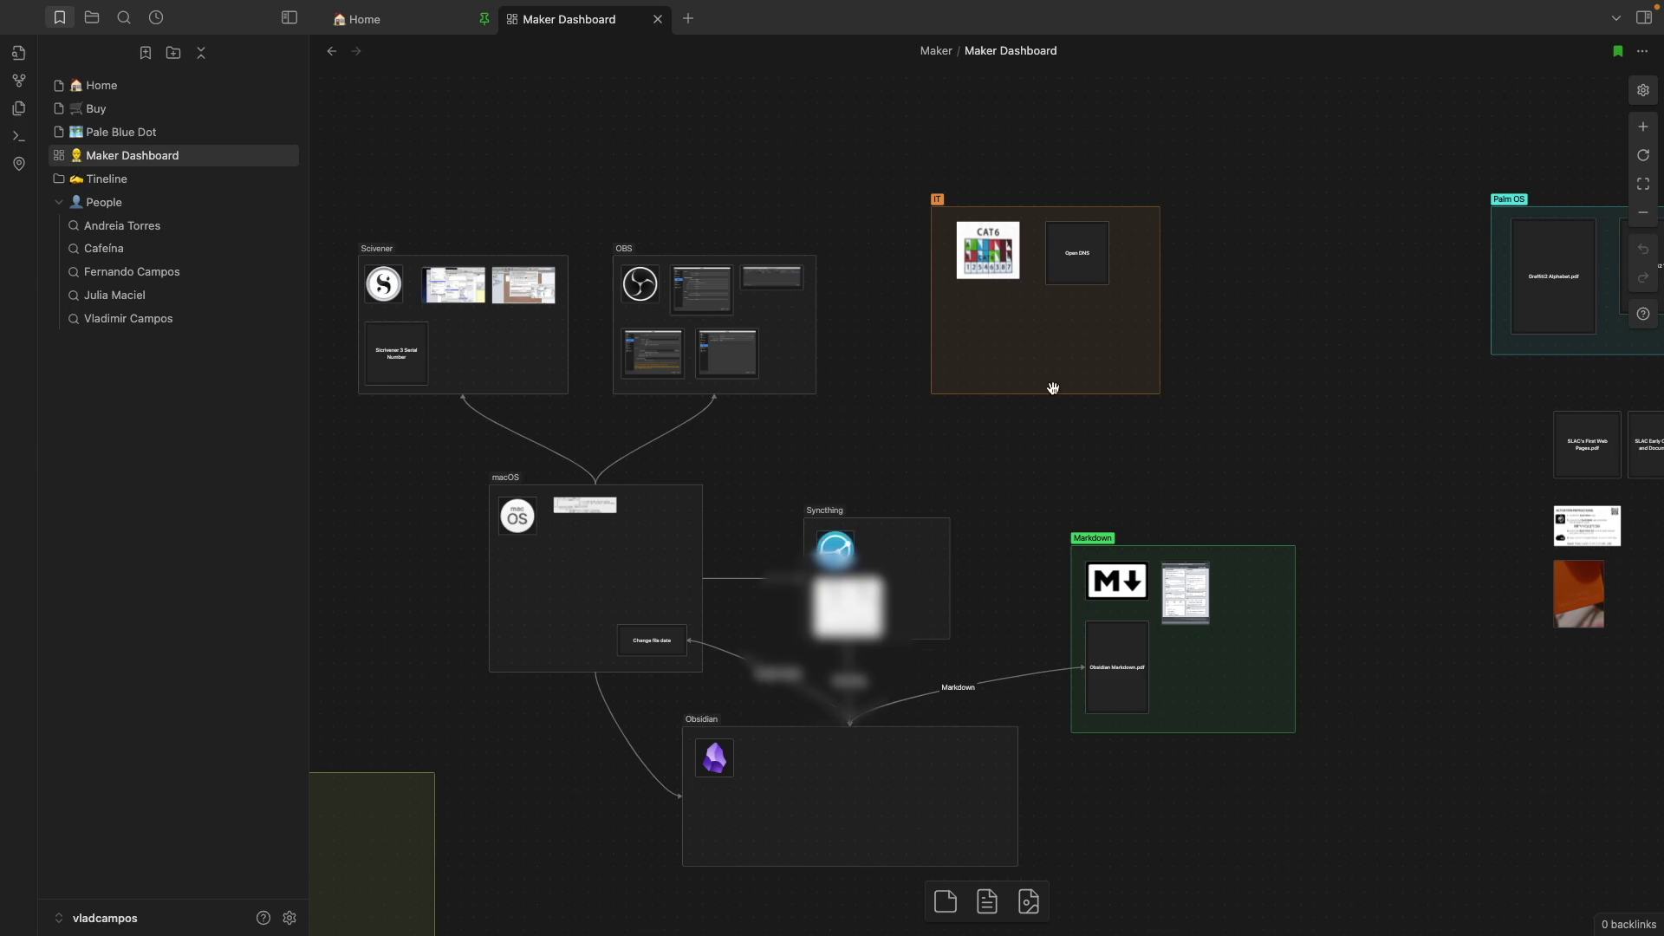
pyautogui.scroll(5, 1053, 386)
pyautogui.scroll(4, 1006, 342)
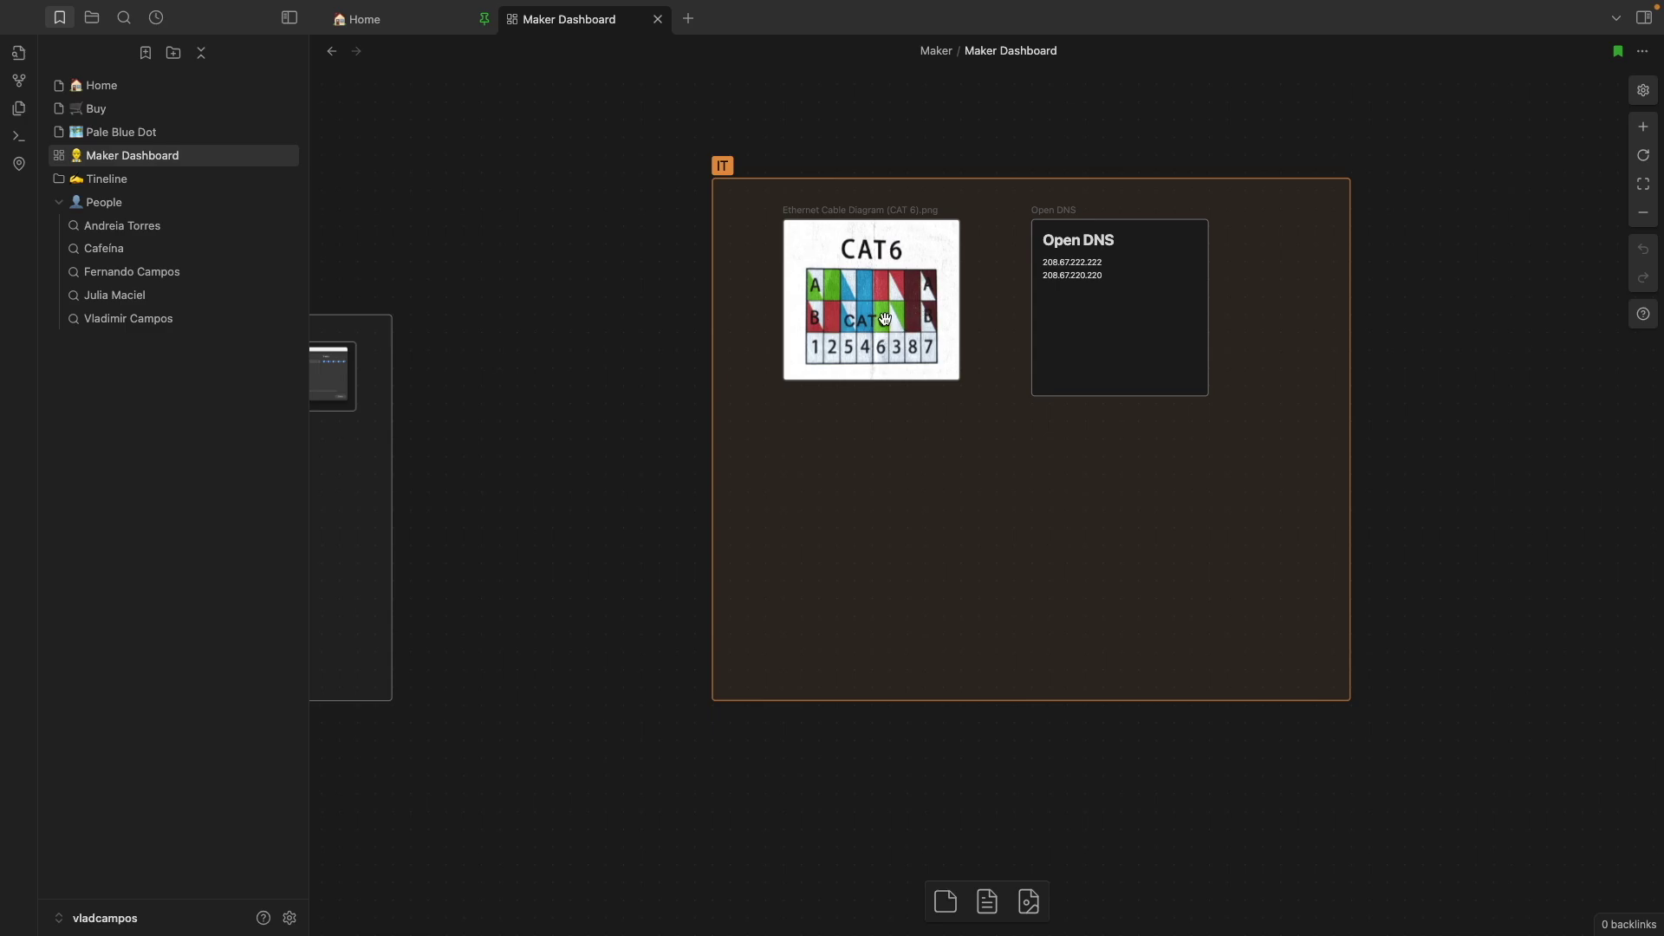
pyautogui.scroll(-2, 943, 404)
pyautogui.scroll(-2, 944, 404)
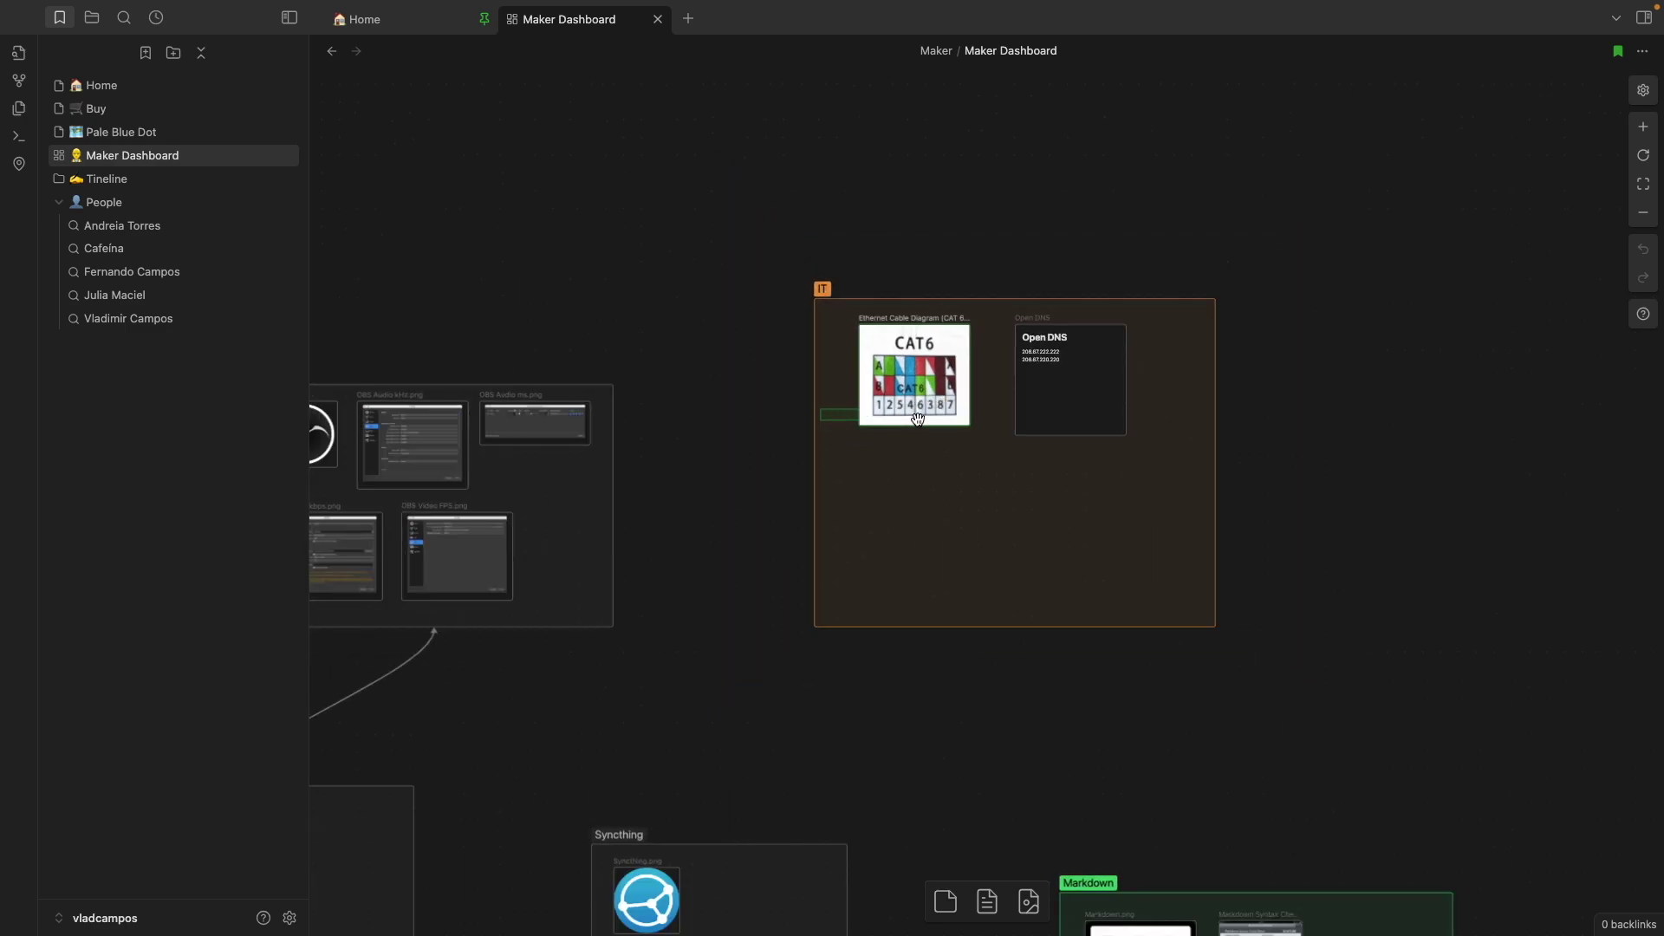
# Select the CAT6 cable diagram card and scroll around the IT and Markdown groups
pyautogui.click(943, 404)
pyautogui.hscroll(-2, 943, 405)
pyautogui.hscroll(-3, 980, 403)
pyautogui.hscroll(1, 989, 399)
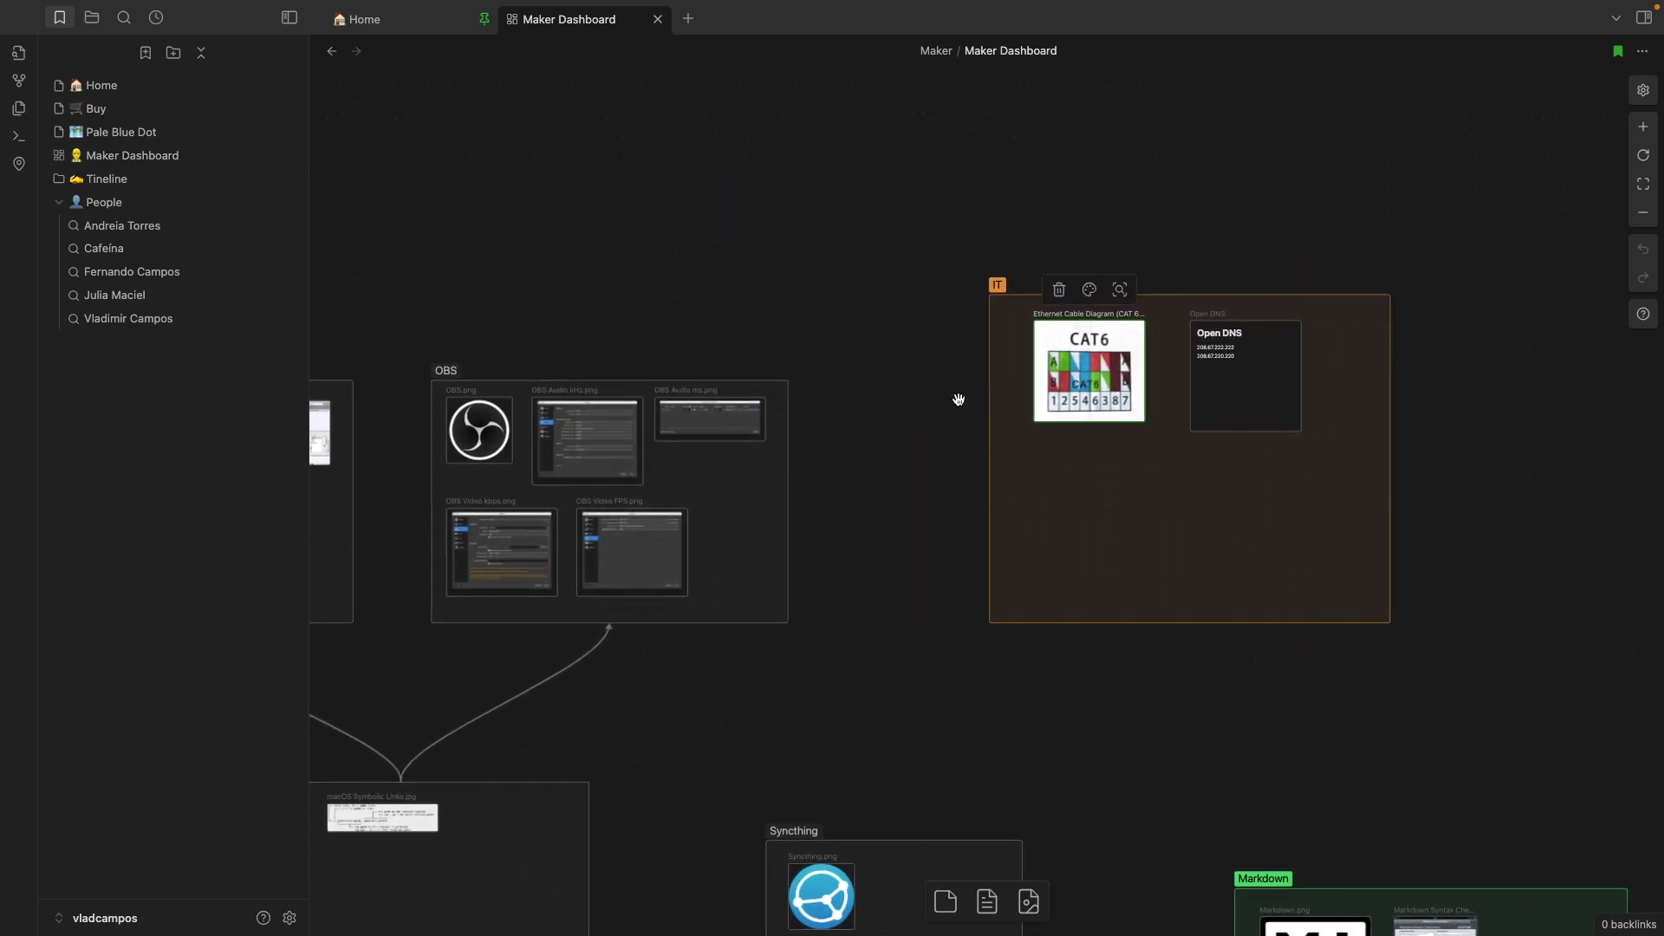
pyautogui.scroll(1, 902, 409)
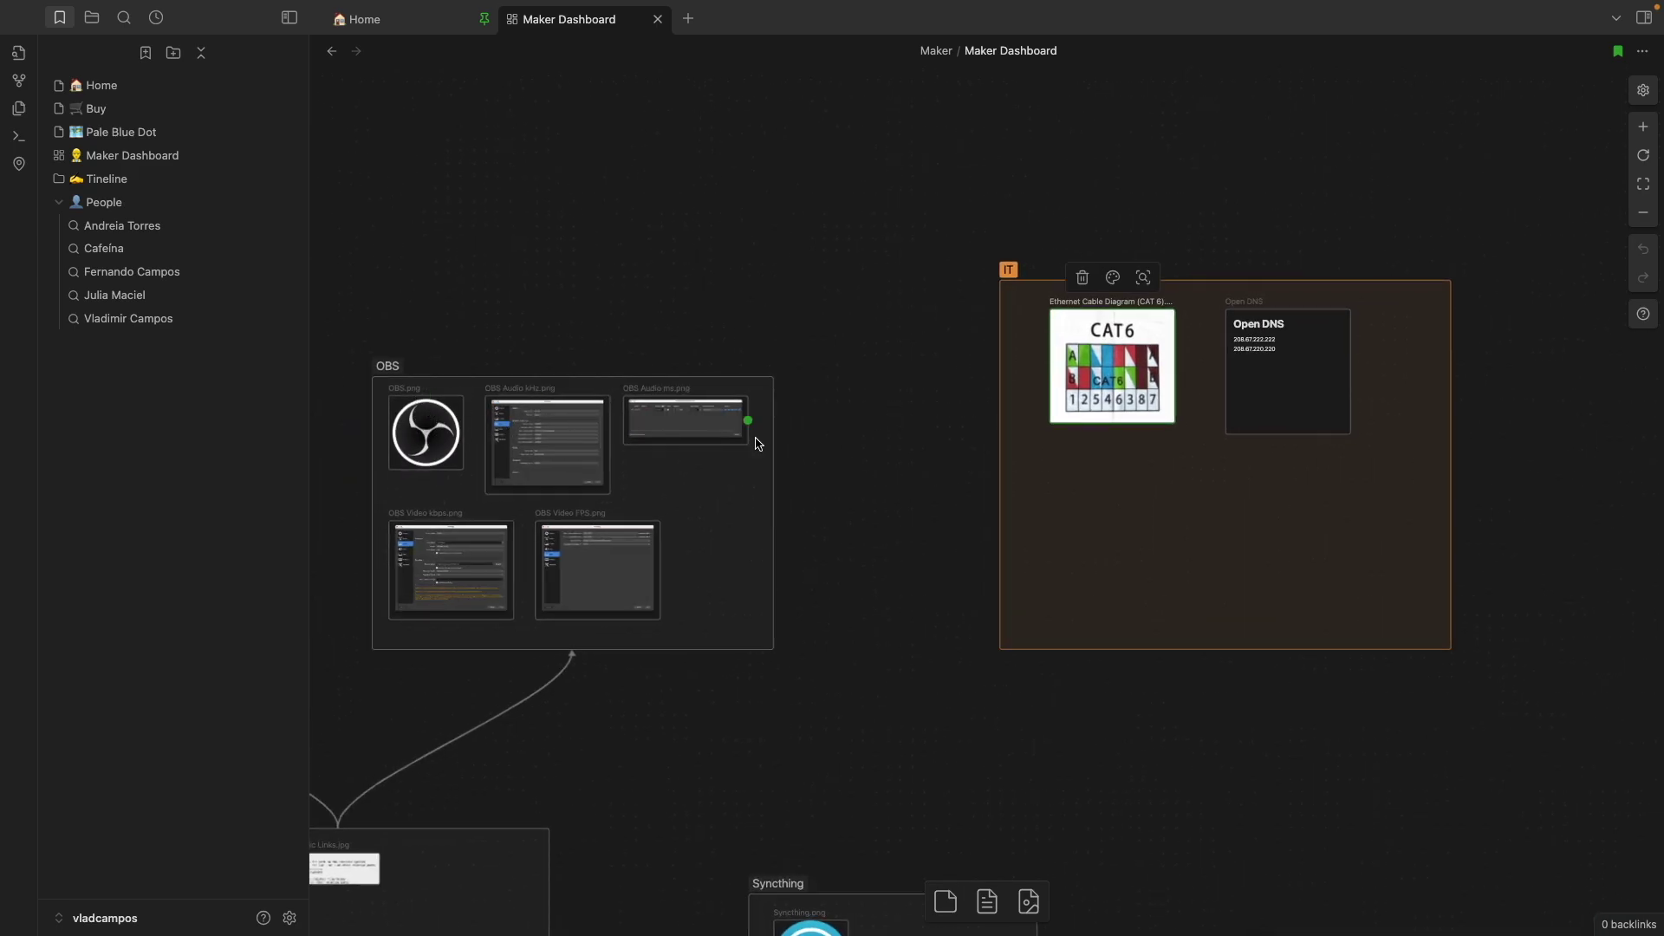
pyautogui.scroll(-2, 815, 451)
pyautogui.scroll(-4, 859, 520)
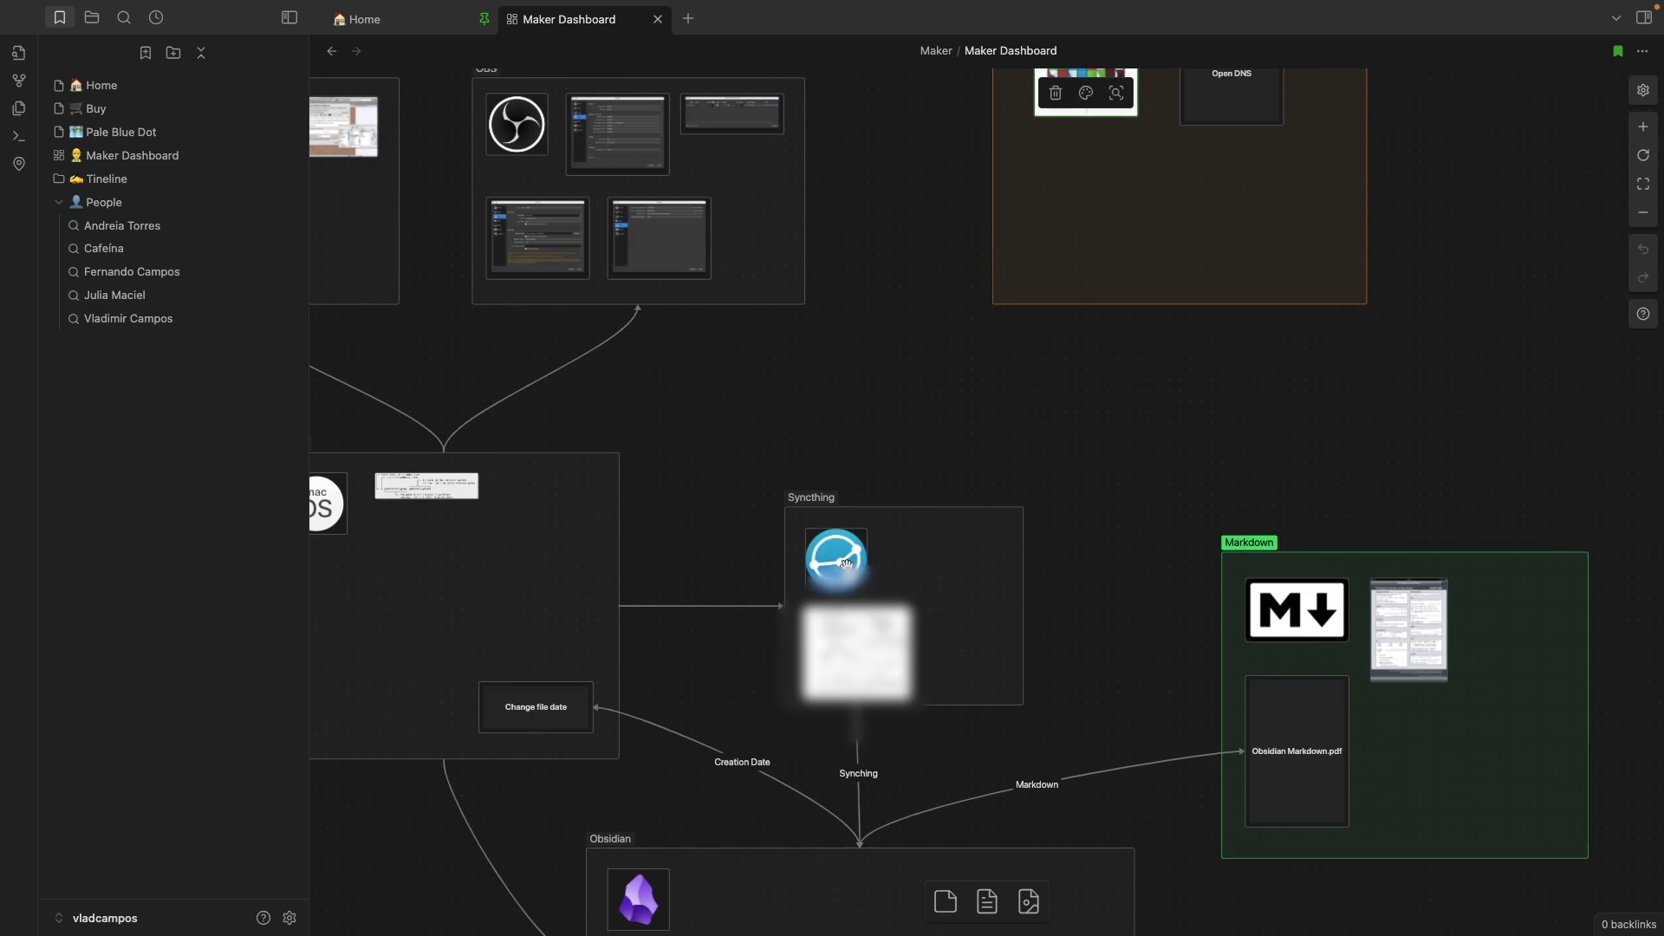
pyautogui.hscroll(5, 1144, 445)
pyautogui.scroll(-3, 1144, 446)
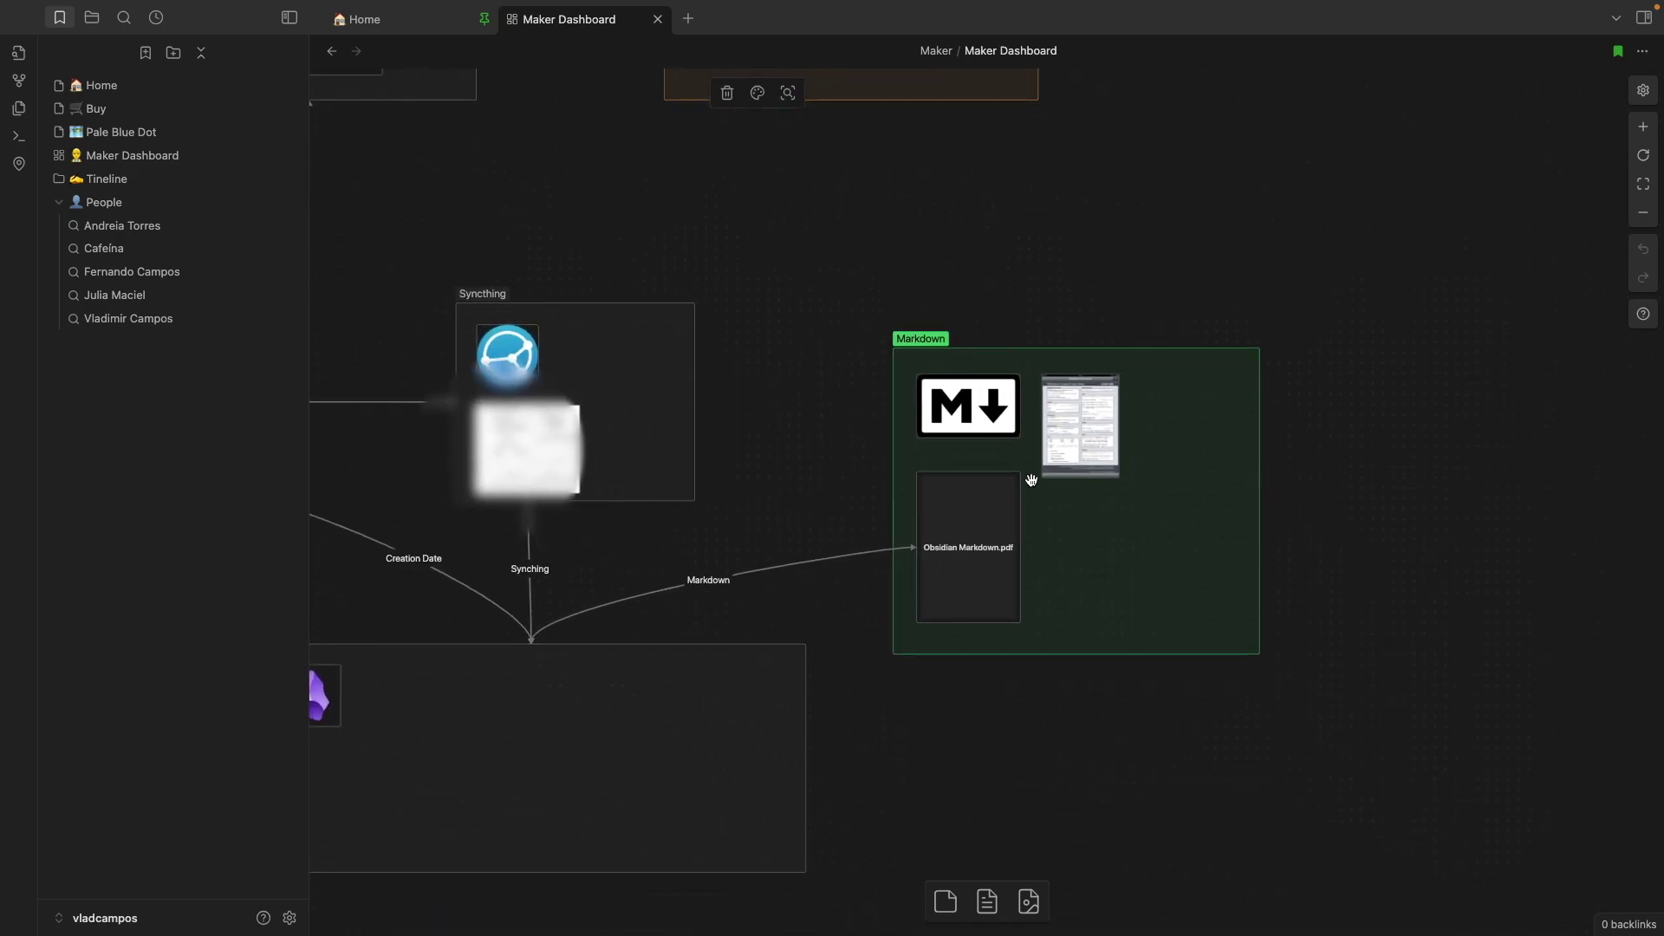
pyautogui.scroll(5, 1032, 480)
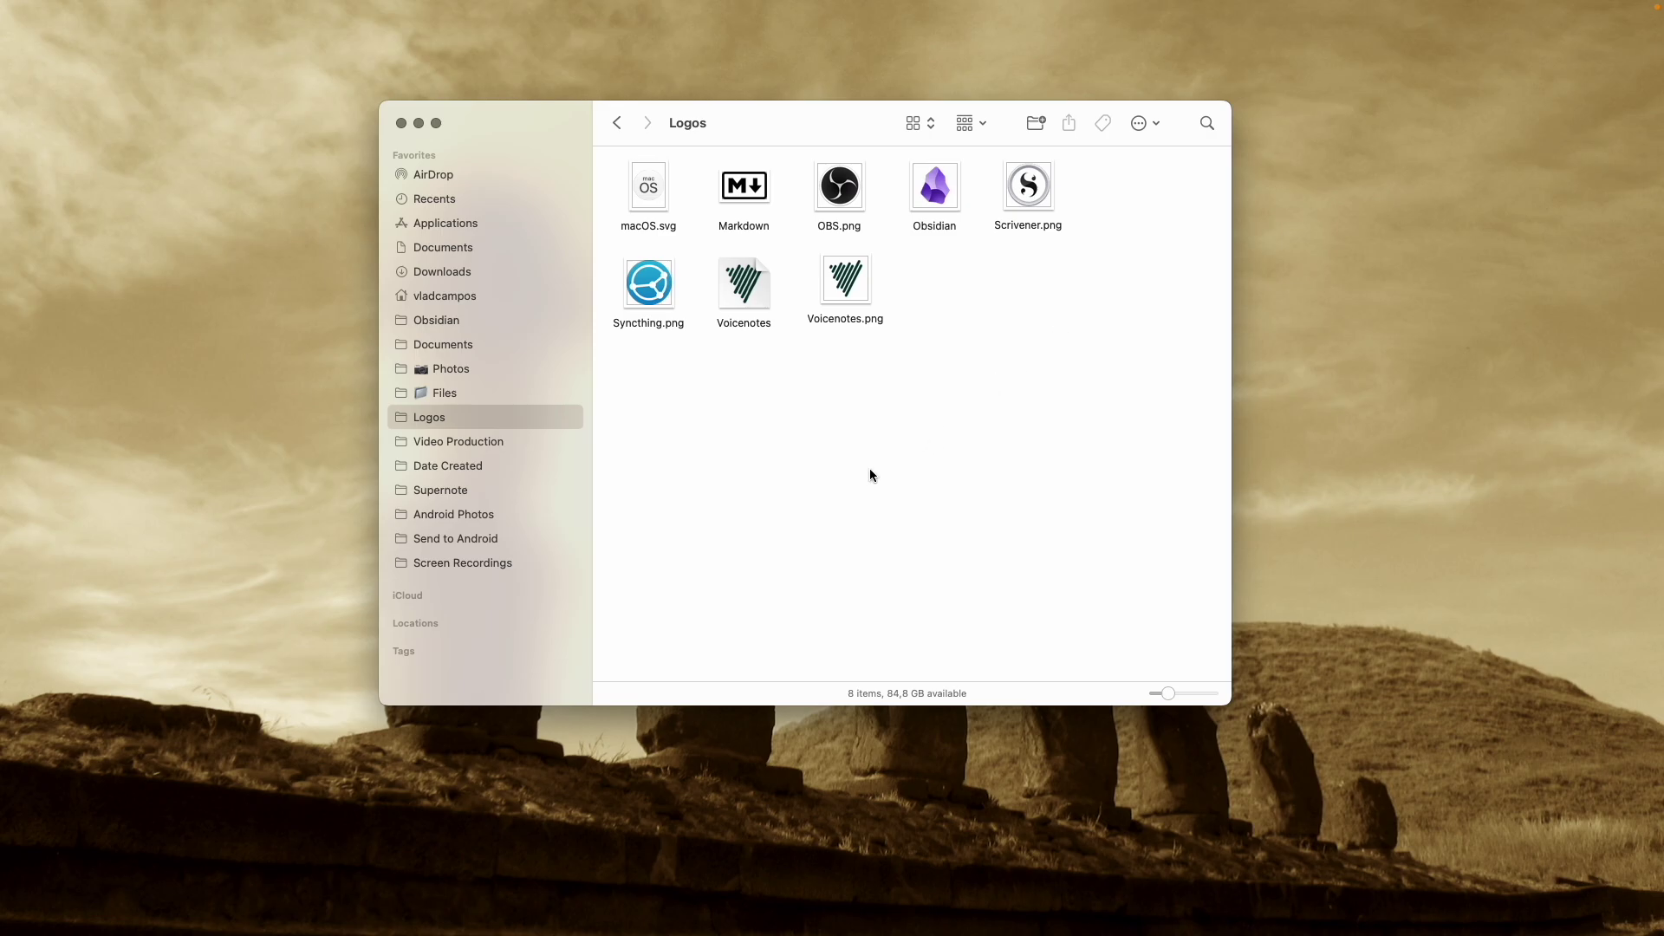
# Browse the Obsidian, Screen Recordings and Documents folders from the Finder sidebar
pyautogui.click(481, 323)
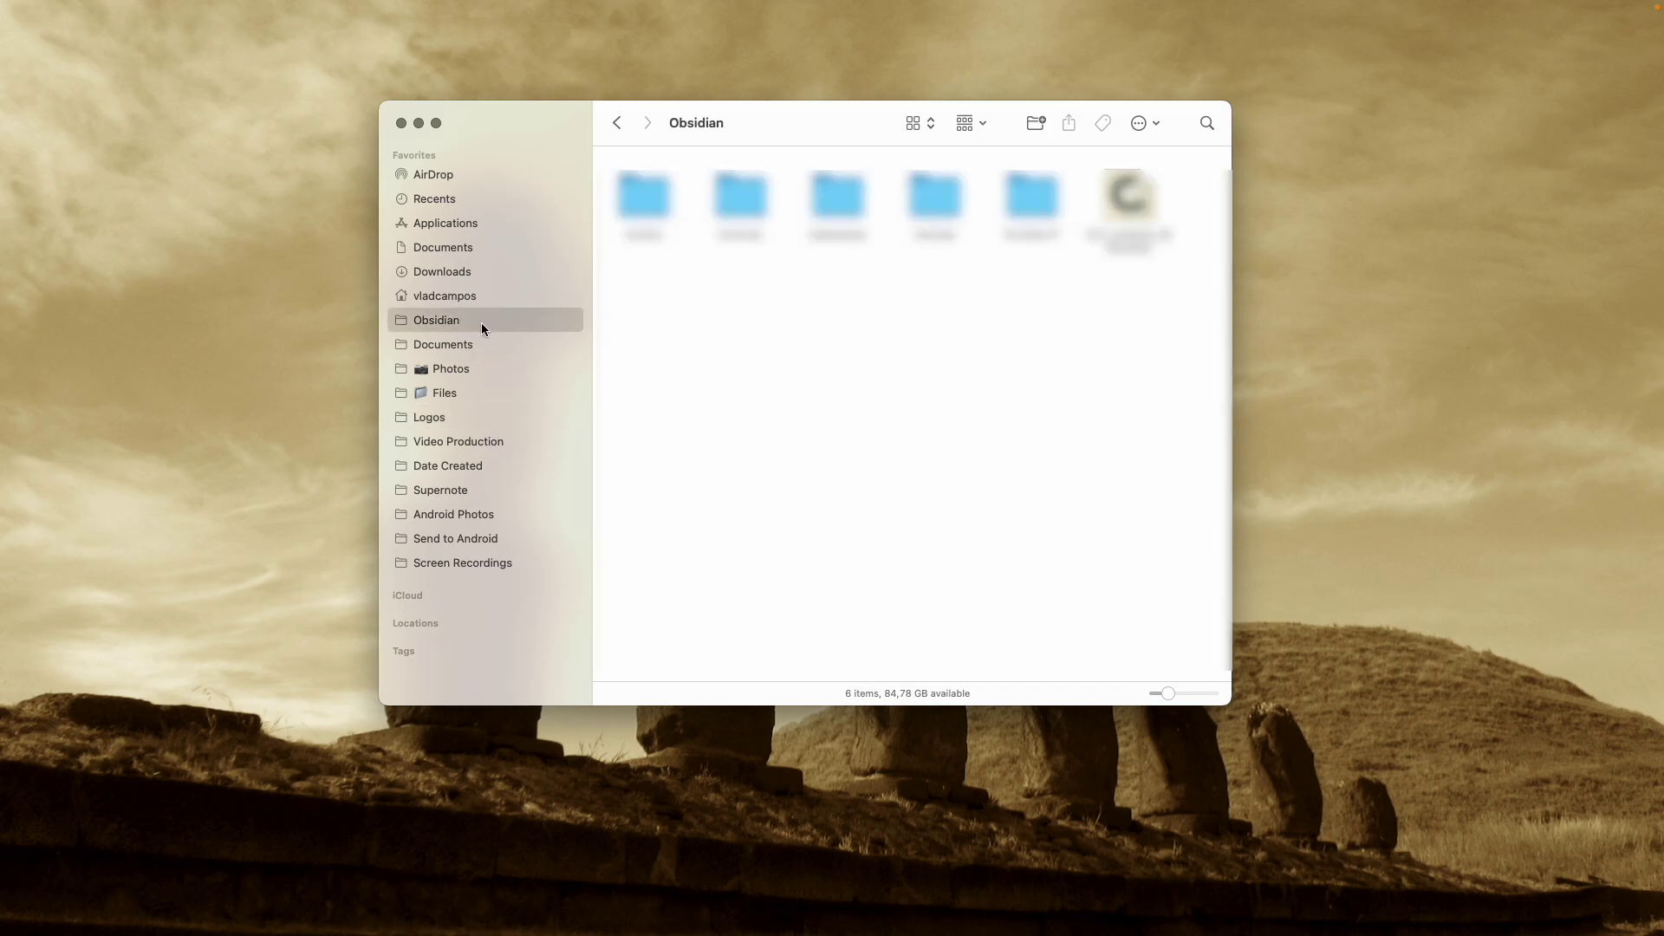
pyautogui.click(523, 568)
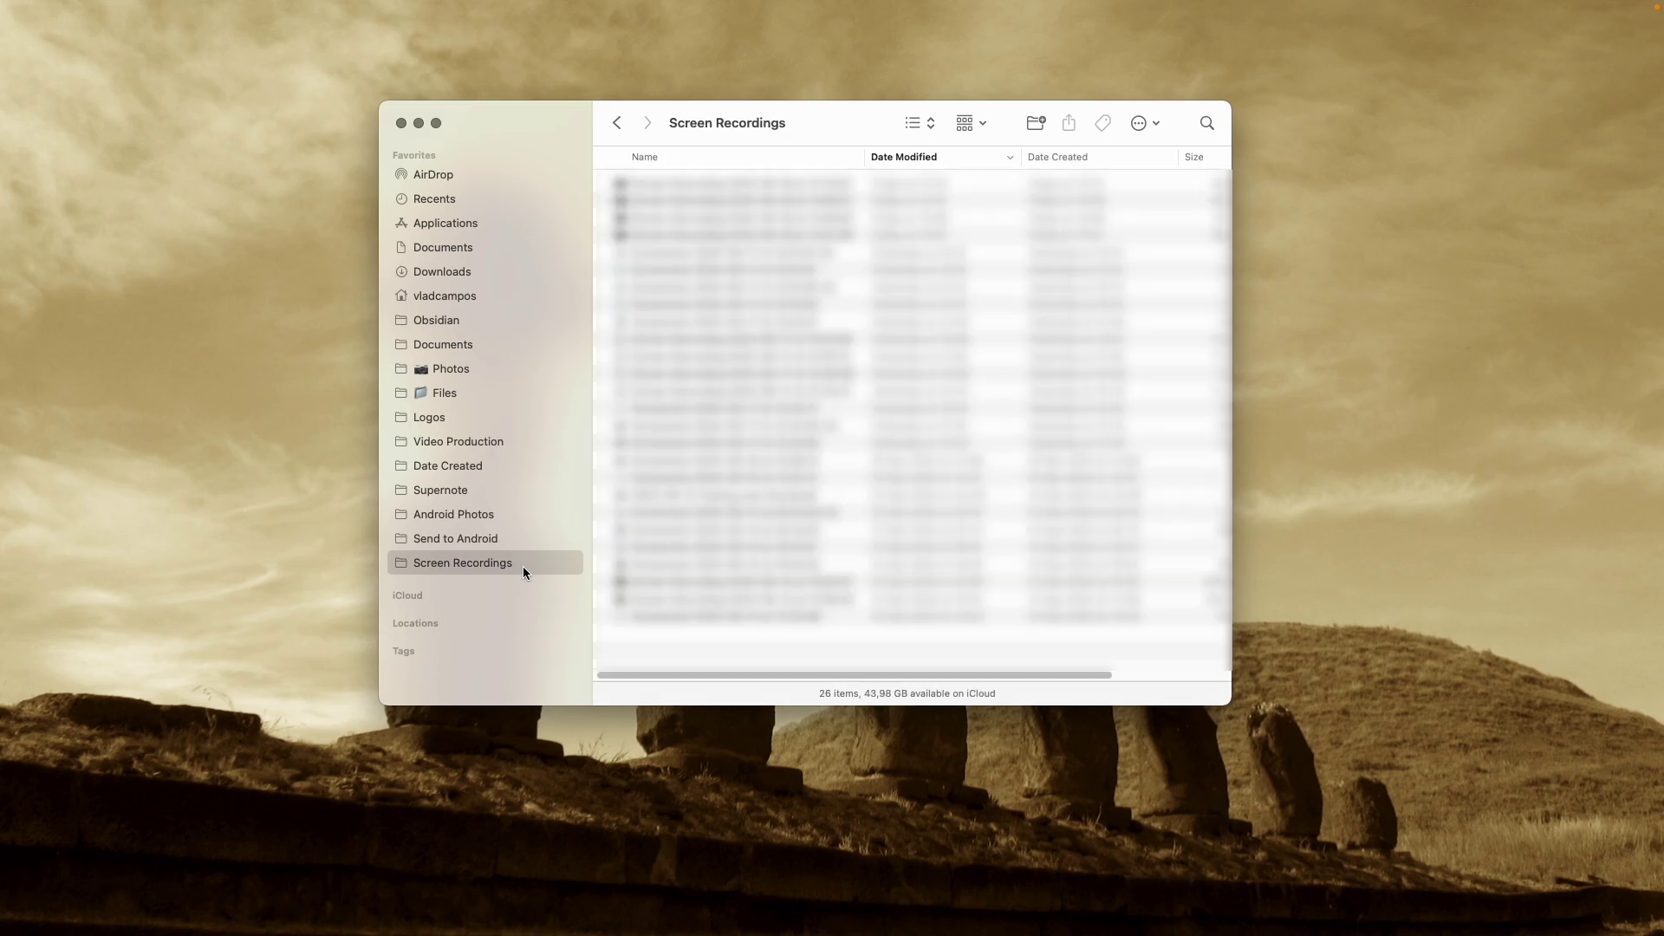
pyautogui.click(468, 321)
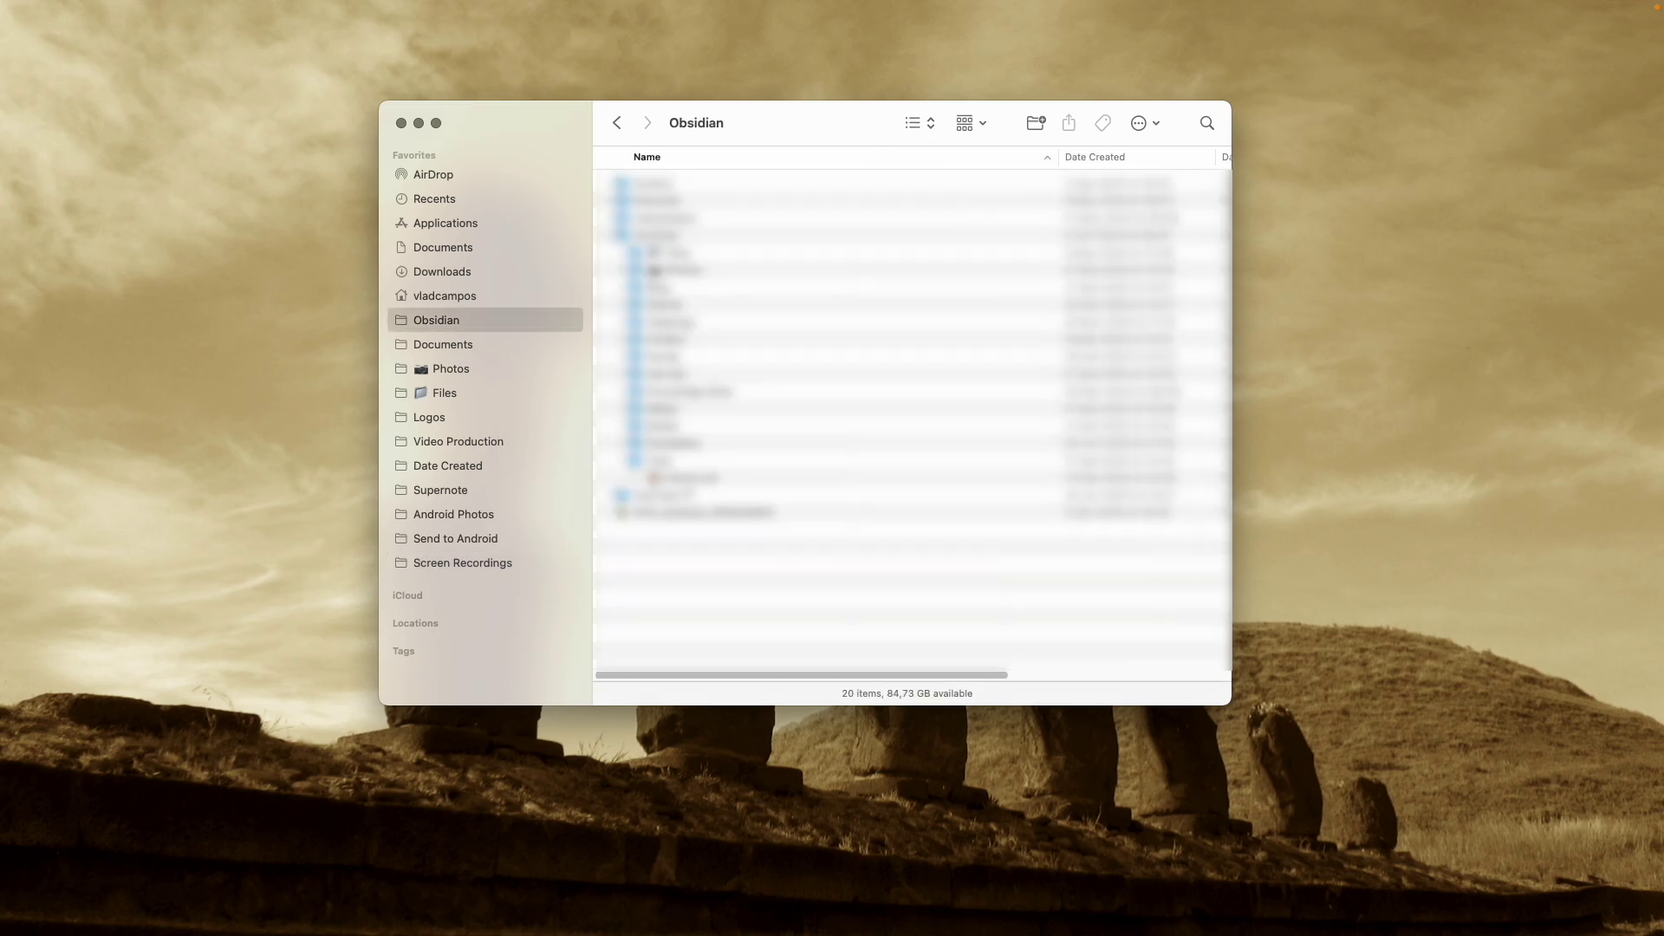
pyautogui.click(496, 346)
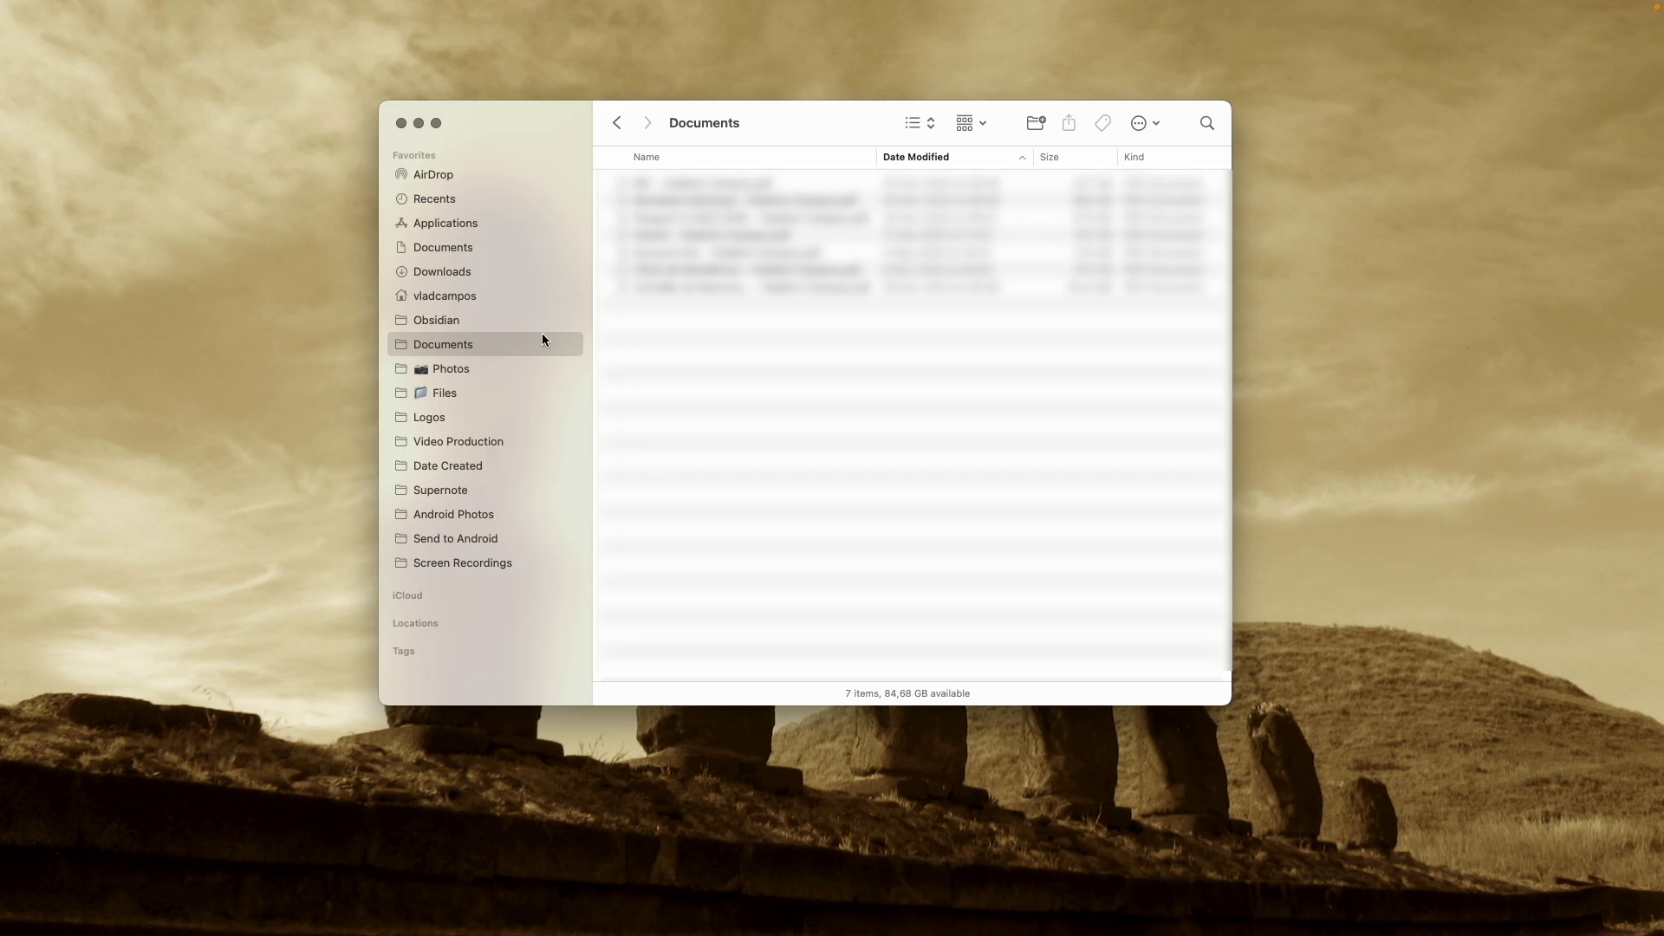
# Quick Look the red-sun photo in Photos, then move on to Files and Logos
pyautogui.click(497, 371)
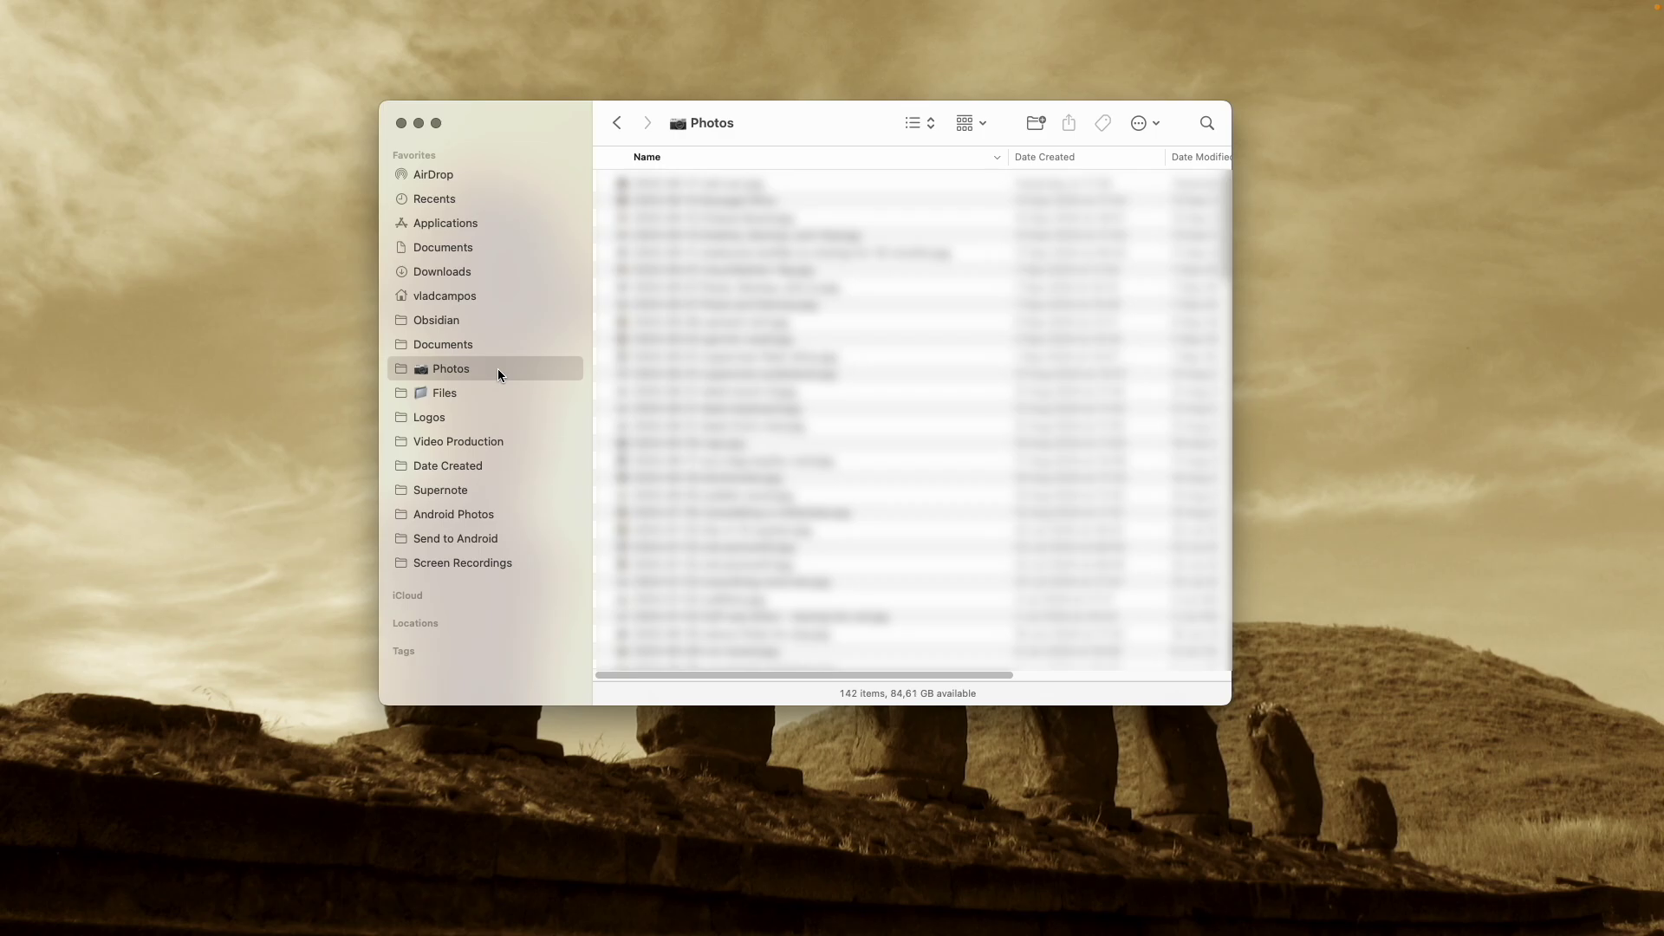
pyautogui.press('Tab')
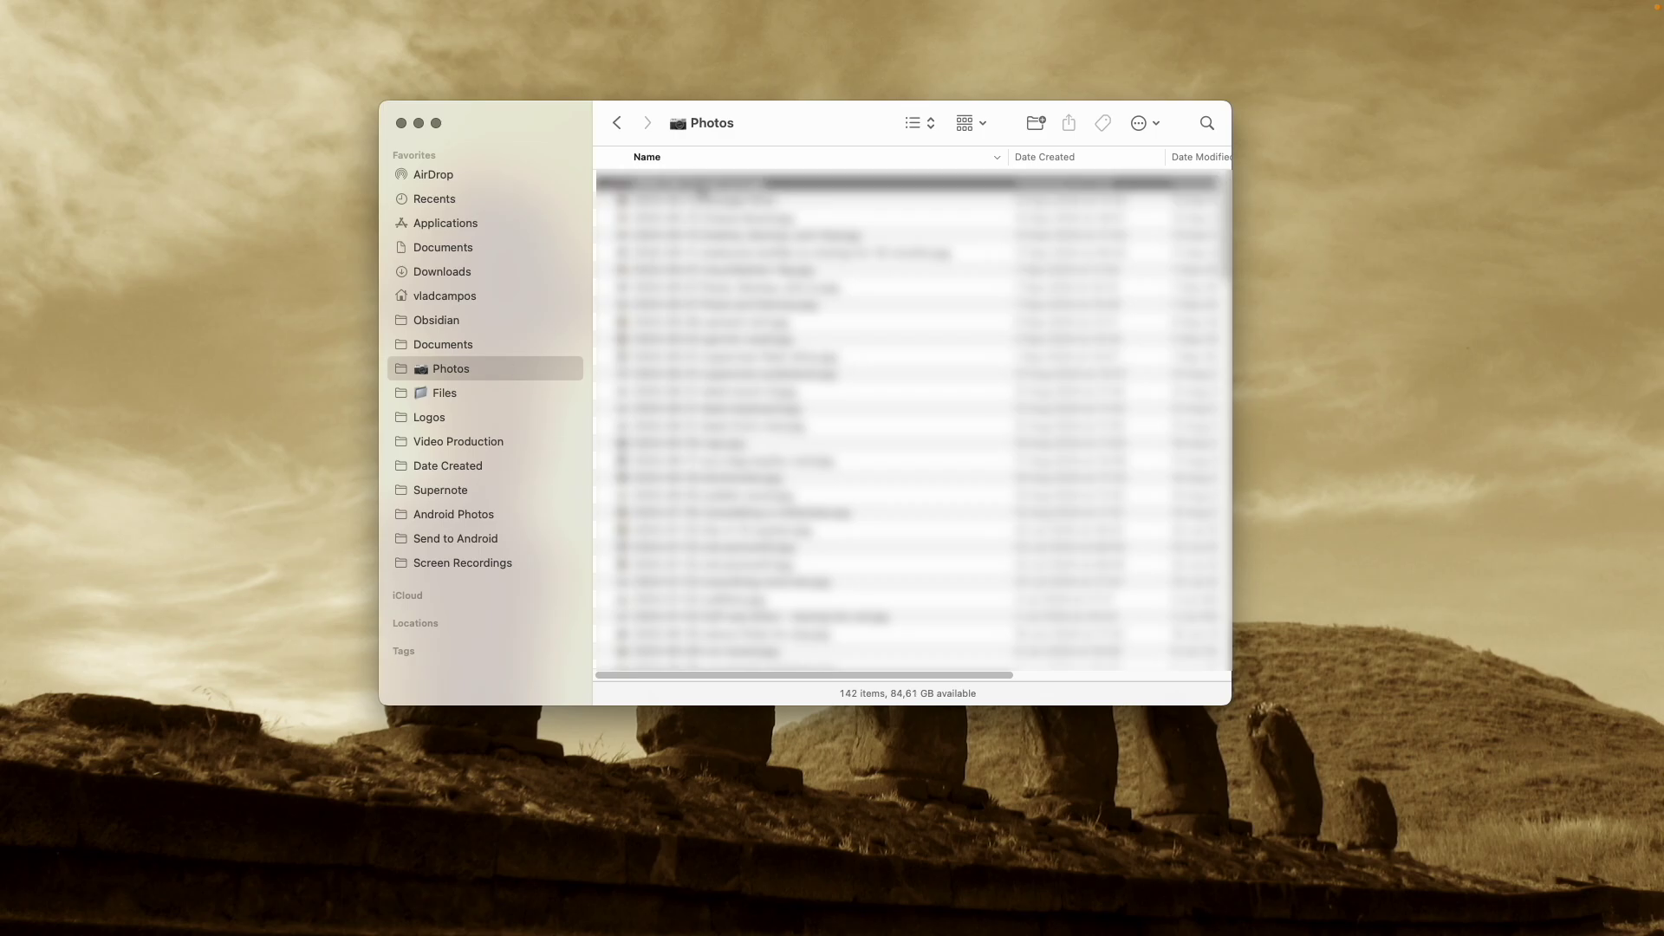
pyautogui.press('space')
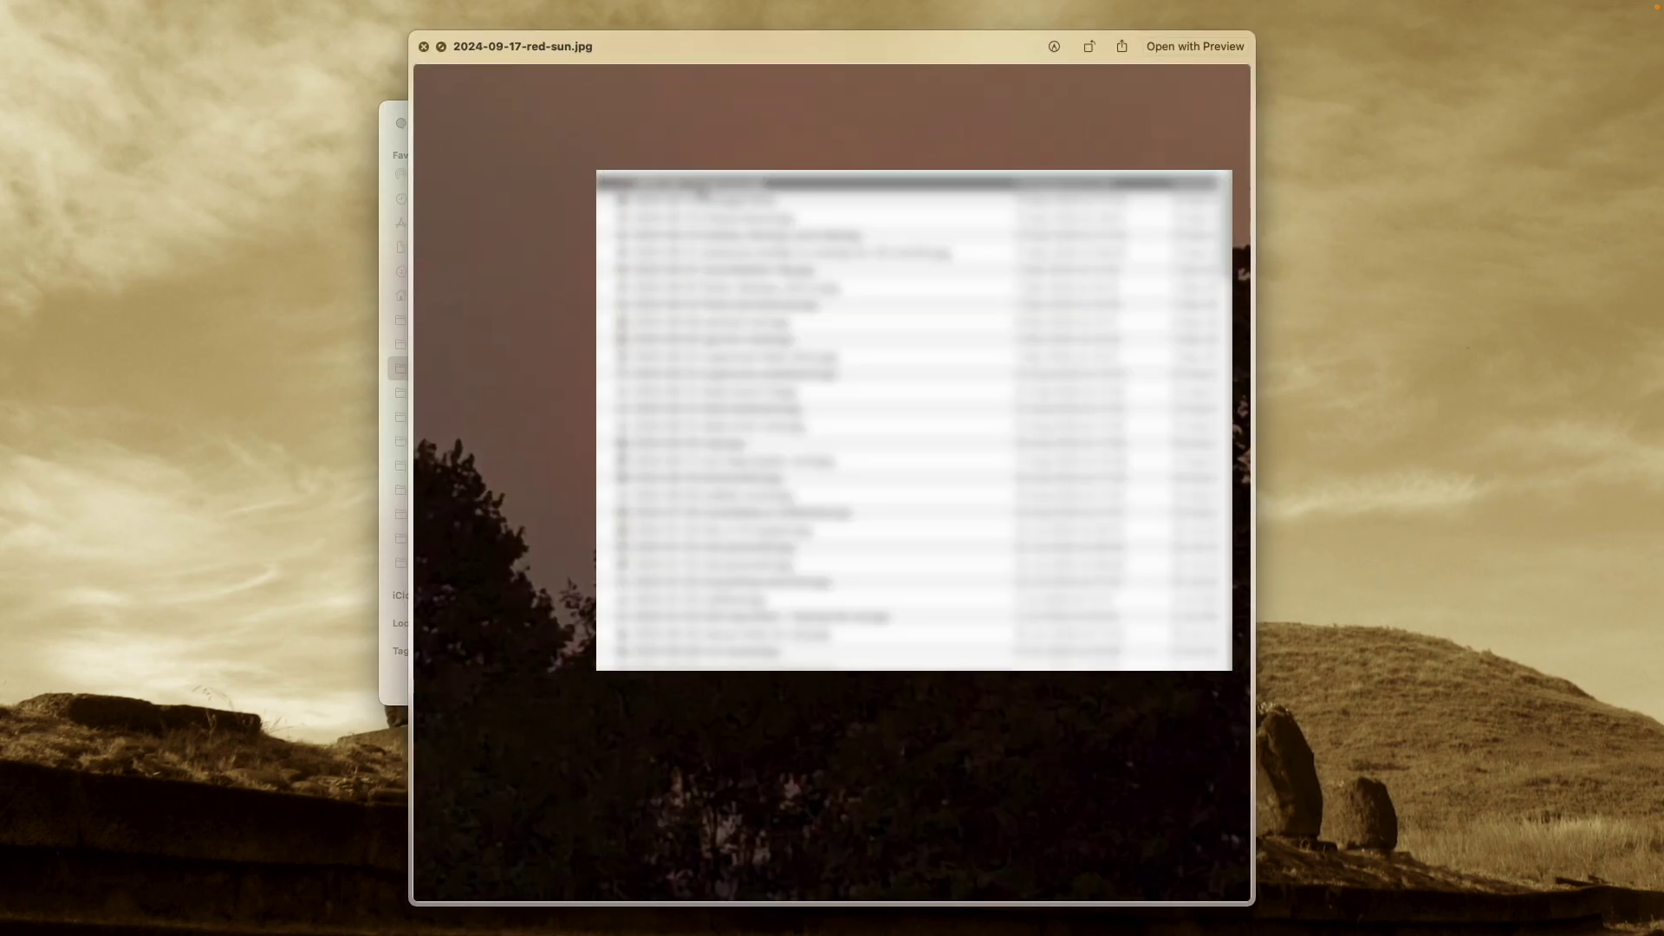
pyautogui.press('space')
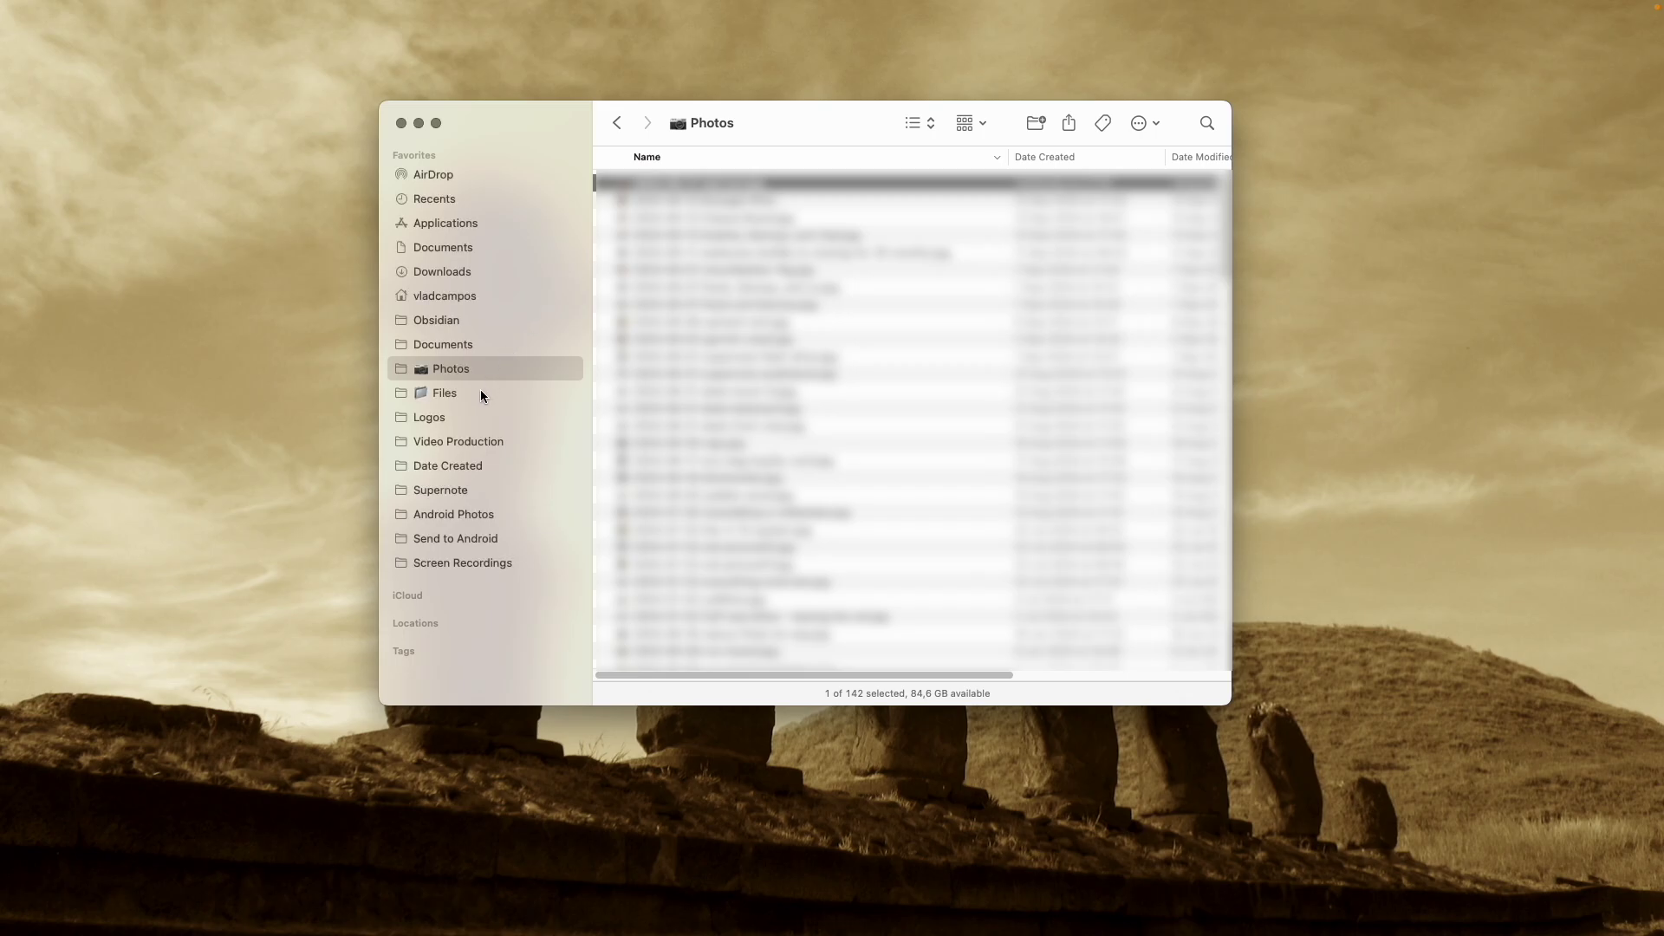
pyautogui.click(480, 391)
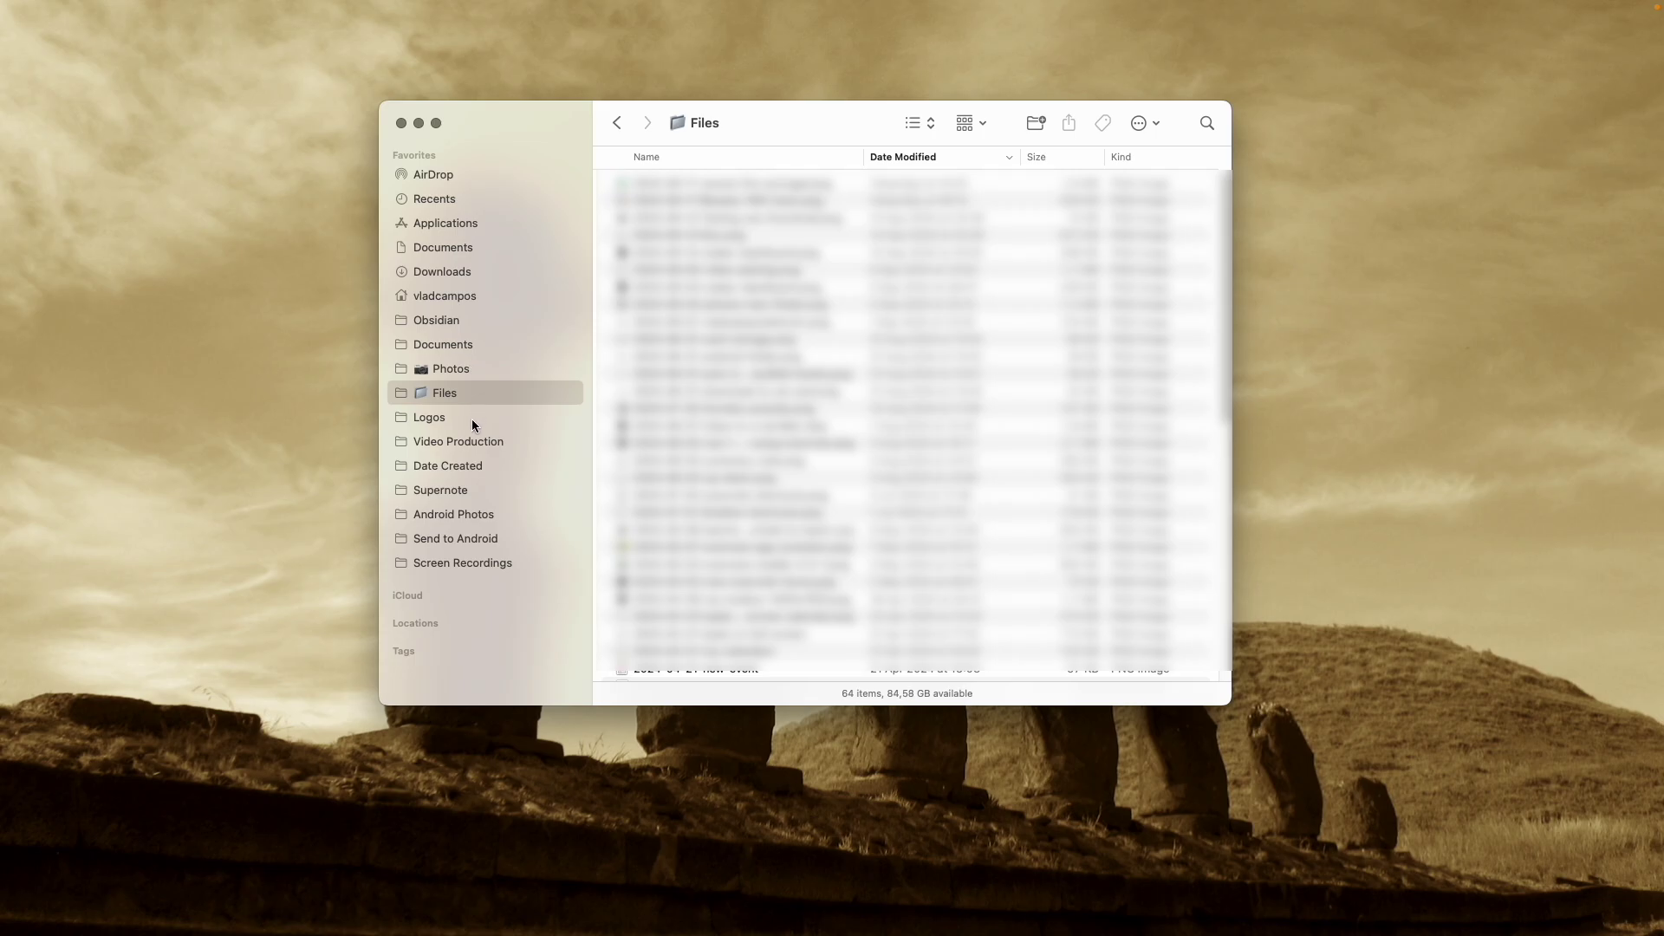
pyautogui.click(449, 419)
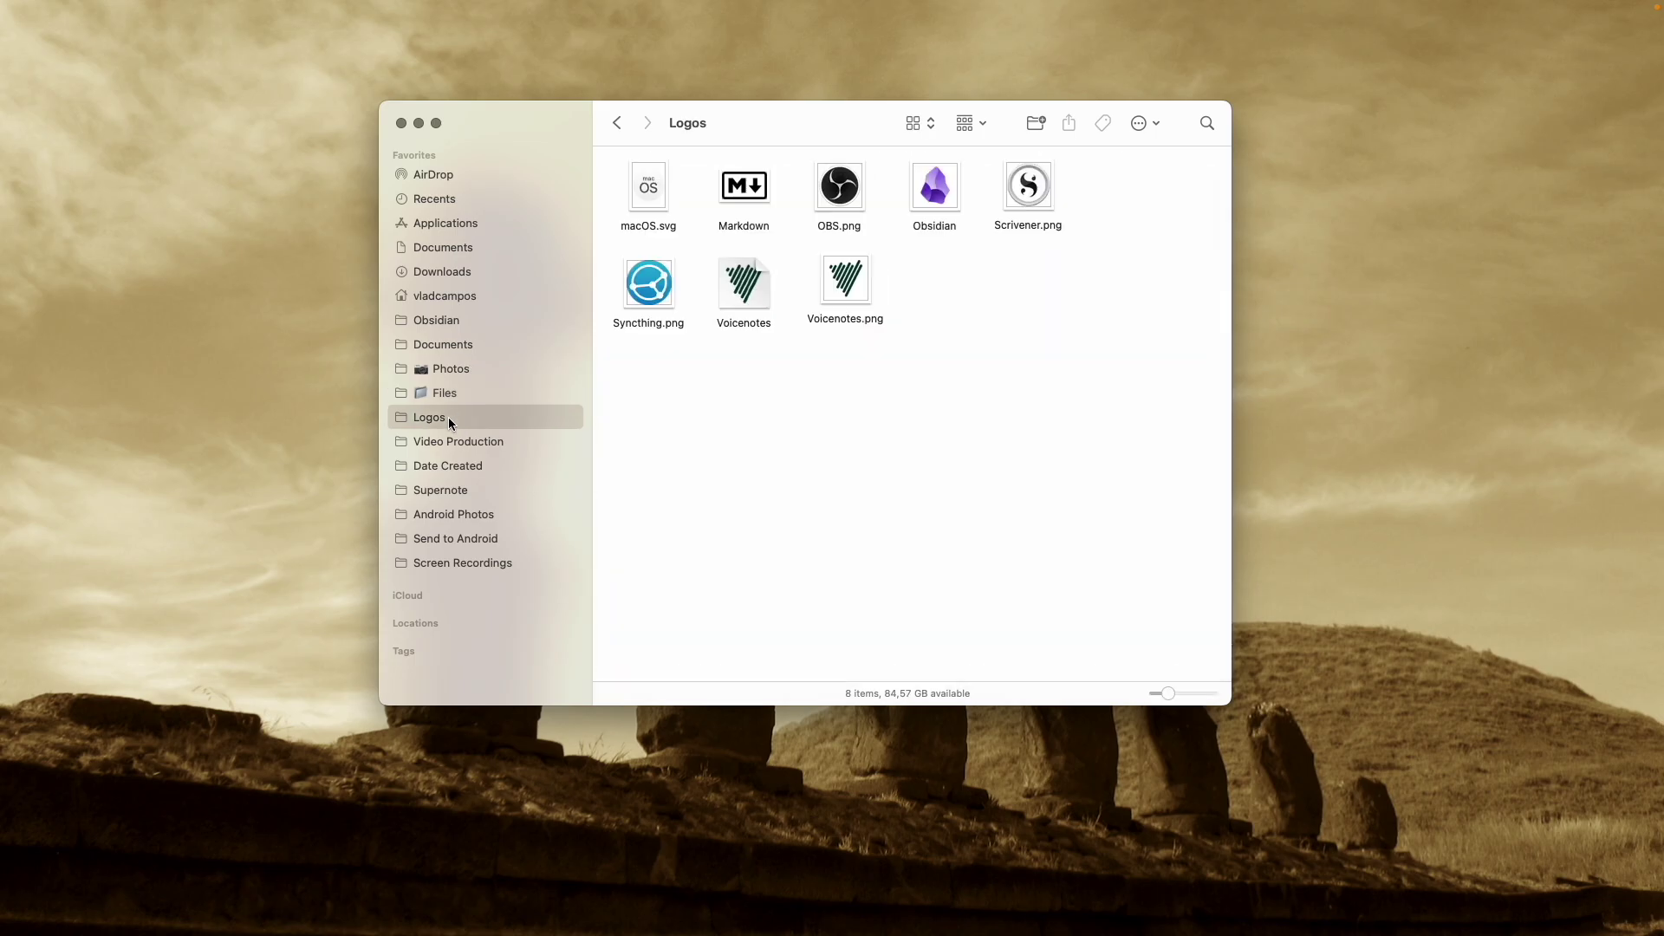
# Browse Video Production, Sound and Date Created, then expand Supernote's EXPORT folder and select Evernote
pyautogui.click(530, 445)
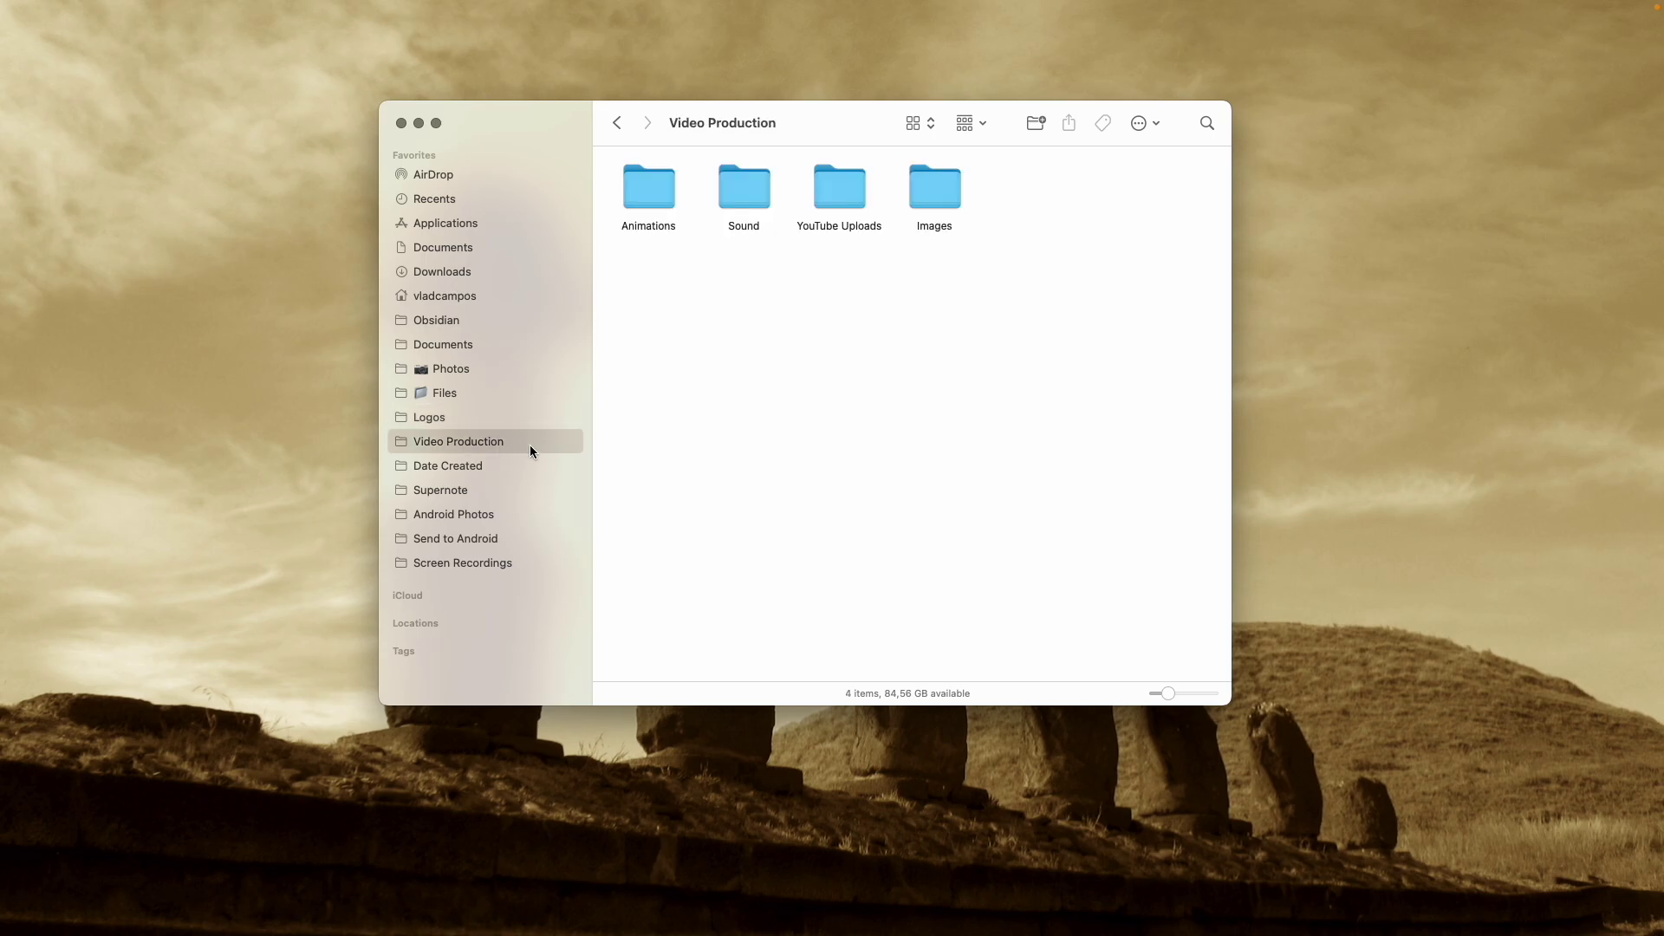
pyautogui.doubleClick(753, 201)
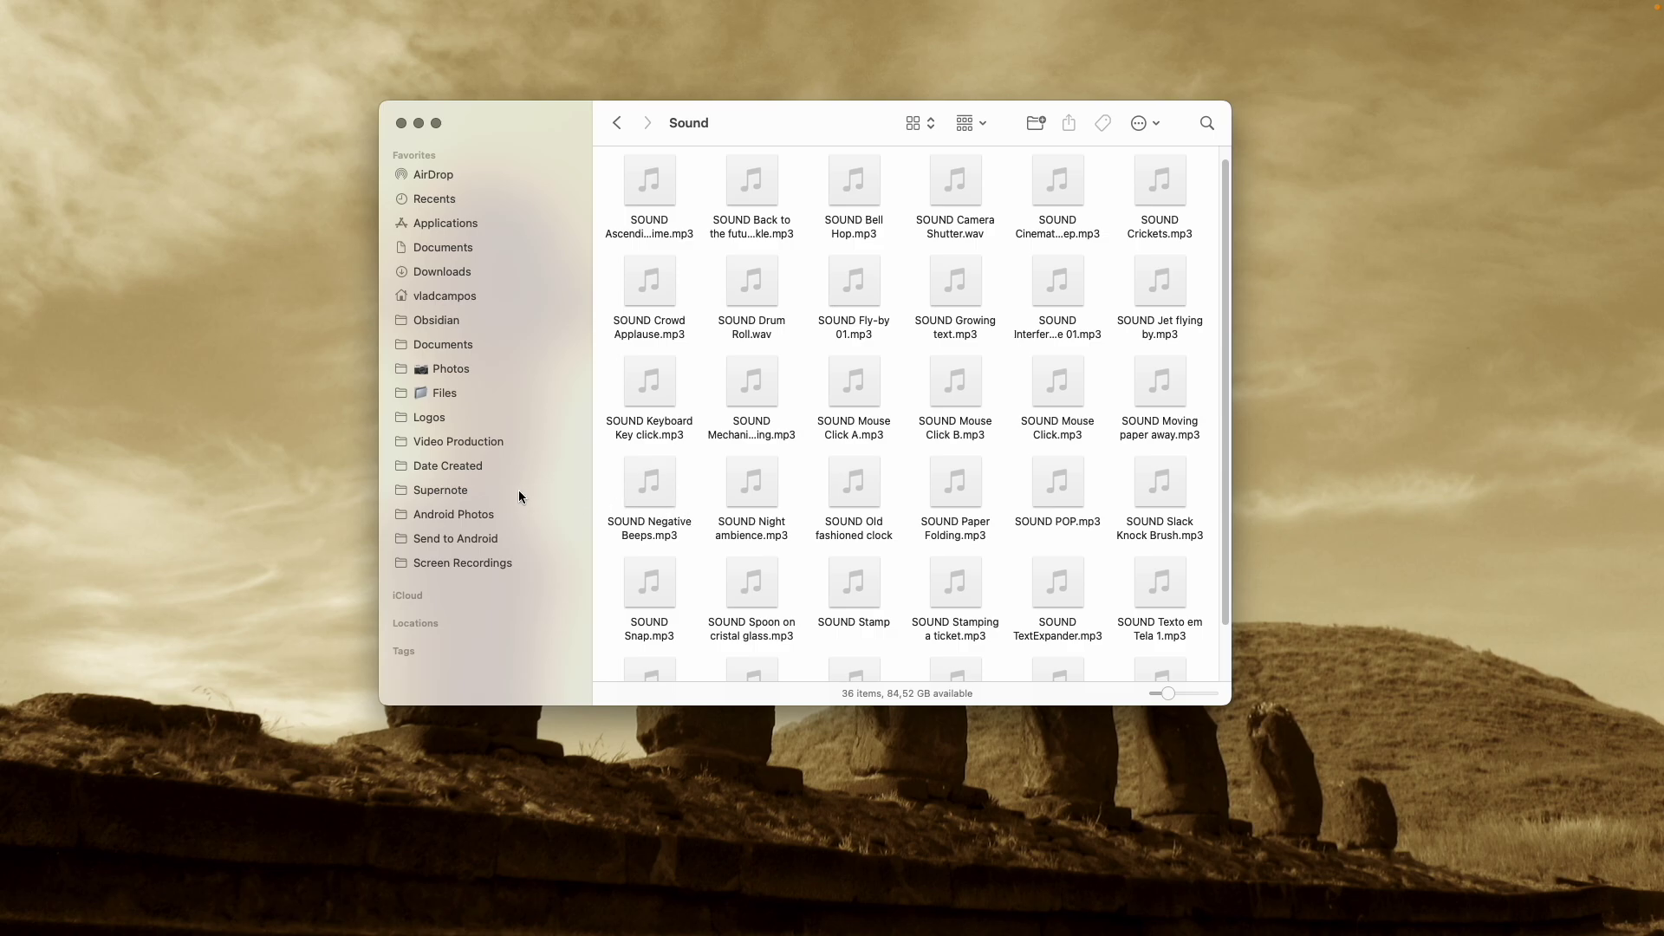
pyautogui.click(480, 463)
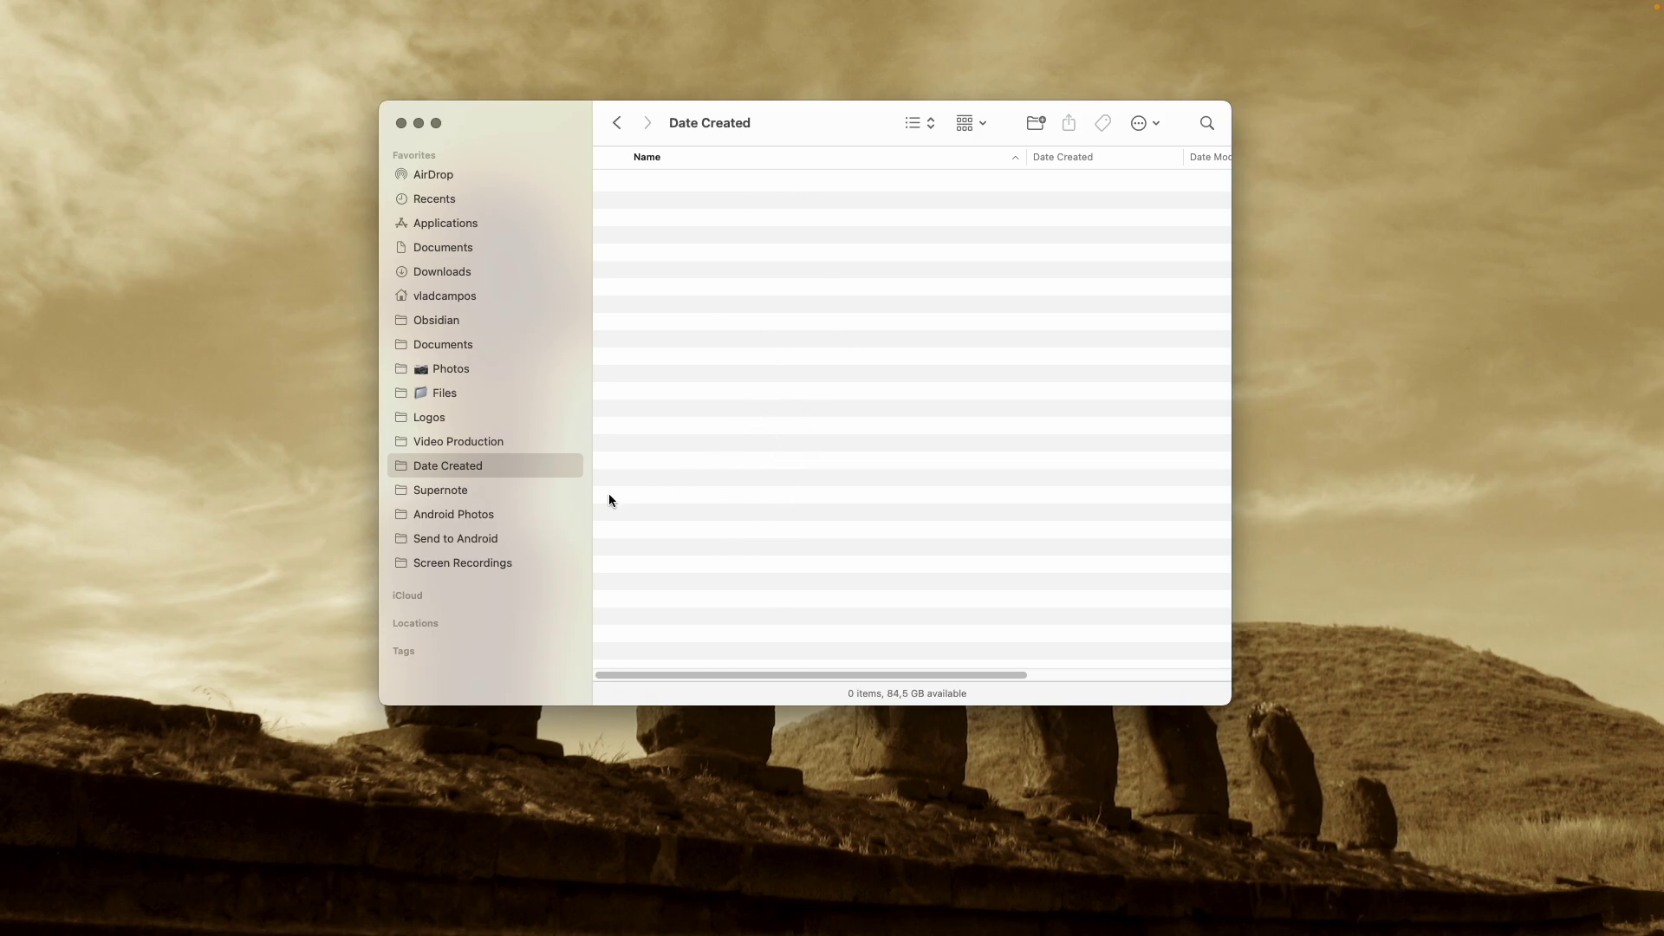
pyautogui.click(531, 498)
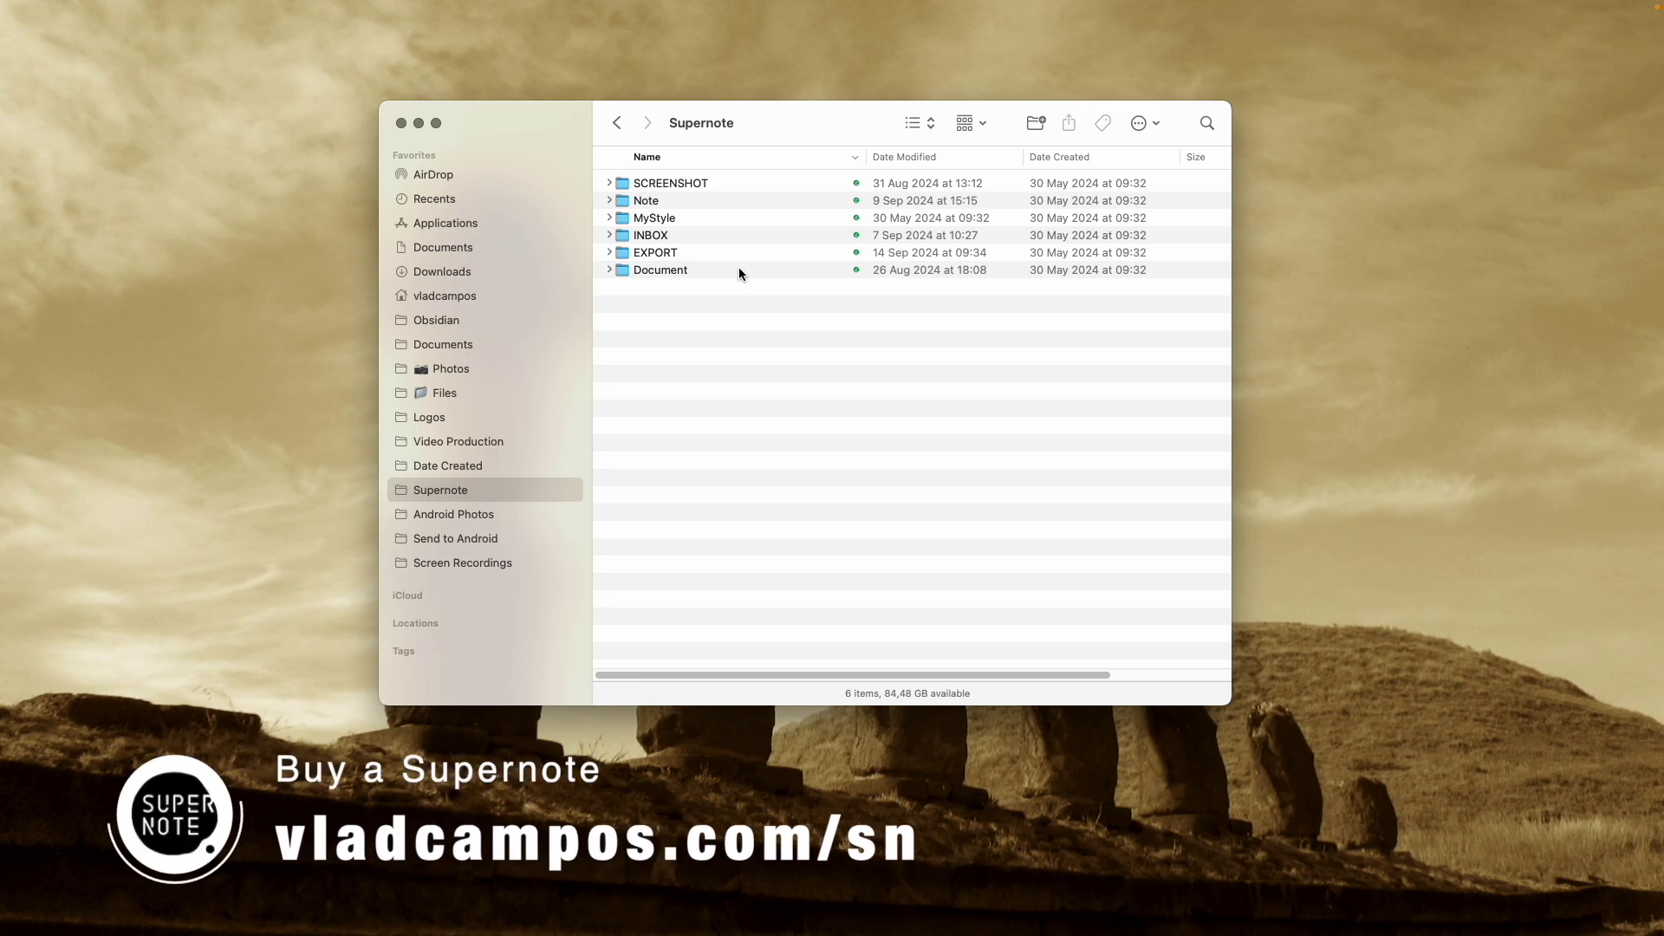
pyautogui.click(609, 253)
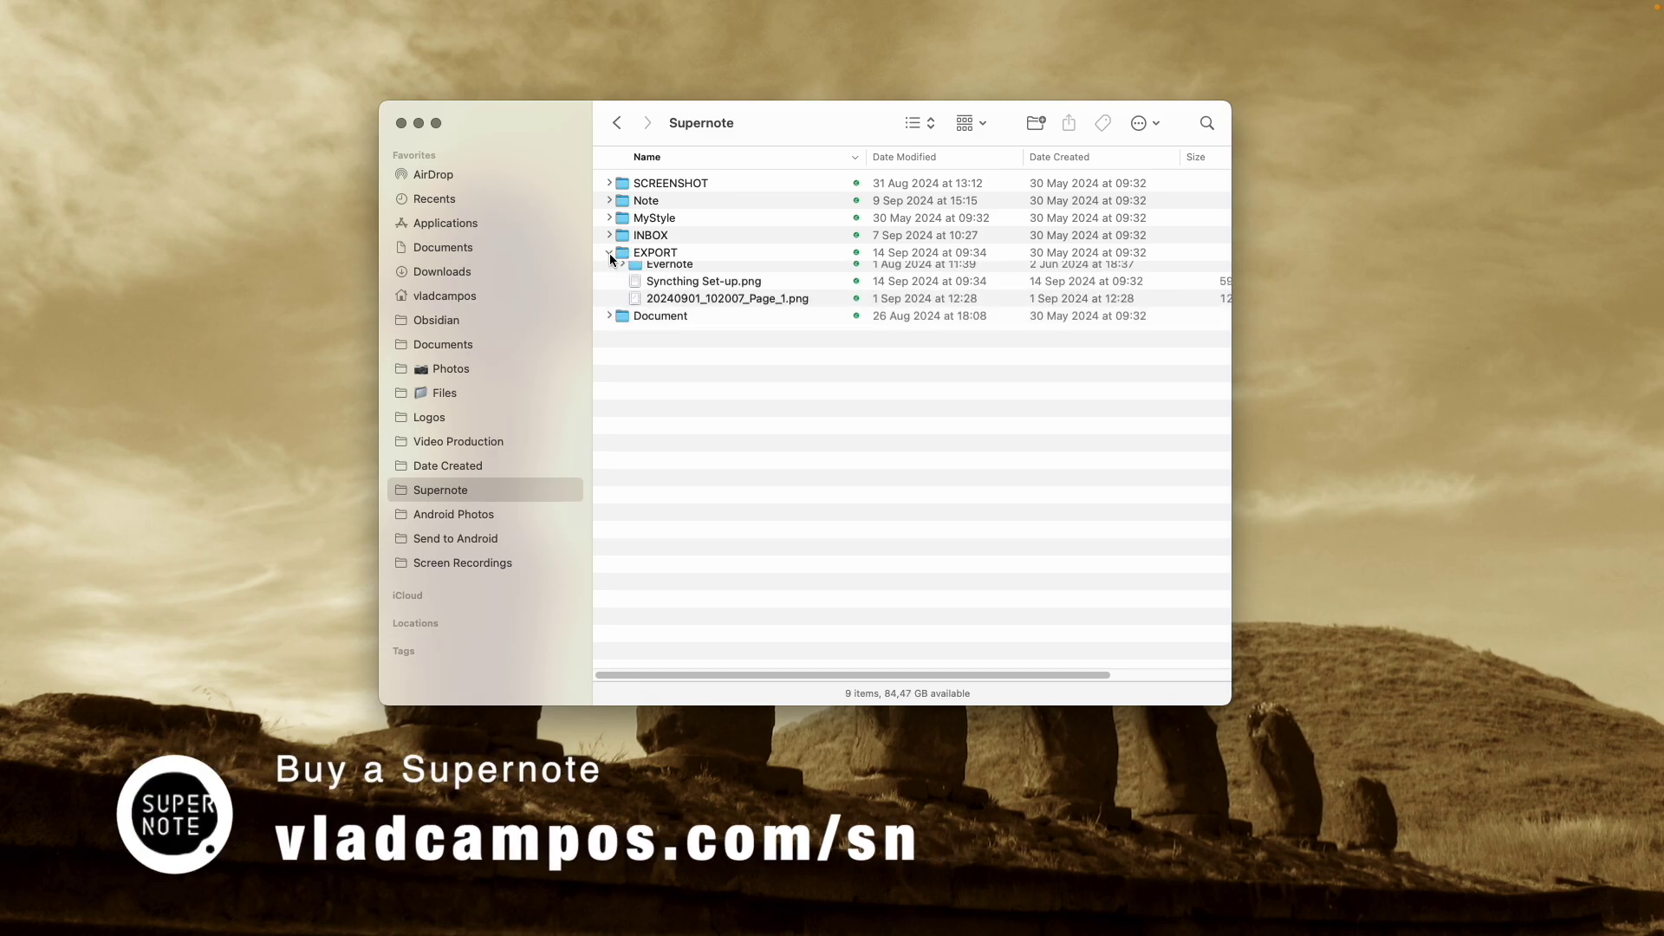
pyautogui.click(720, 273)
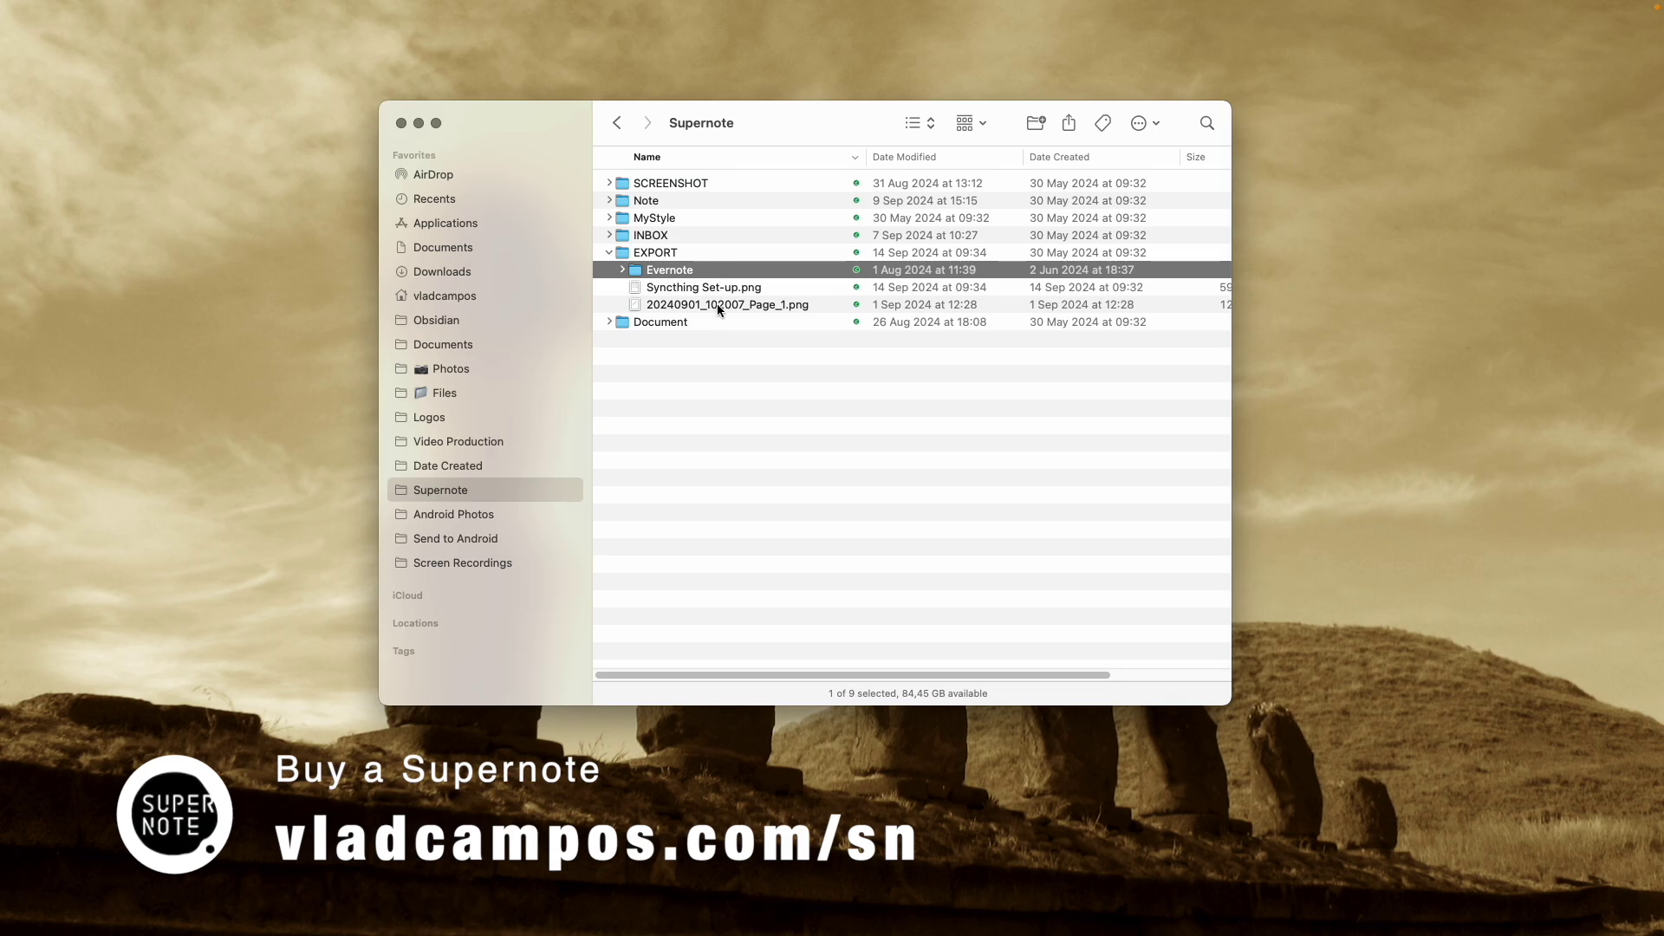
# View the Android Photos, Send to Android and Screen Recordings folders in turn
pyautogui.click(520, 517)
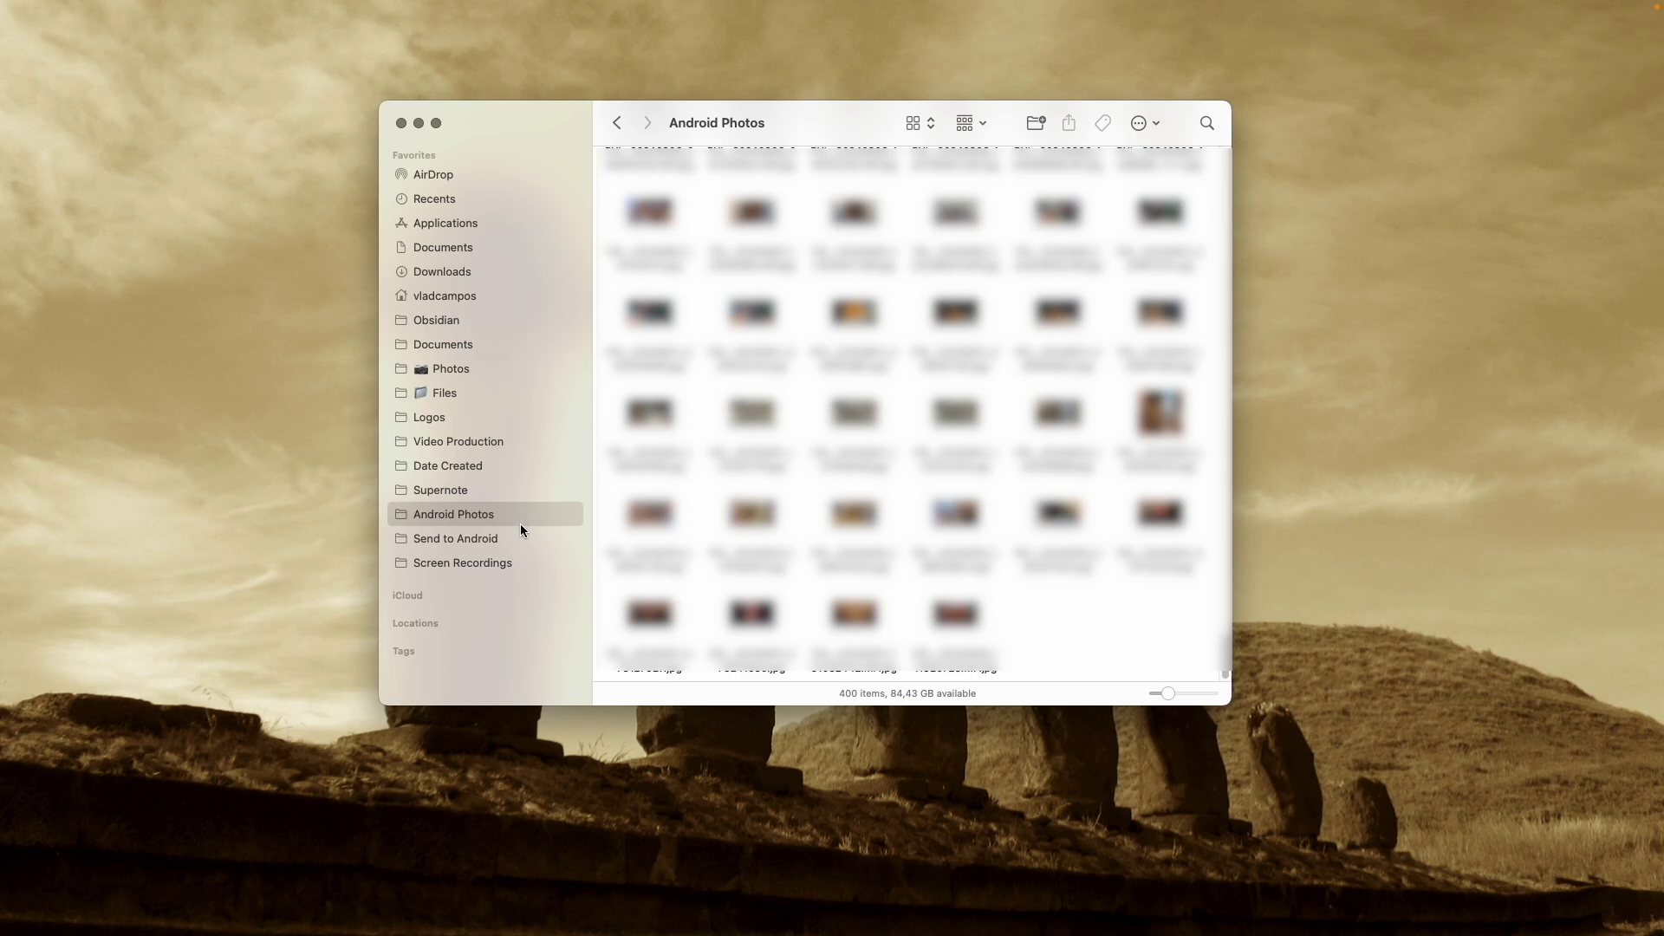
pyautogui.click(510, 539)
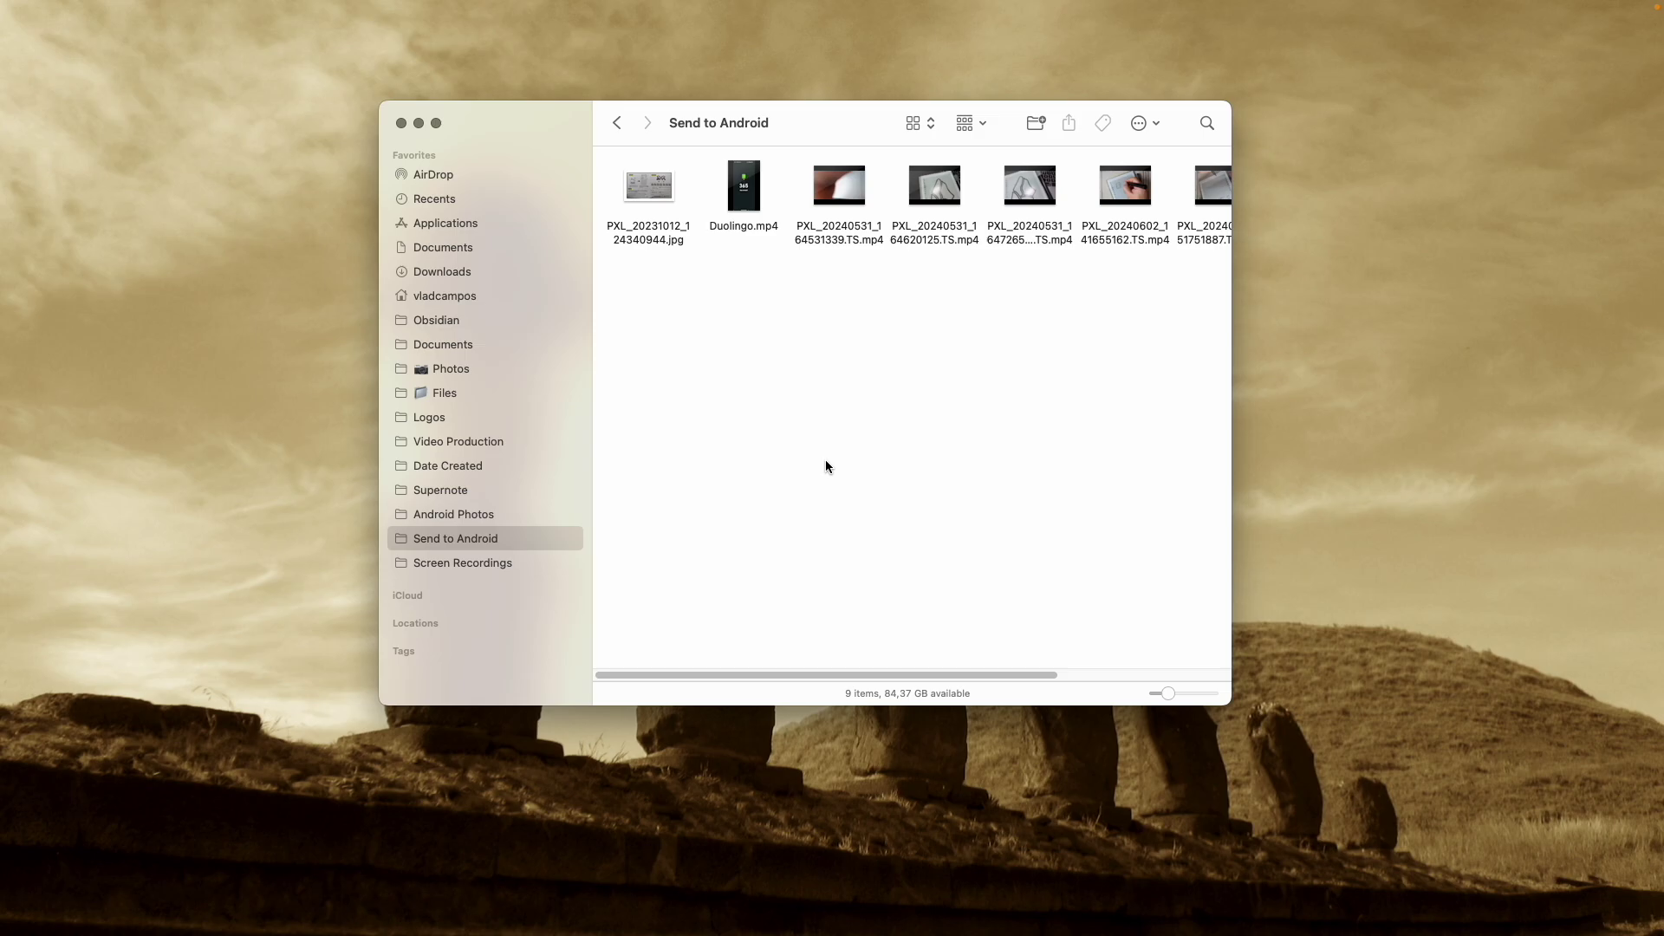
pyautogui.click(539, 565)
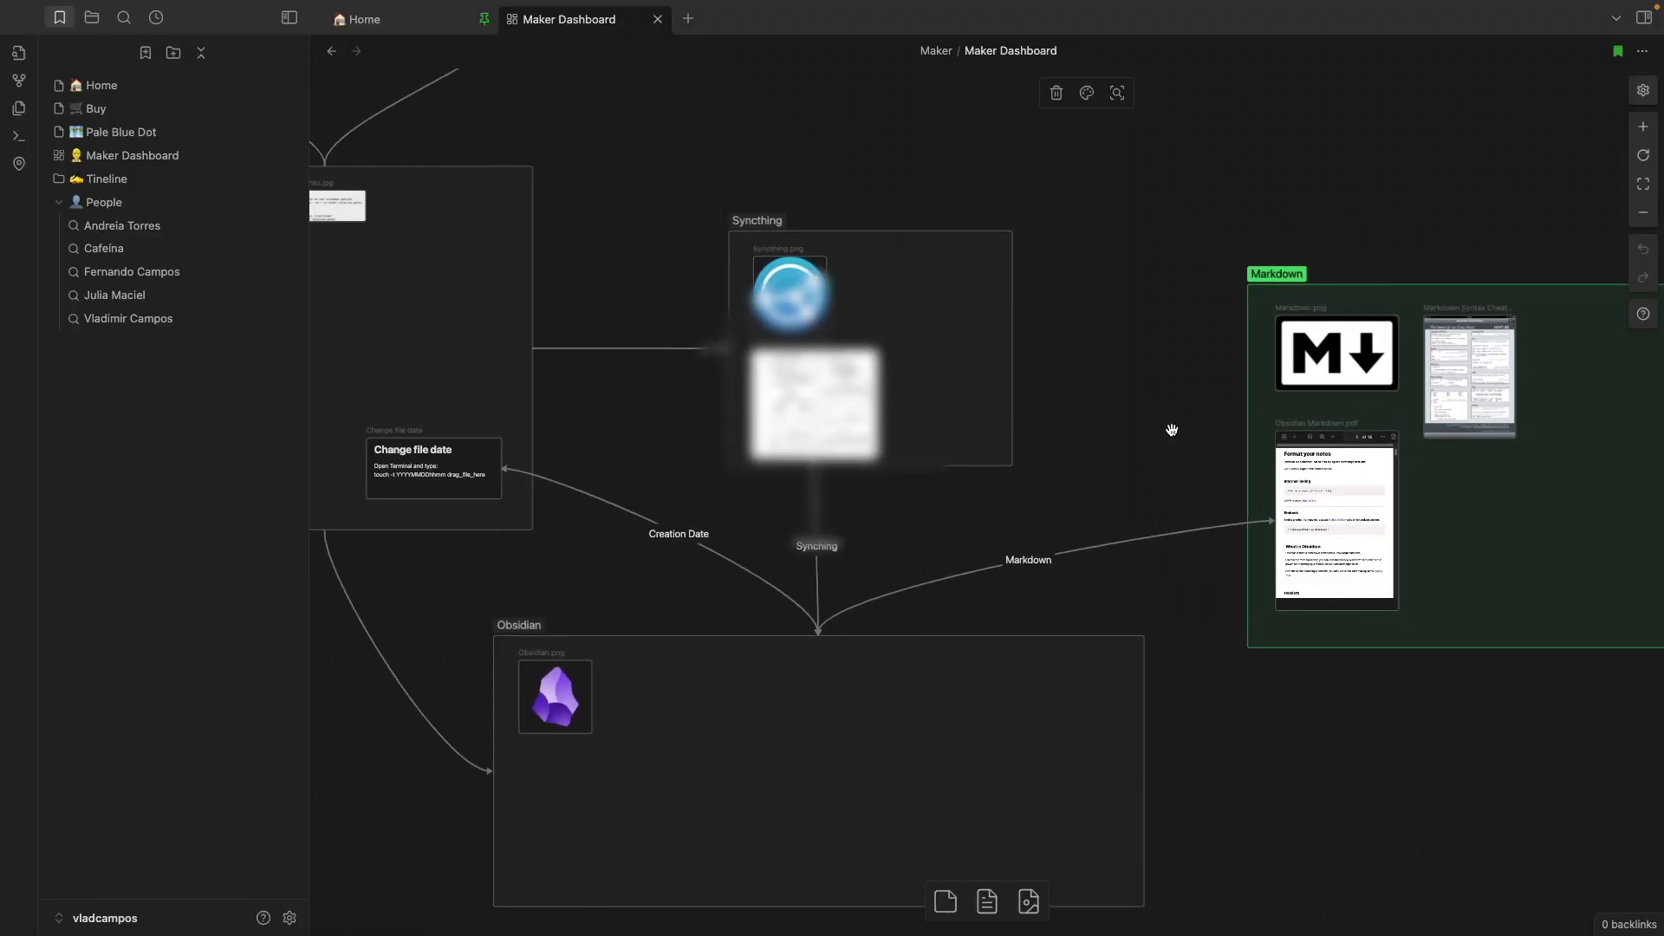
# Zoom out and pan the Maker Dashboard, then open the Interactive Map View of trips
pyautogui.scroll(-2, 1172, 430)
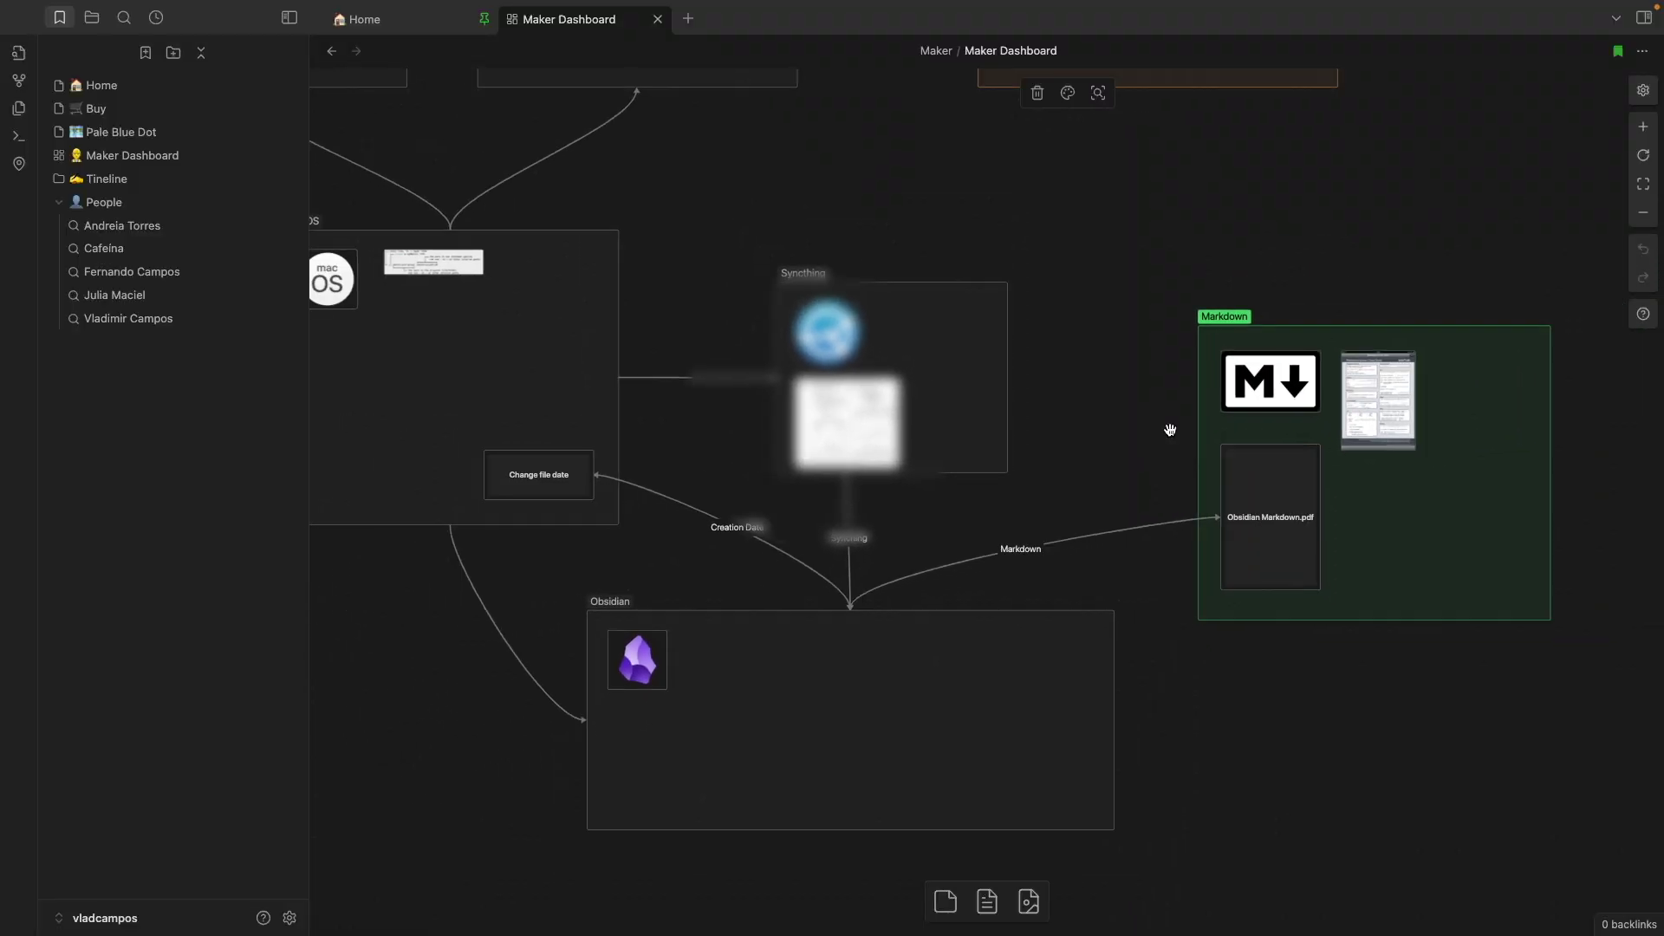
pyautogui.scroll(-2, 1162, 431)
pyautogui.moveTo(1124, 432); pyautogui.dragTo(1245, 472)
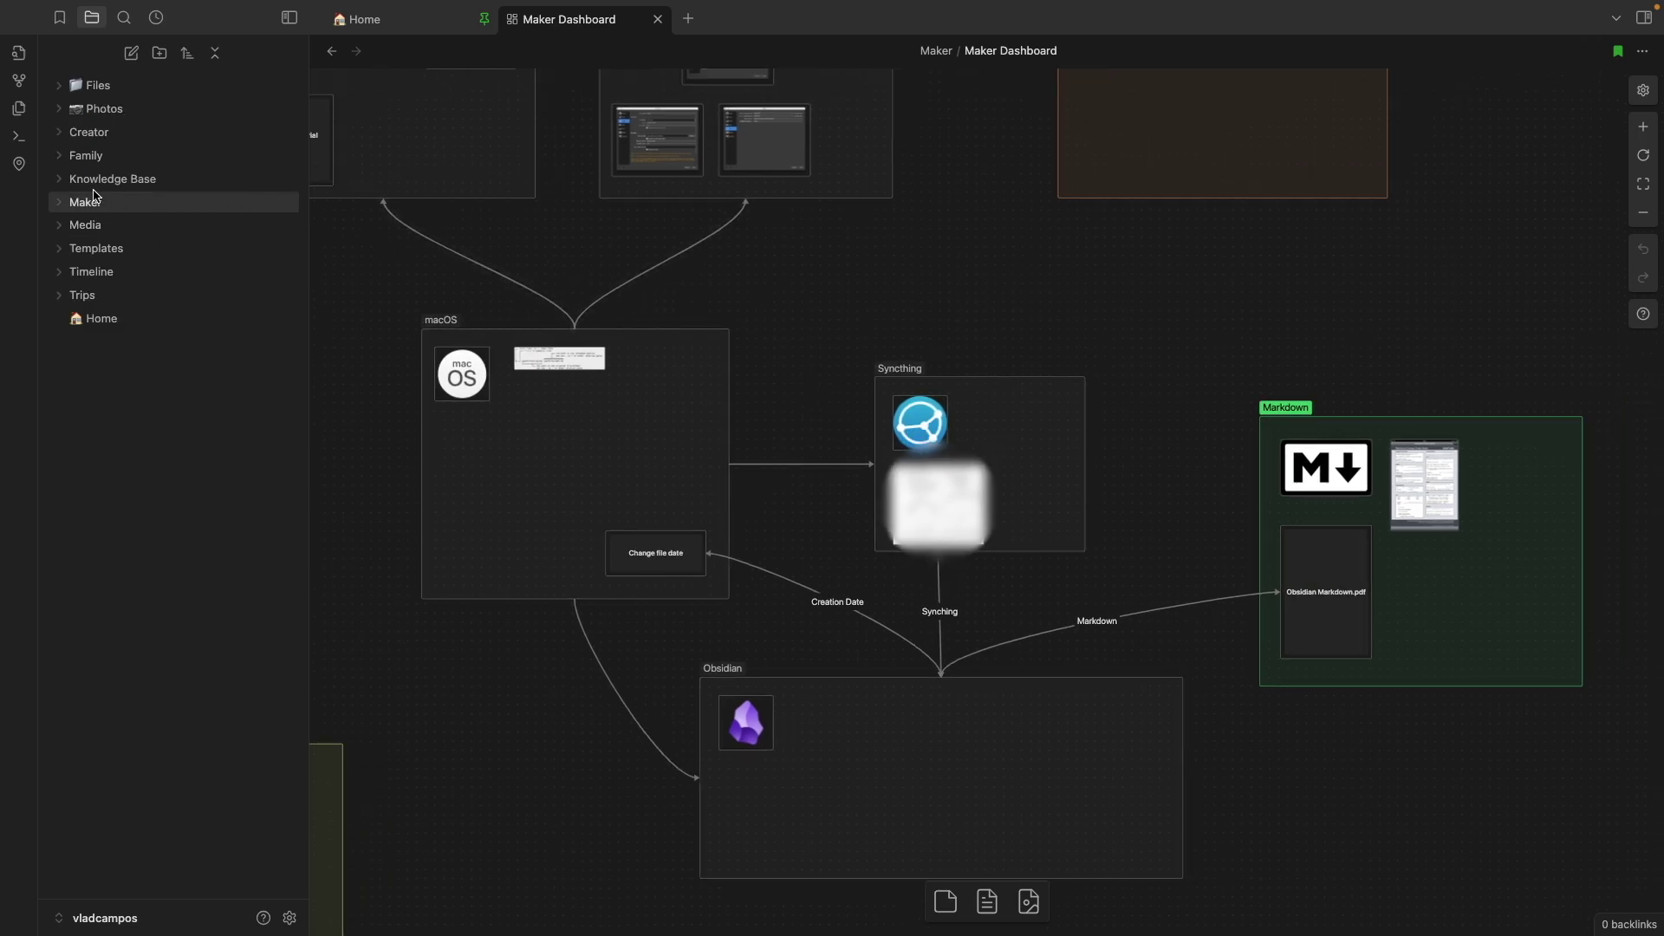
pyautogui.click(22, 166)
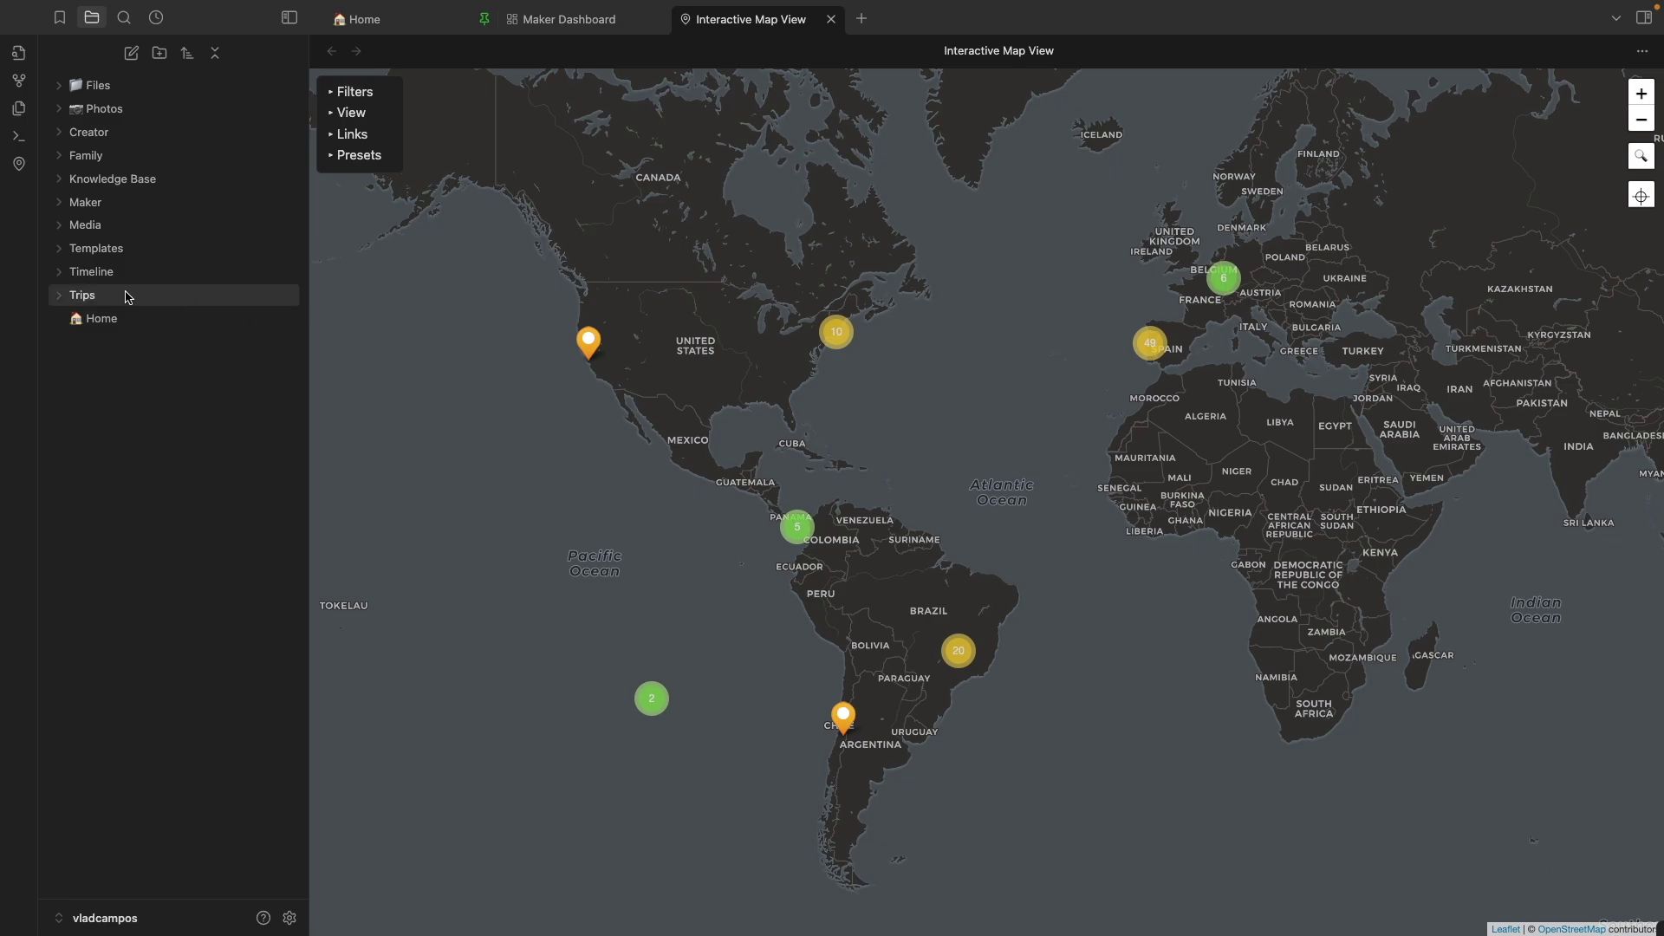
# Expand the Trips folder and its France subfolder in the file explorer
pyautogui.moveTo(62, 302)
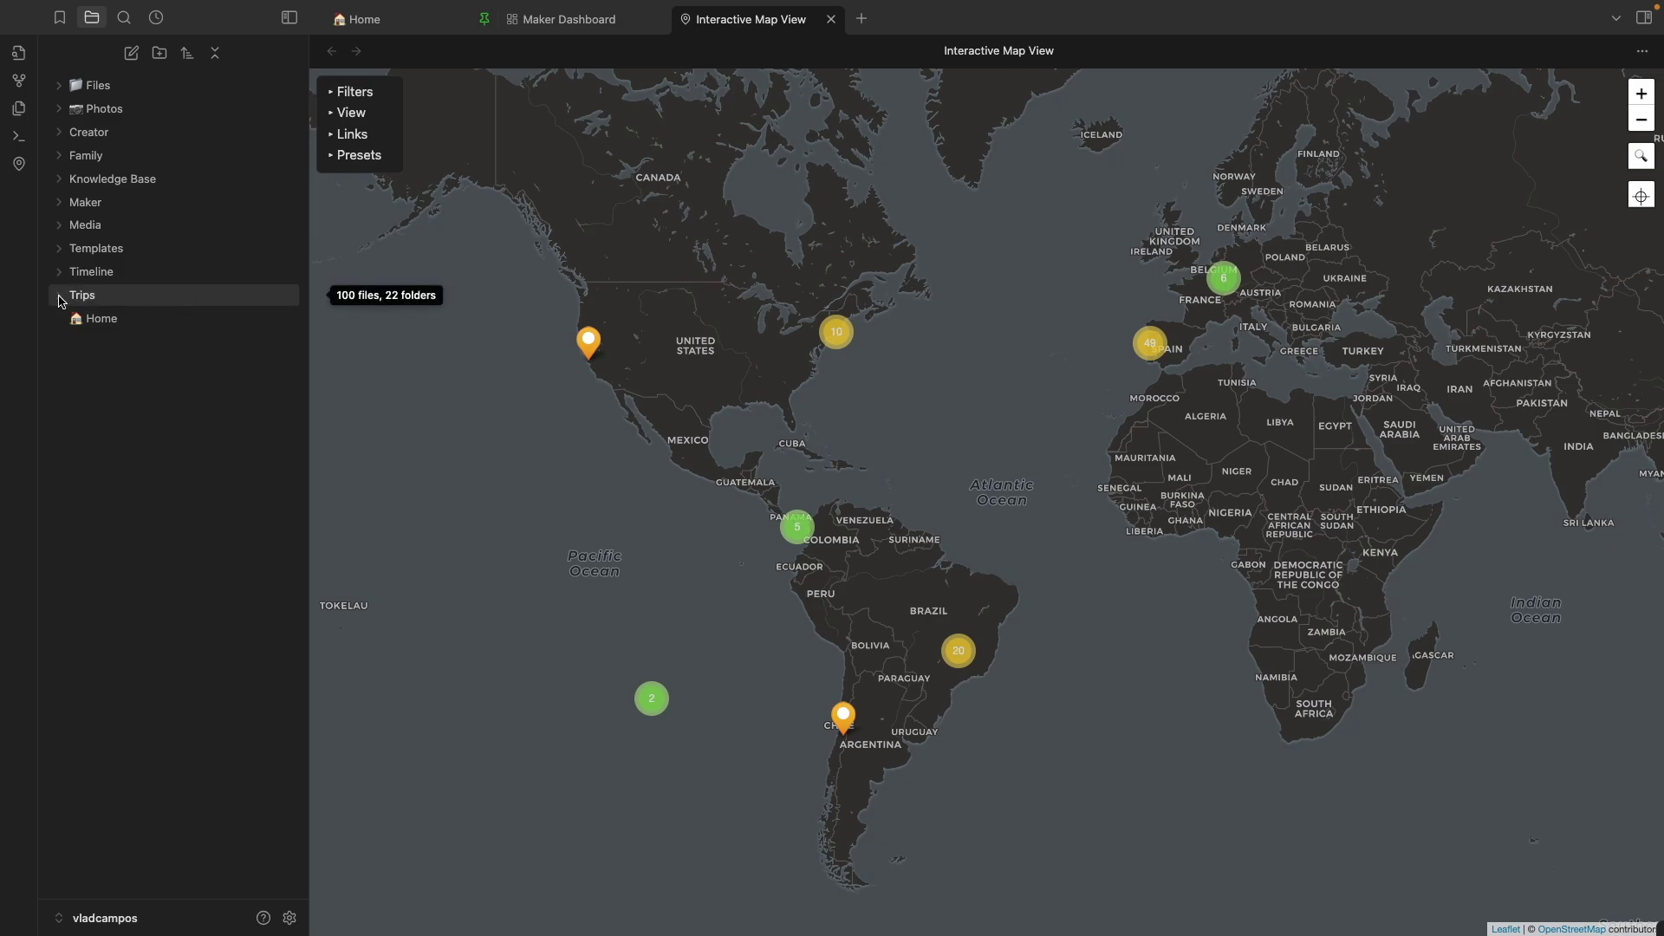
pyautogui.click(61, 302)
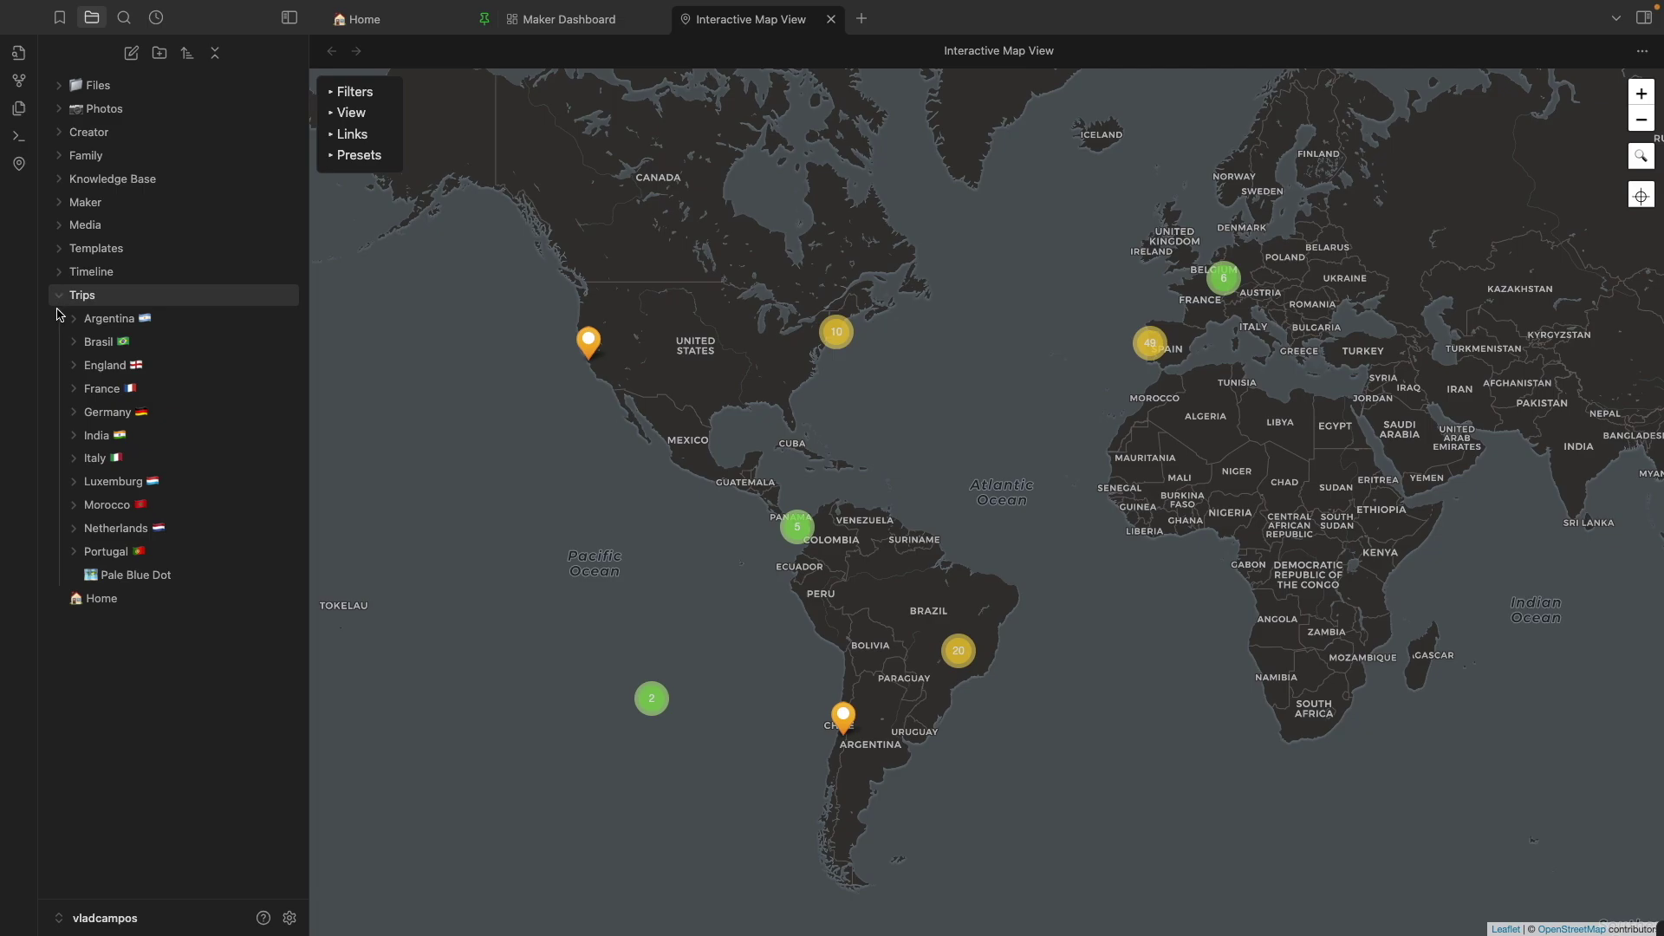
pyautogui.click(75, 390)
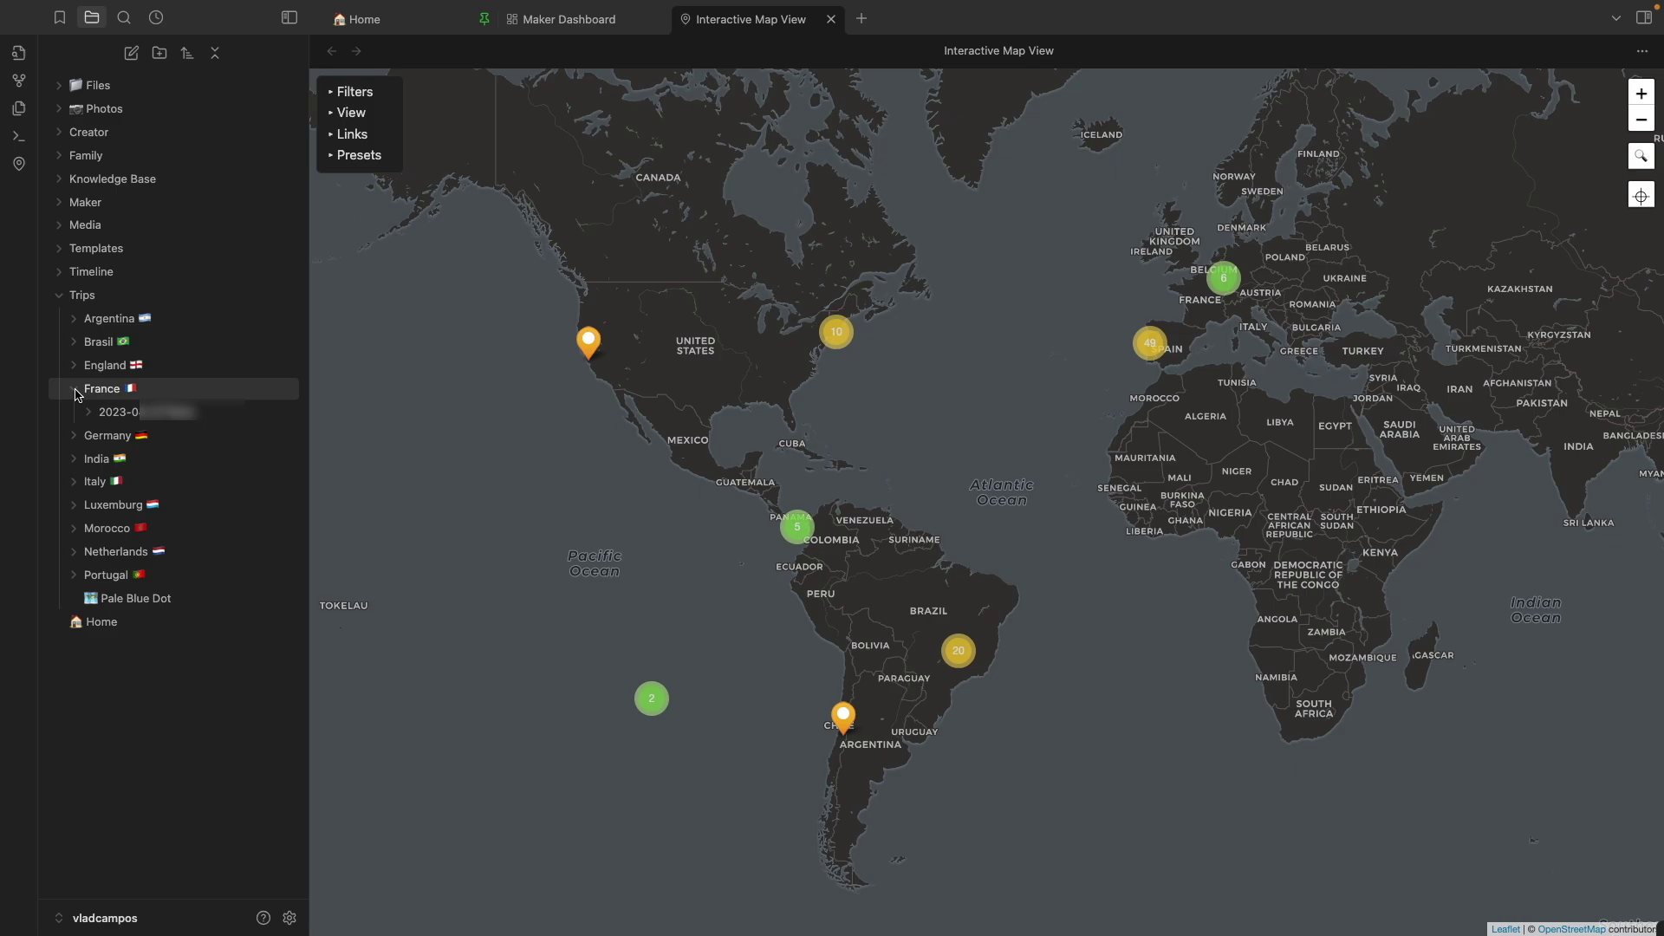
# Expand the 2023 folder under France to list its five items, including a PDF
pyautogui.click(91, 414)
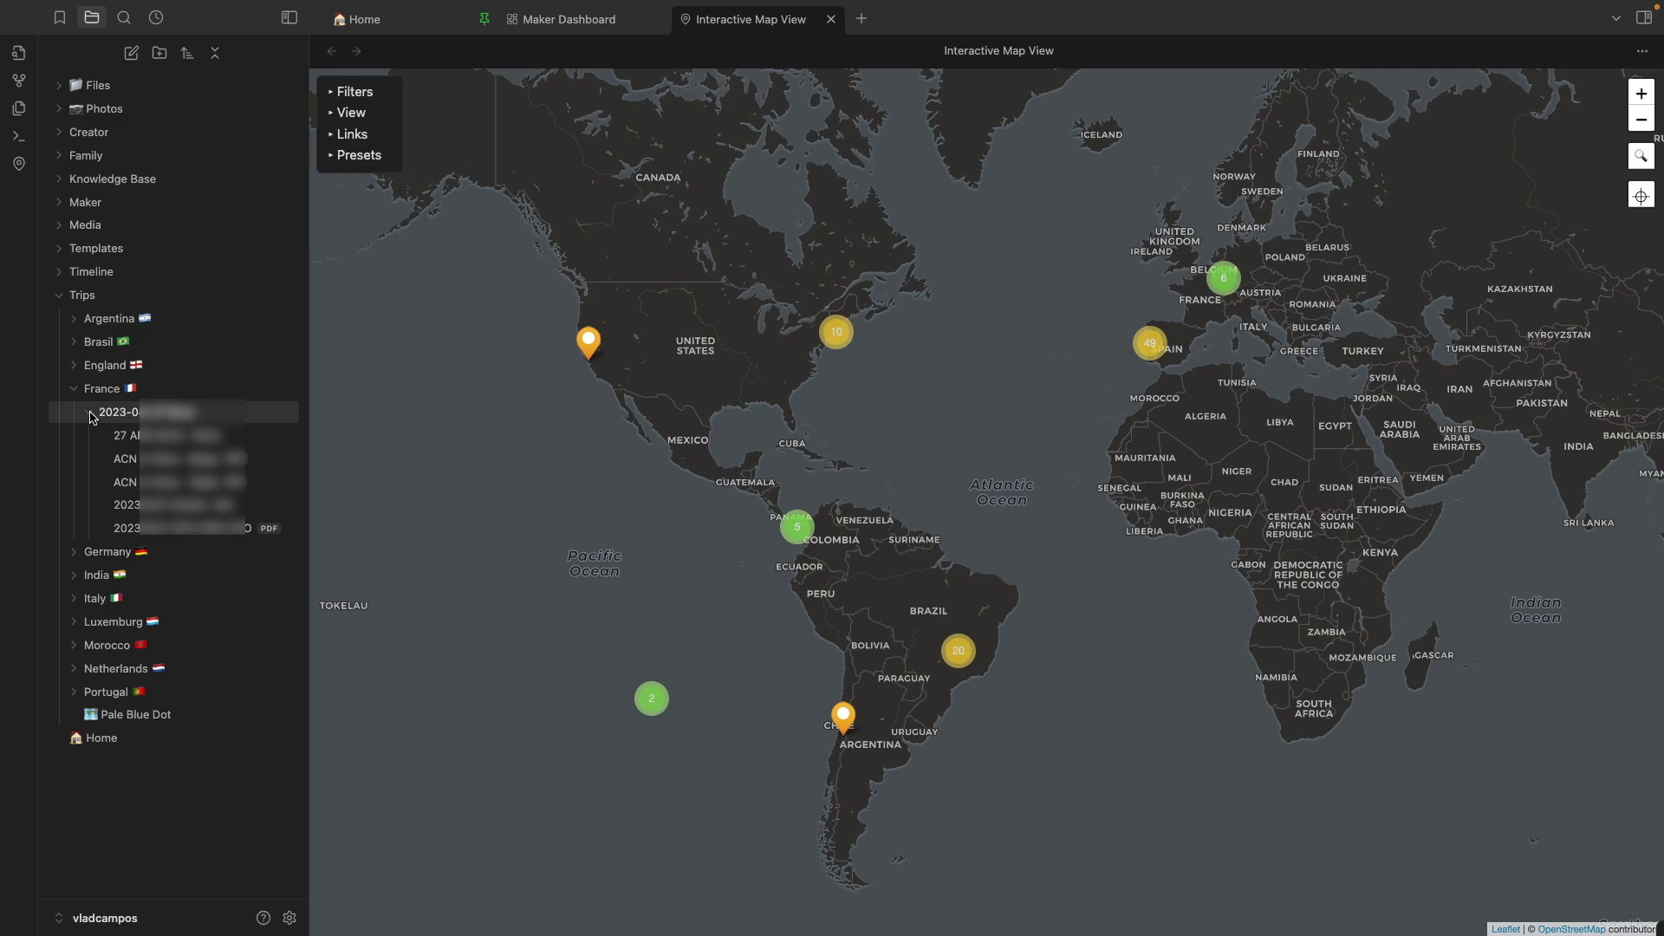